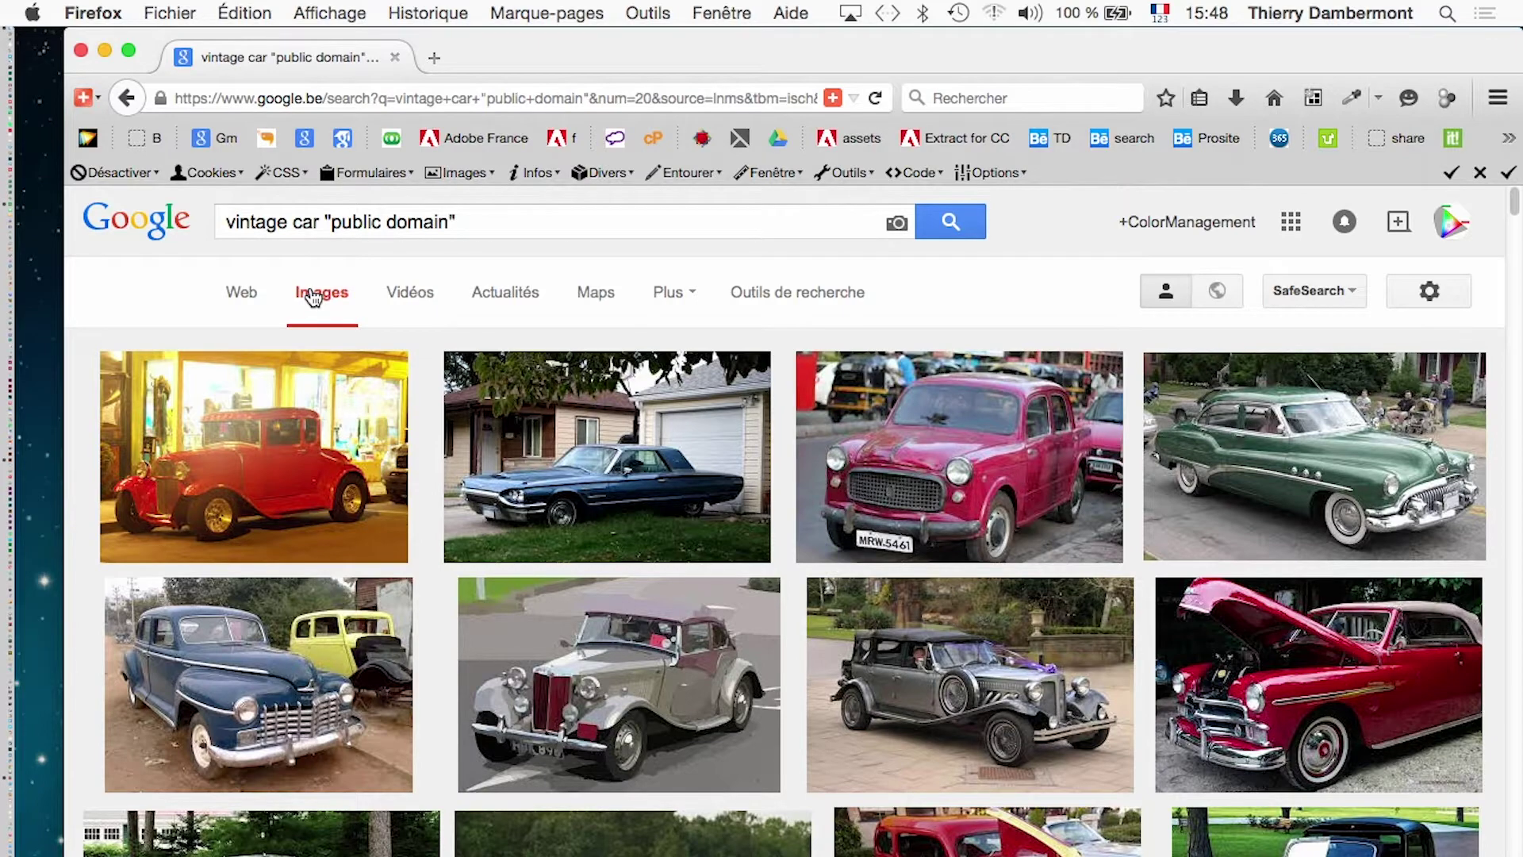
Browse the vintage car "public domain" image results and open the preview of the blue Mustang photo
{"action": "scroll", "coordinate": [543, 841], "scroll_direction": "down", "scroll_amount": 5}
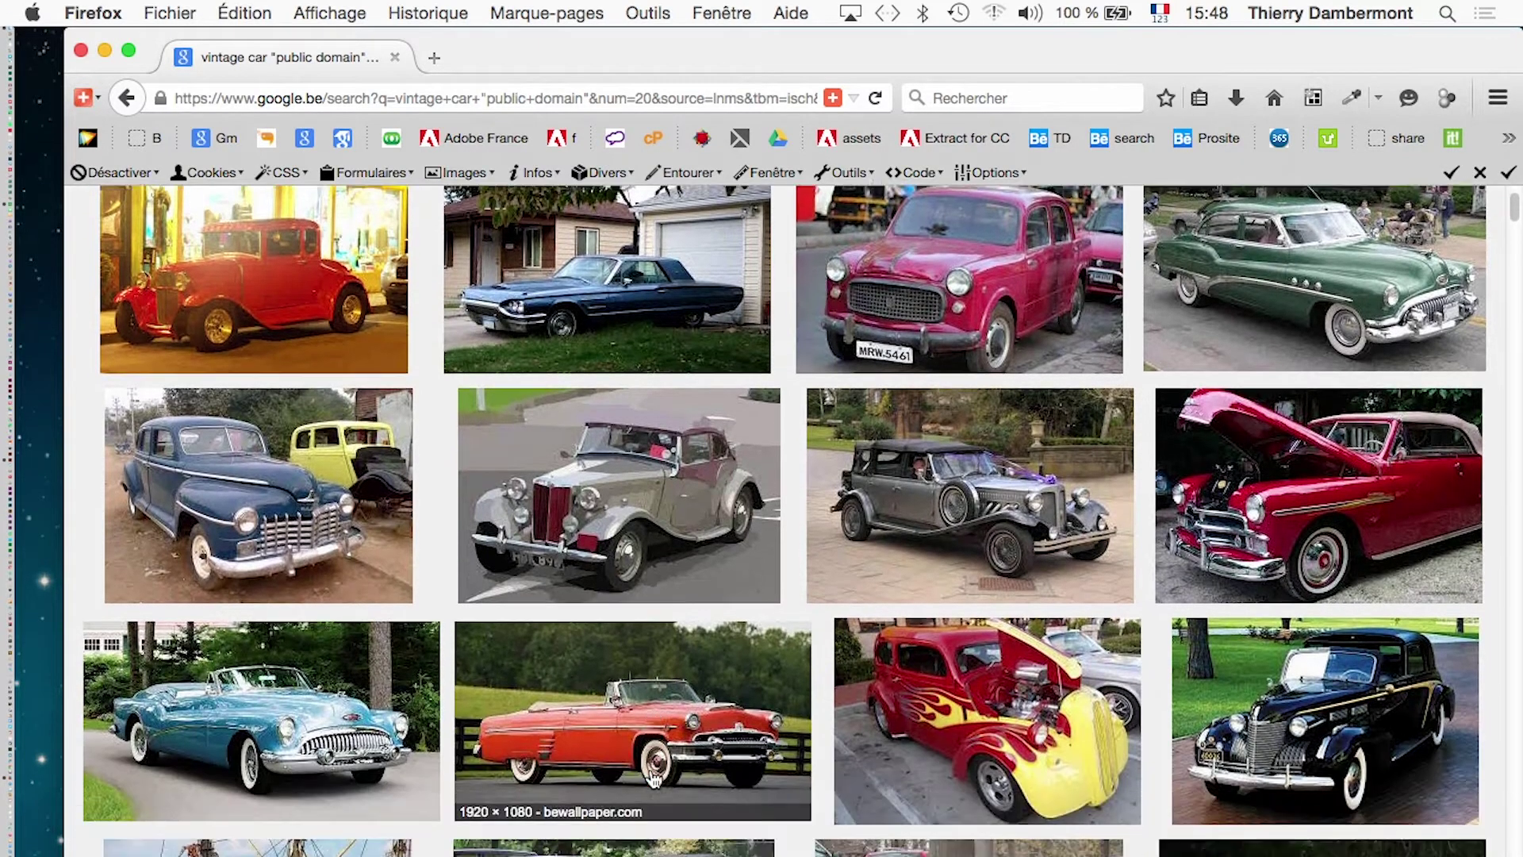
{"action": "scroll", "coordinate": [654, 781], "scroll_direction": "down", "scroll_amount": 6}
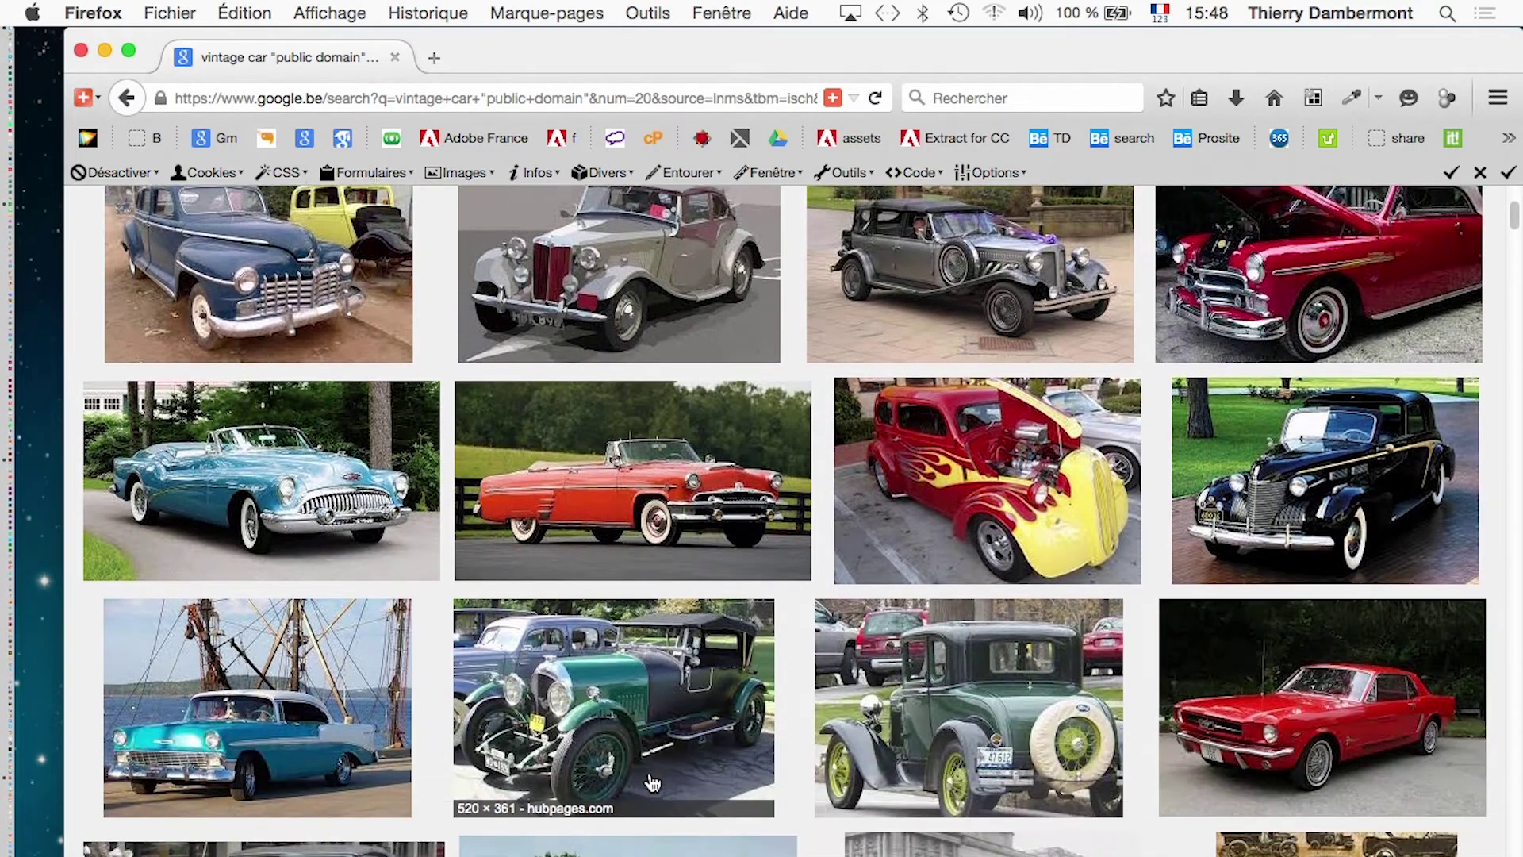
{"action": "scroll", "coordinate": [652, 783], "scroll_direction": "down", "scroll_amount": 7}
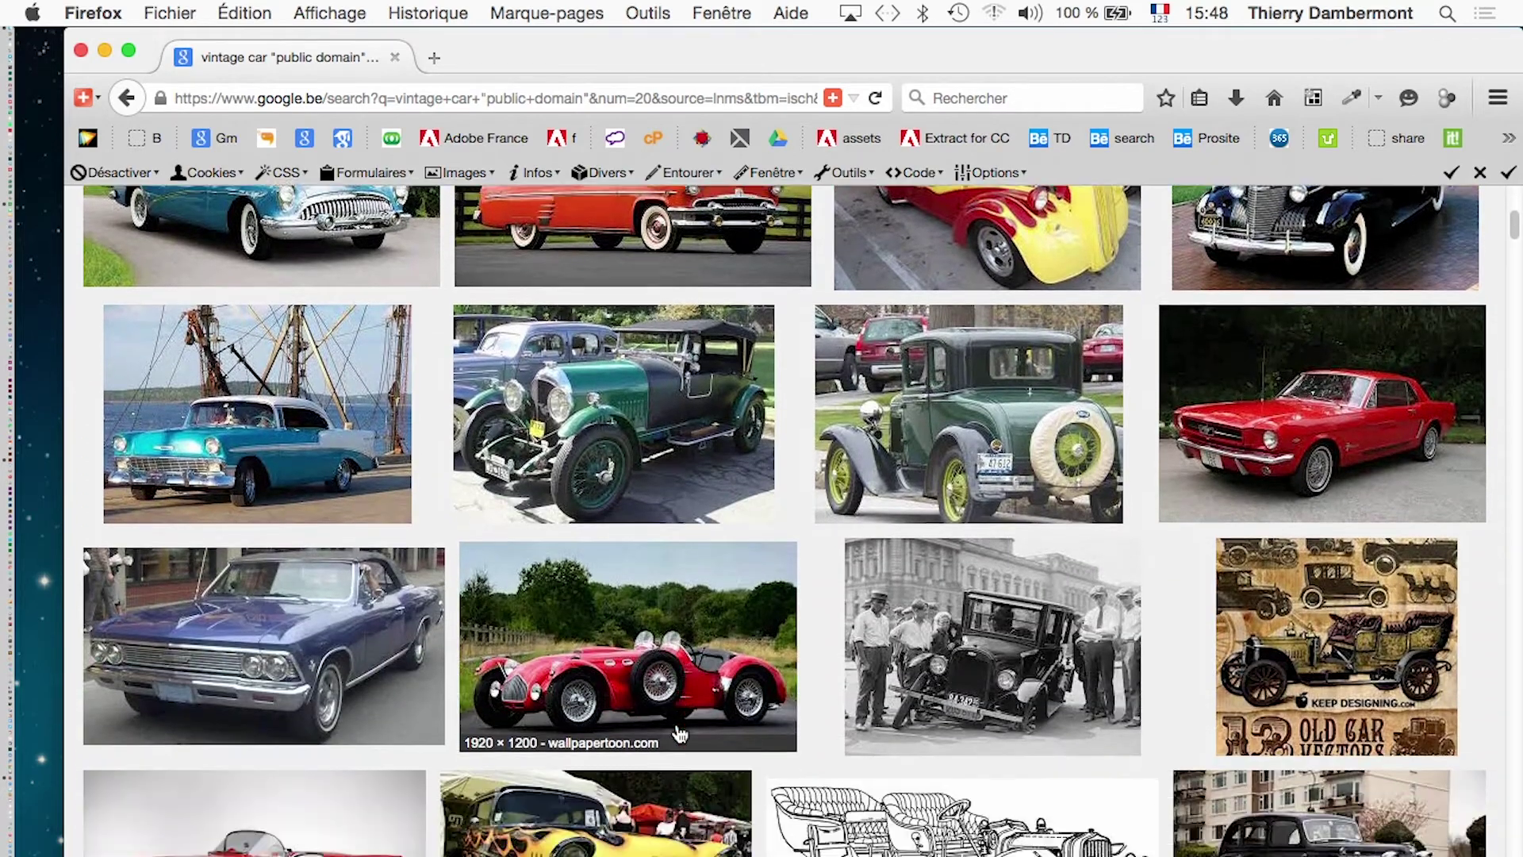
{"action": "scroll", "coordinate": [679, 733], "scroll_direction": "down", "scroll_amount": 20}
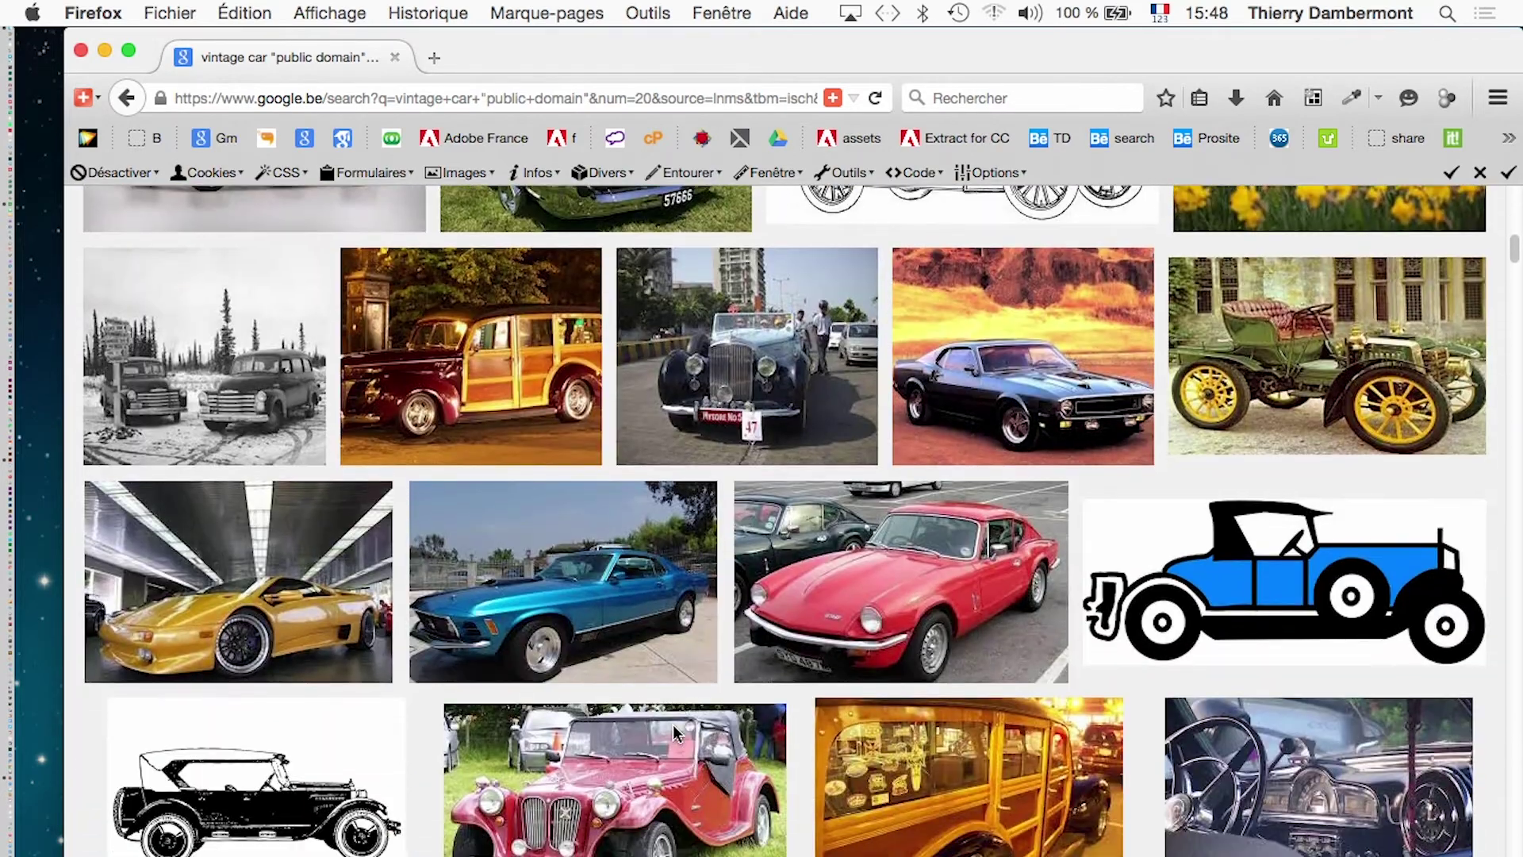
{"action": "scroll", "coordinate": [672, 725], "scroll_direction": "down", "scroll_amount": 3}
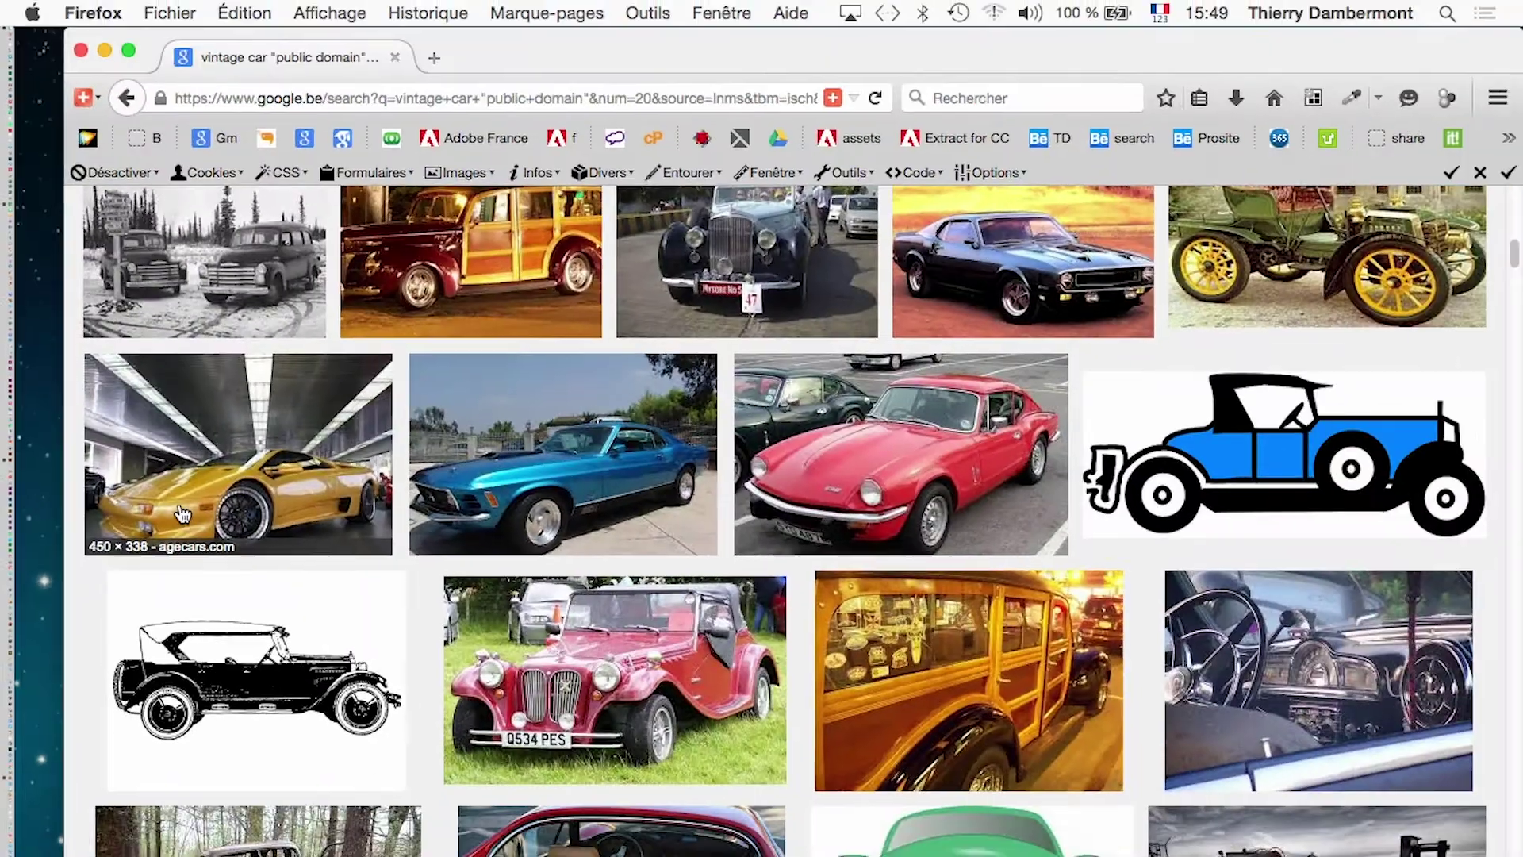
{"action": "left_click", "coordinate": [532, 57]}
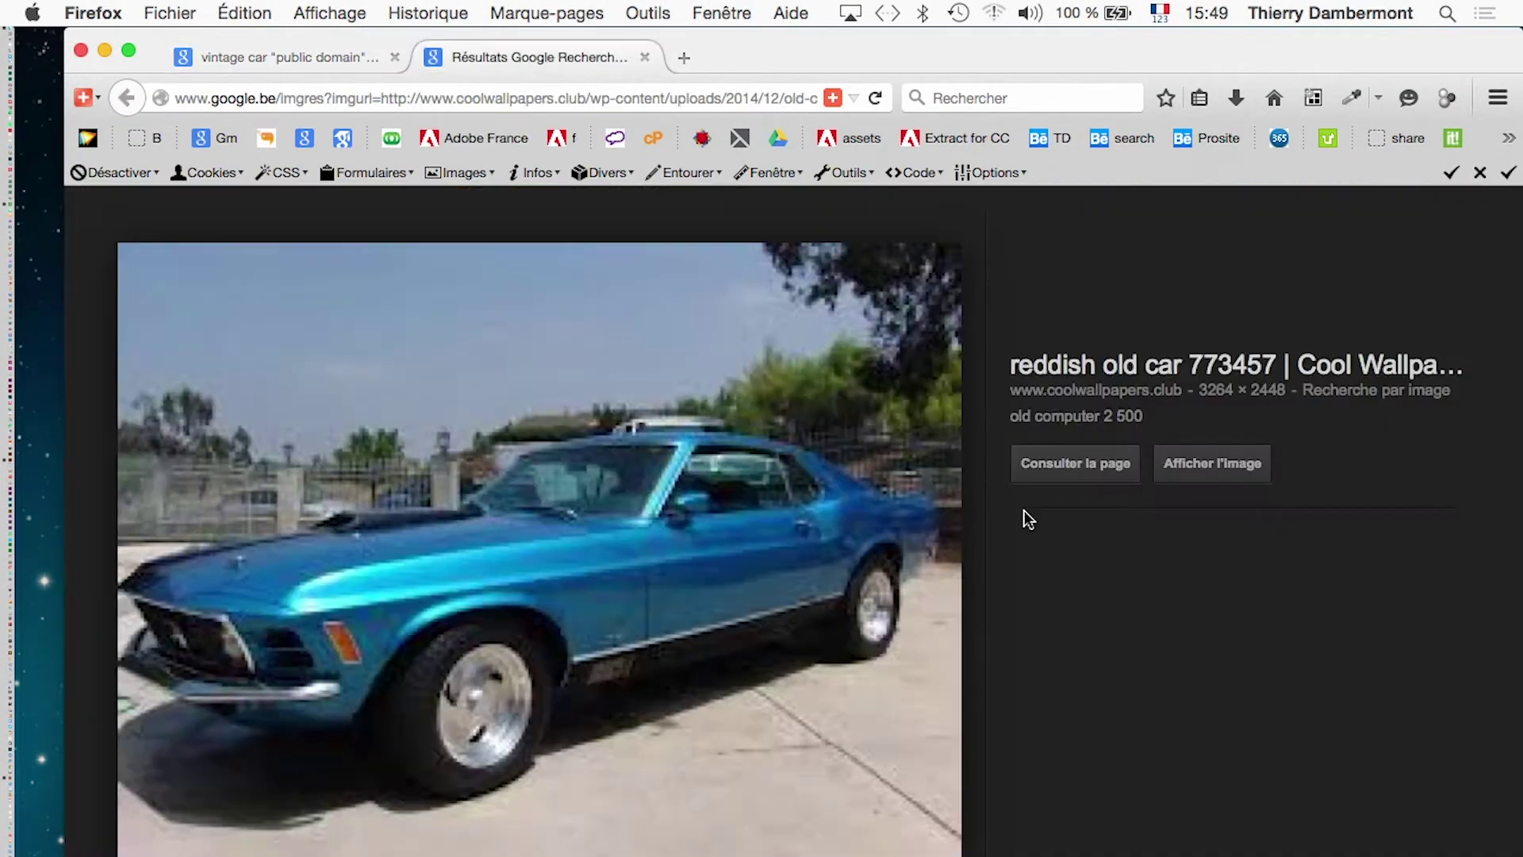
Run a reverse image search on the blue car photo and list all its available sizes
{"action": "left_click", "coordinate": [1202, 468]}
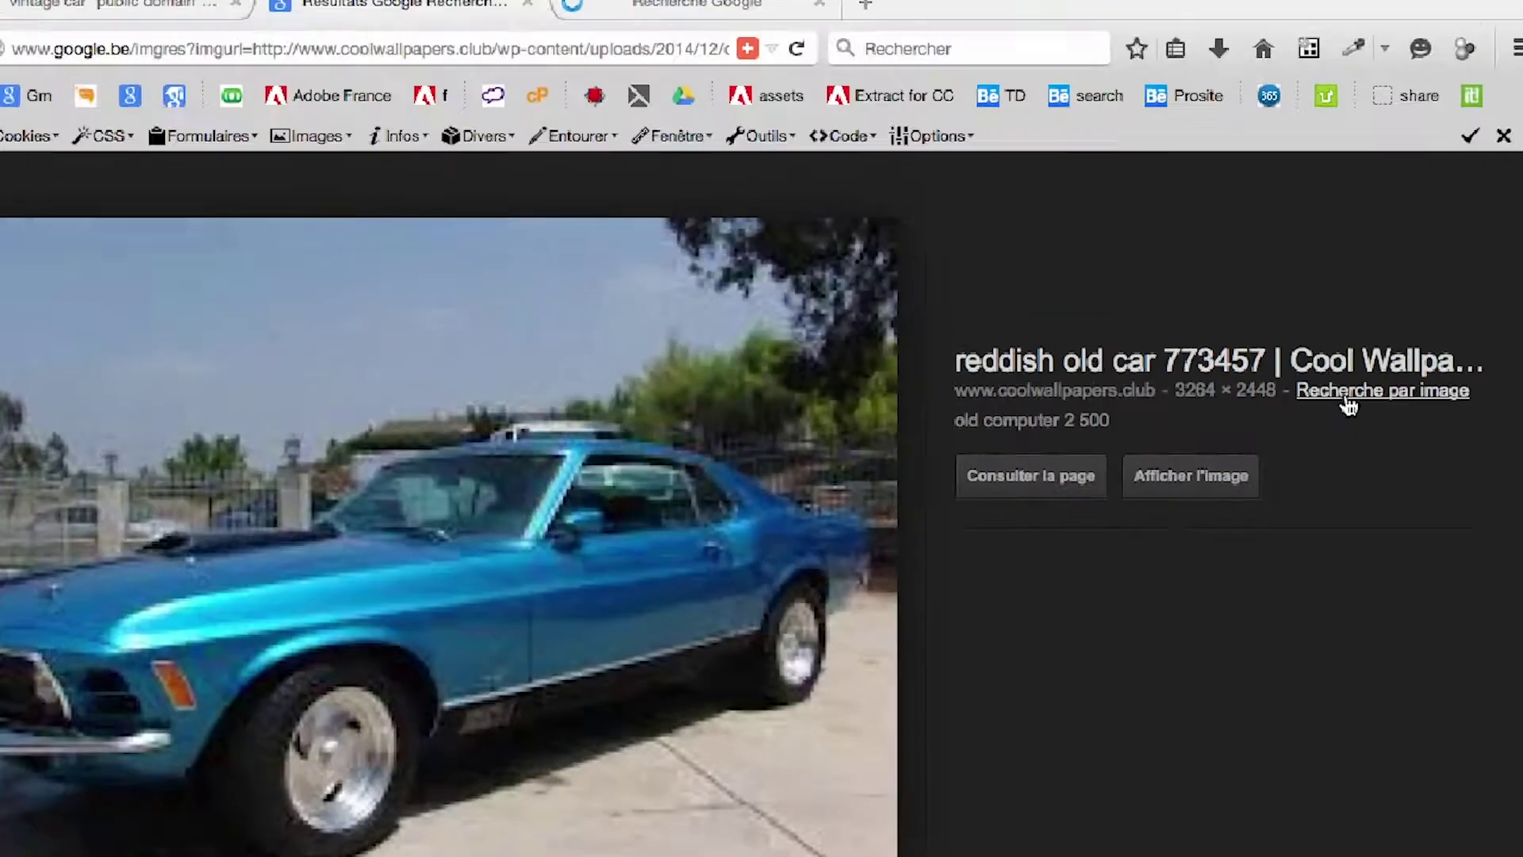
{"action": "left_click", "coordinate": [1346, 404]}
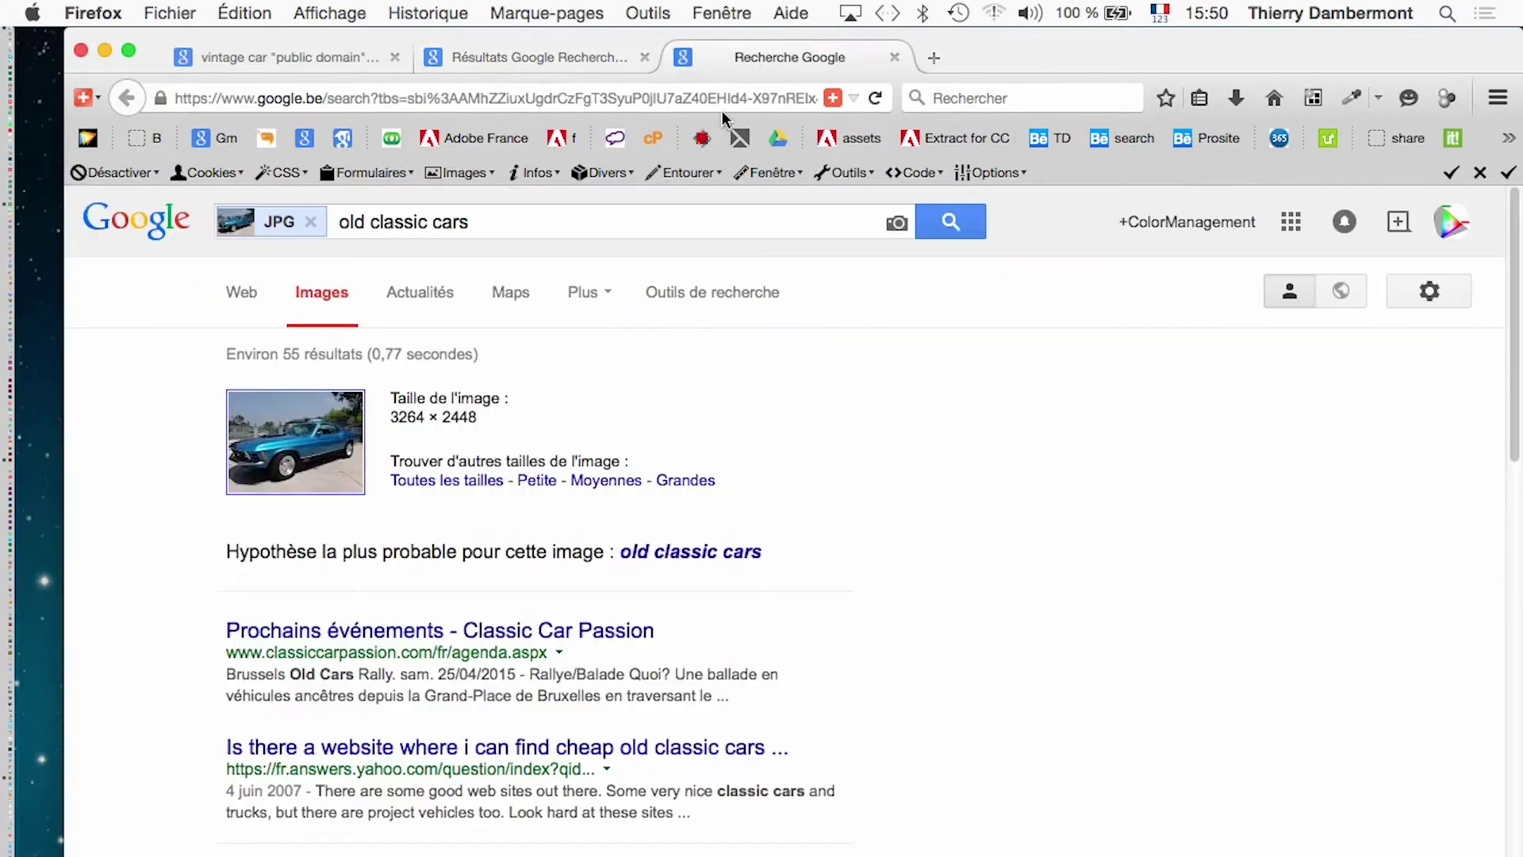
{"action": "left_click", "coordinate": [444, 486]}
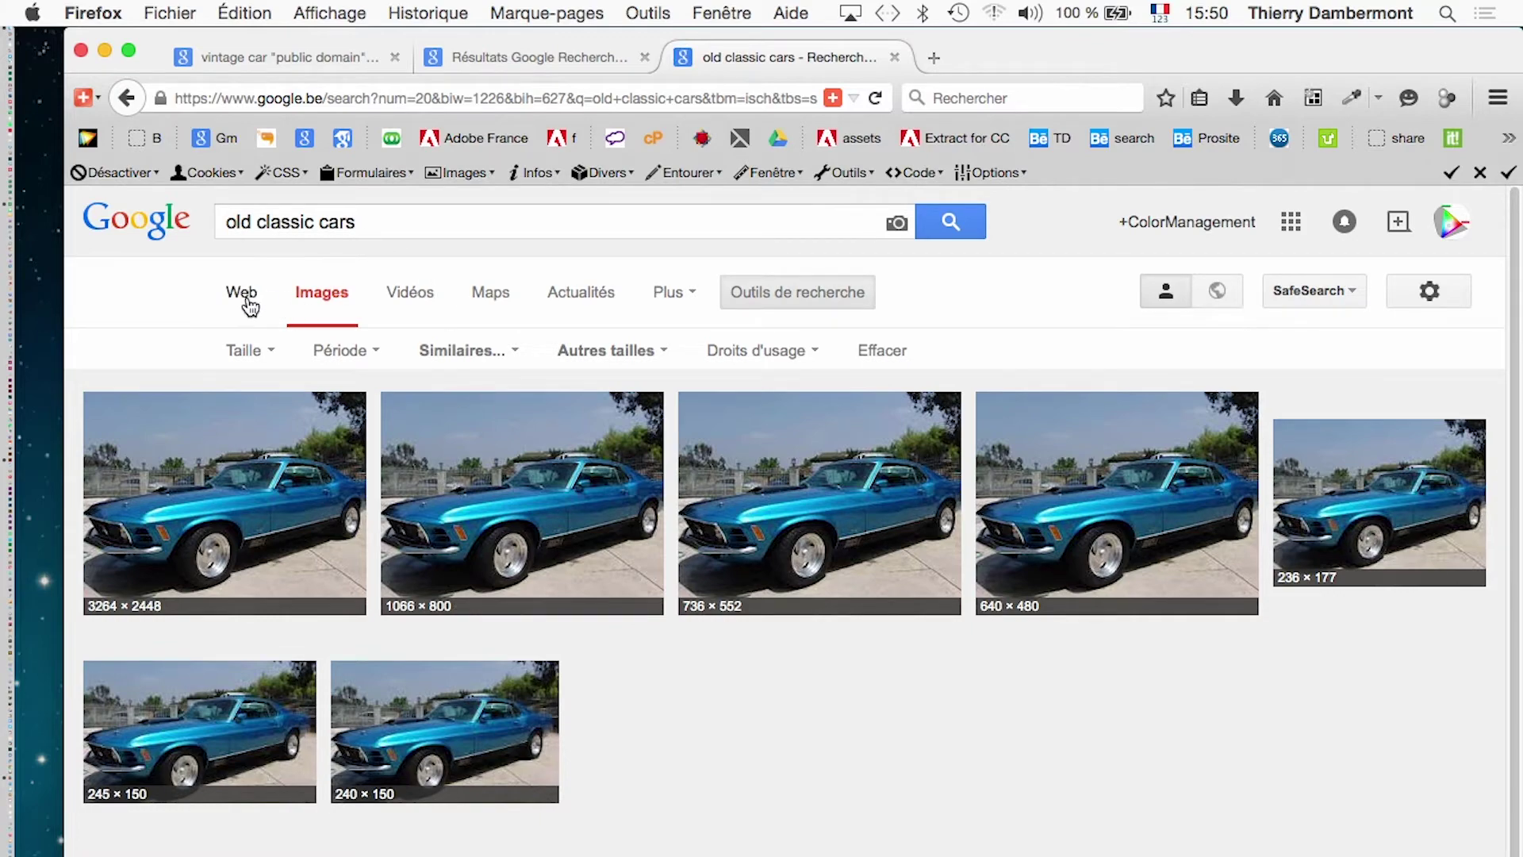
Go back to the reverse search results, examine the similar images, and return to the list of all sizes
{"action": "left_click", "coordinate": [126, 97]}
{"action": "scroll", "coordinate": [749, 492], "scroll_direction": "down", "scroll_amount": 2}
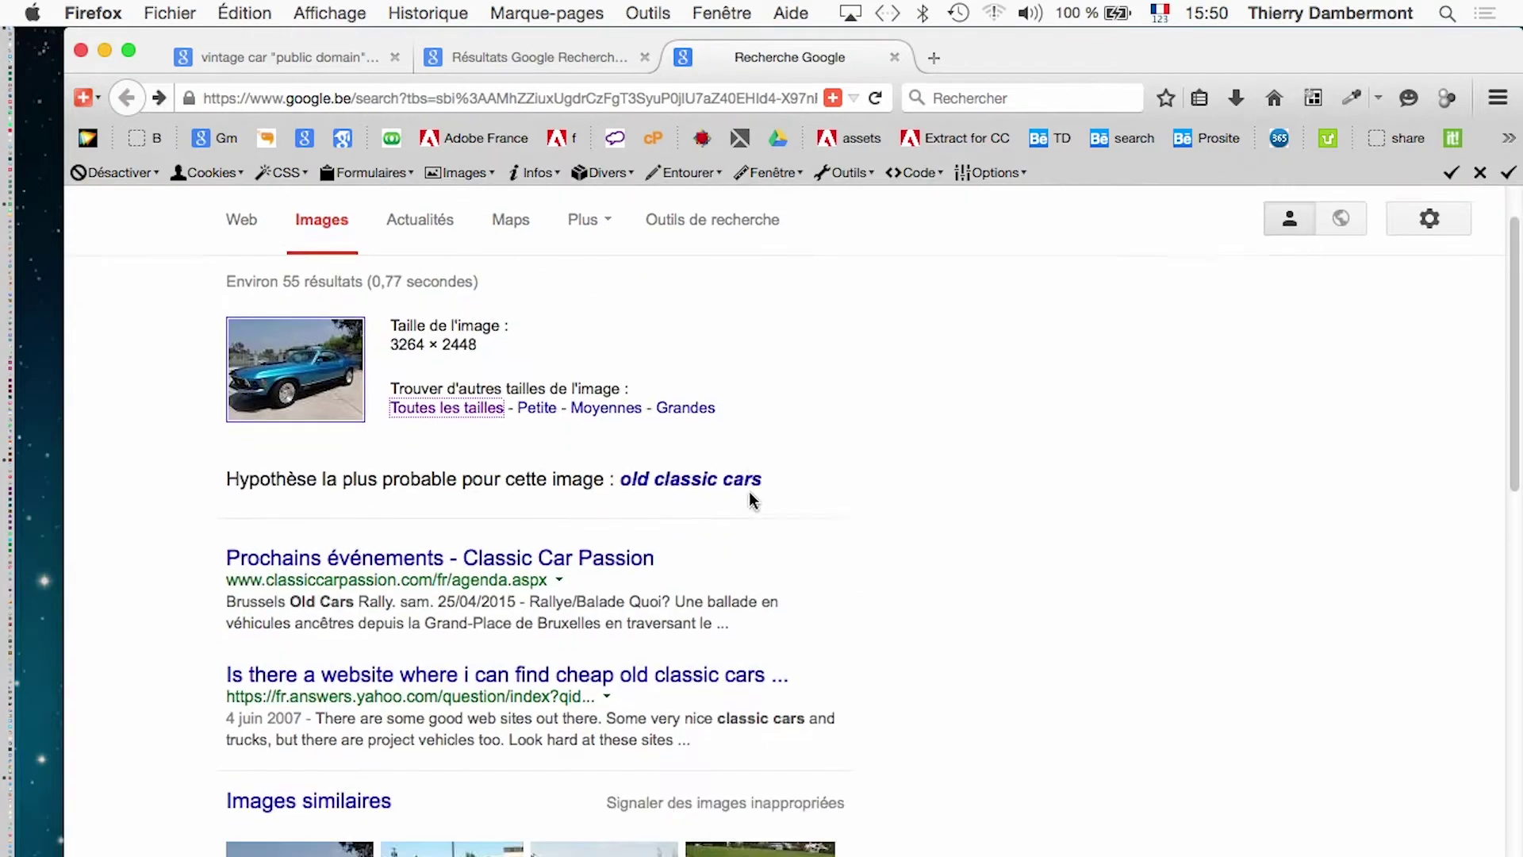
{"action": "scroll", "coordinate": [749, 492], "scroll_direction": "down", "scroll_amount": 5}
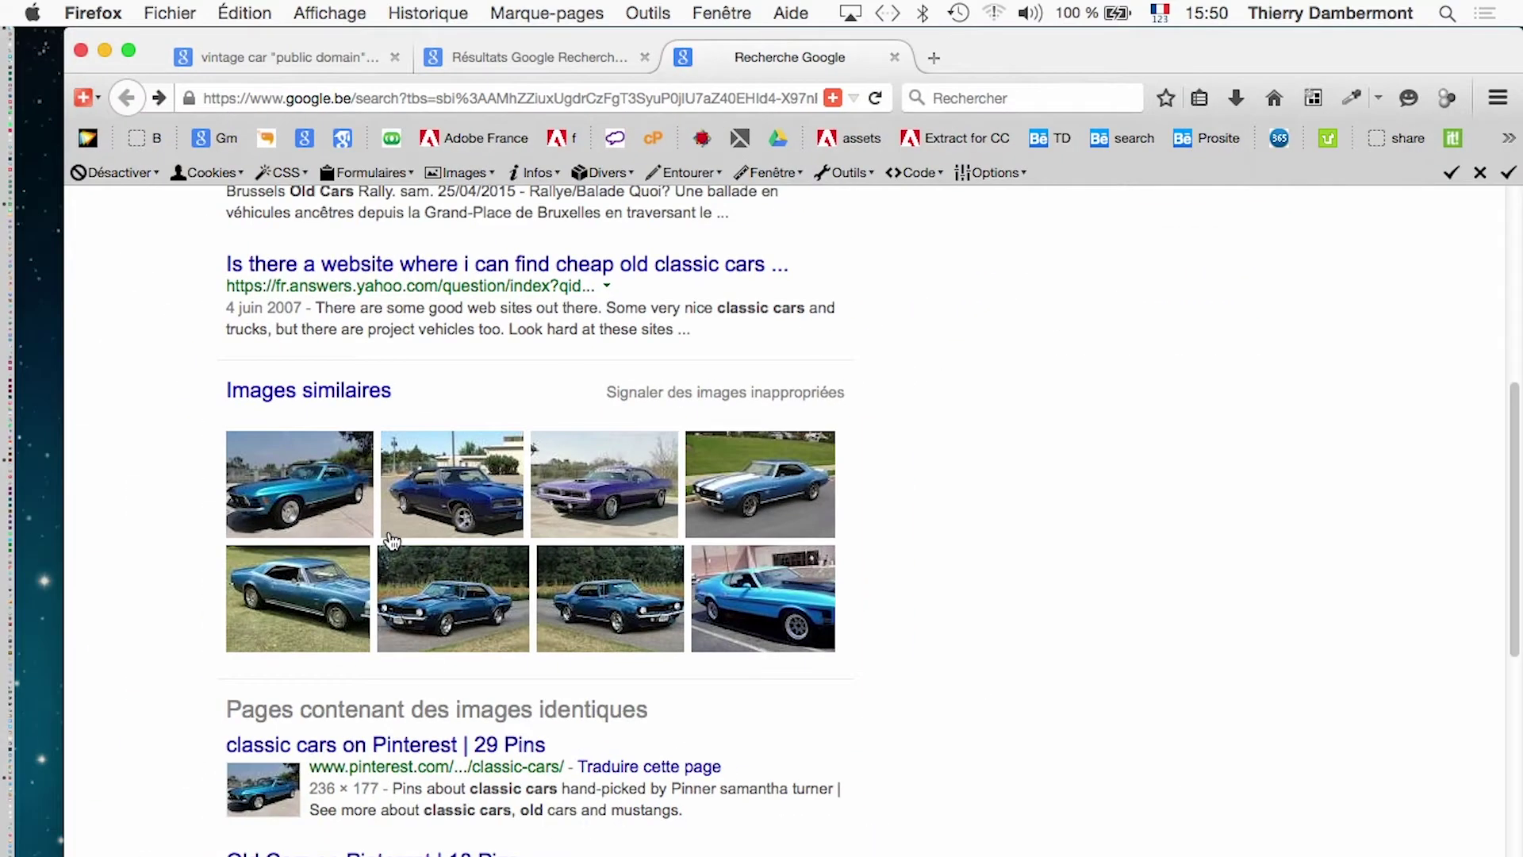
{"action": "scroll", "coordinate": [410, 569], "scroll_direction": "up", "scroll_amount": 5}
{"action": "left_click", "coordinate": [420, 482]}
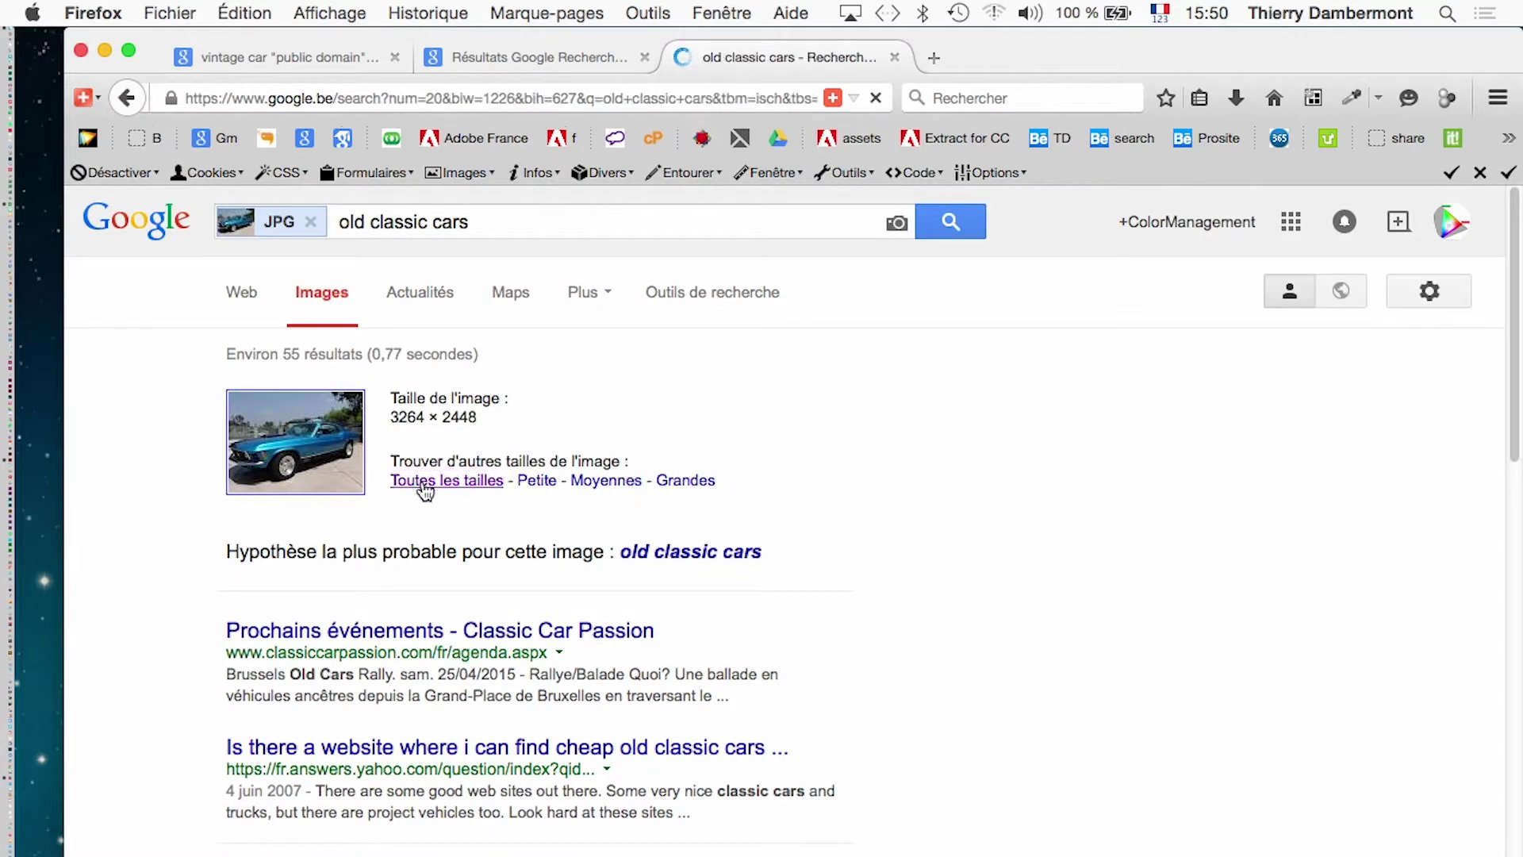
Open the source pages of the 3264 × 2448 and 1066 × 800 copies of the car photo
{"action": "left_click", "coordinate": [280, 458]}
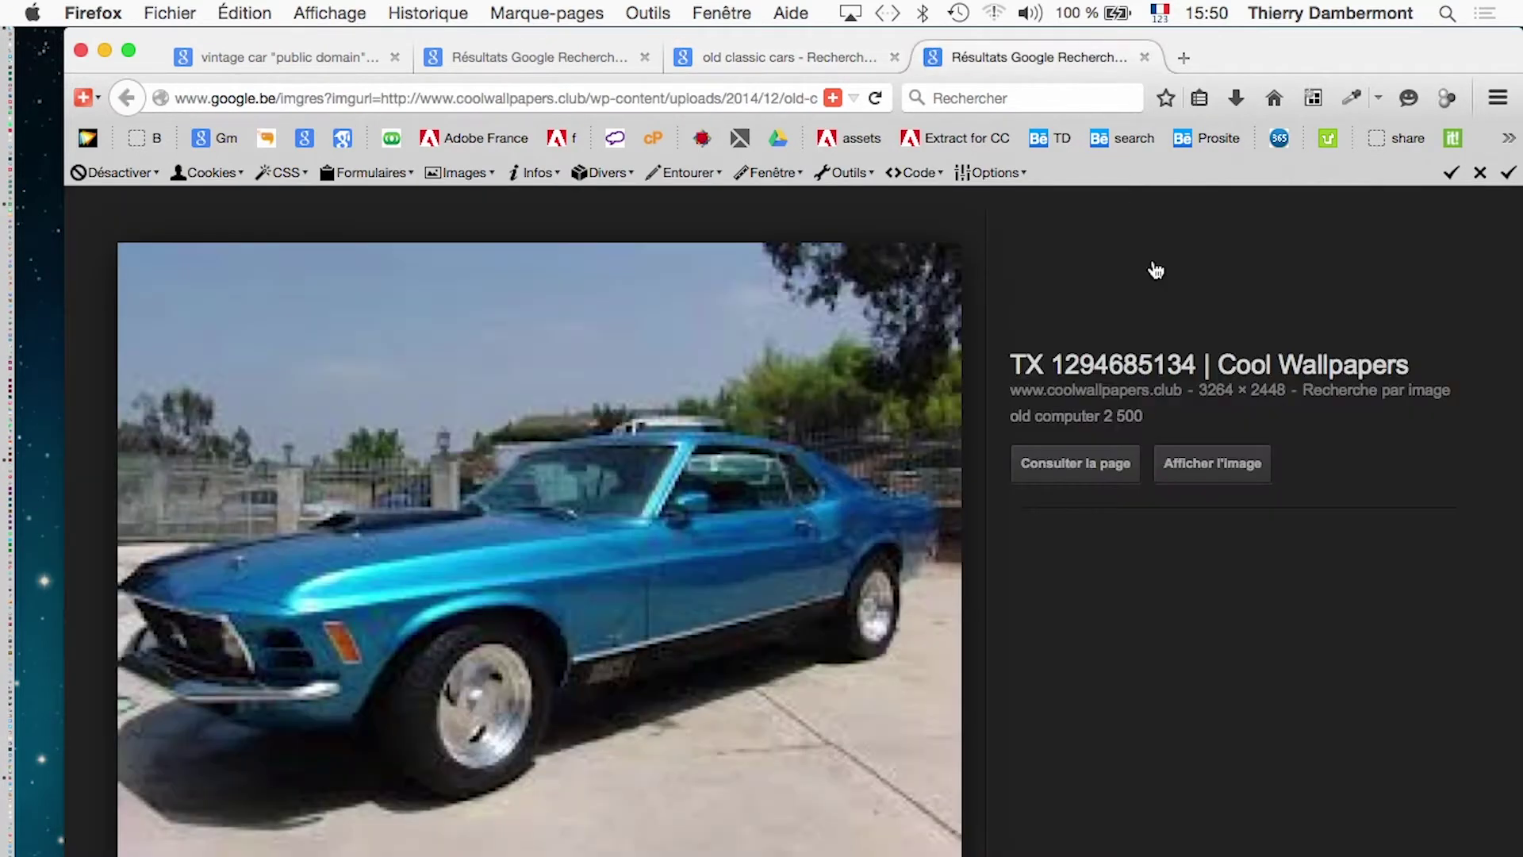
{"action": "left_click", "coordinate": [1108, 467]}
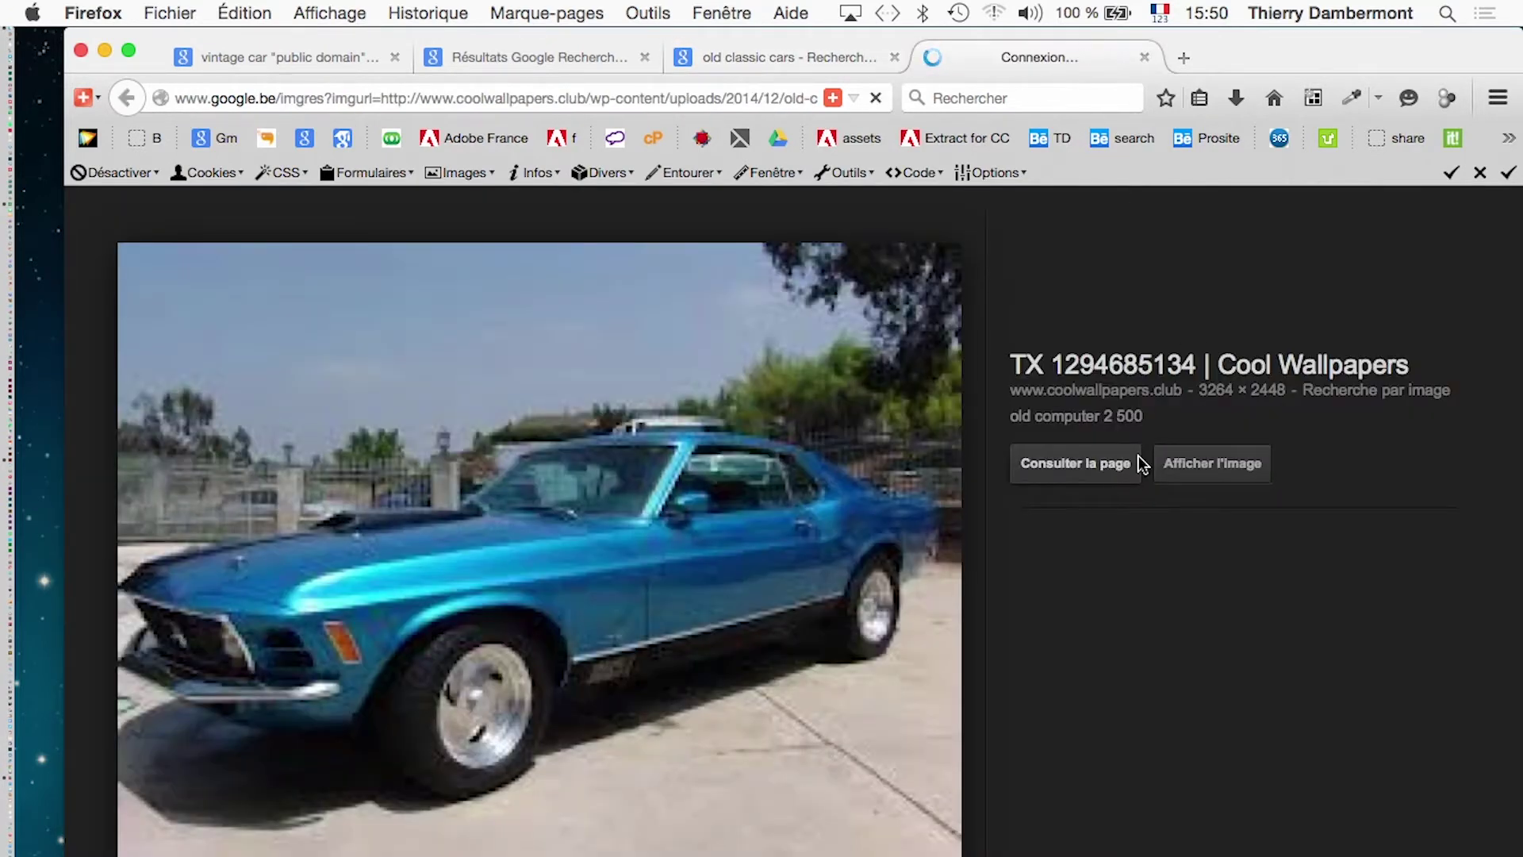
{"action": "left_click", "coordinate": [794, 64]}
{"action": "left_click", "coordinate": [502, 510]}
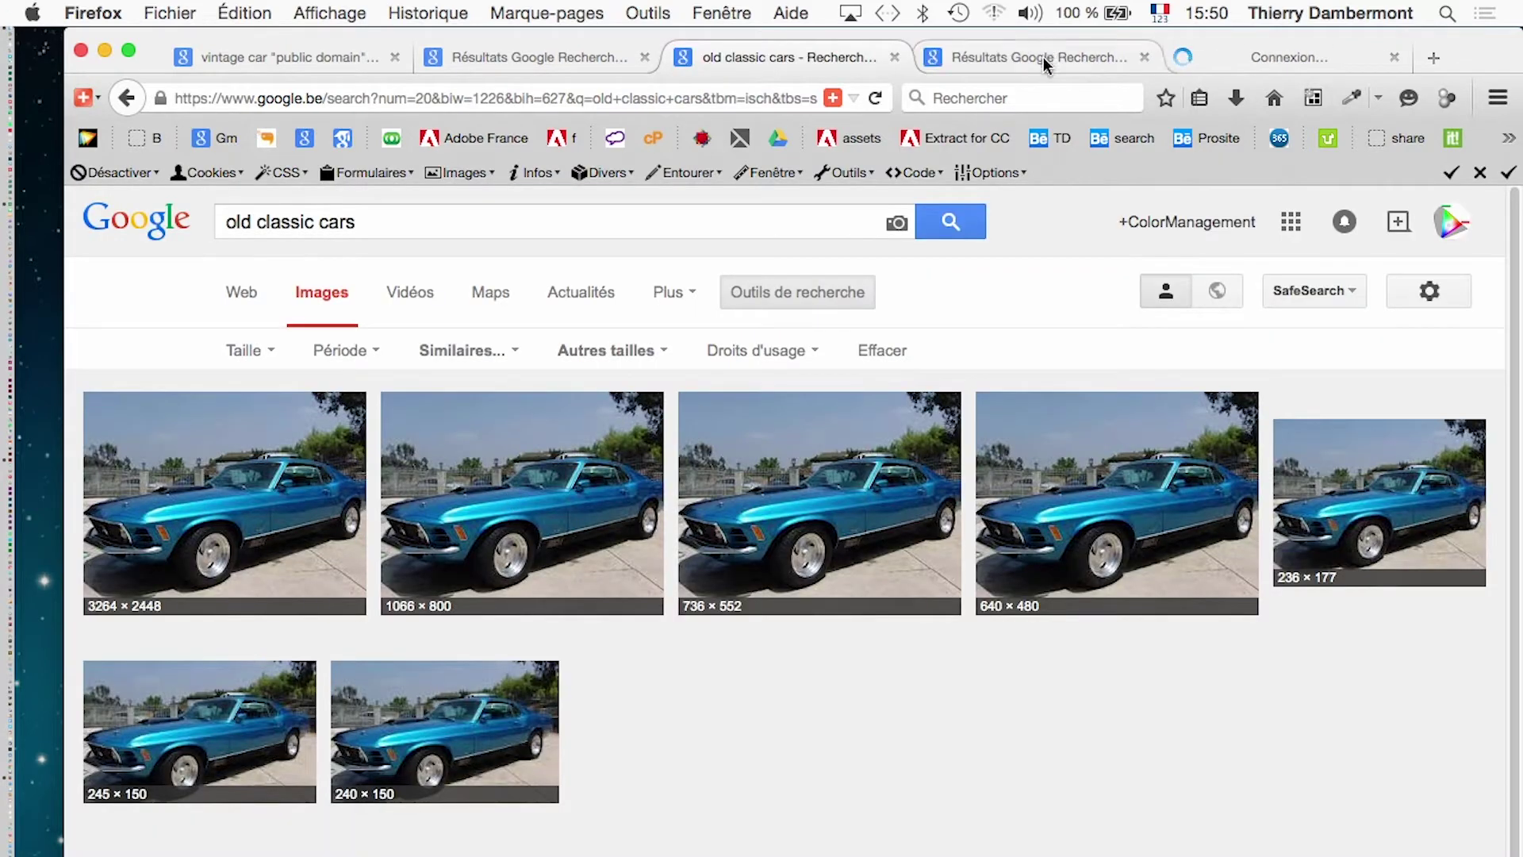
{"action": "left_click", "coordinate": [1044, 57]}
{"action": "left_click", "coordinate": [1077, 468]}
{"action": "left_click", "coordinate": [690, 57]}
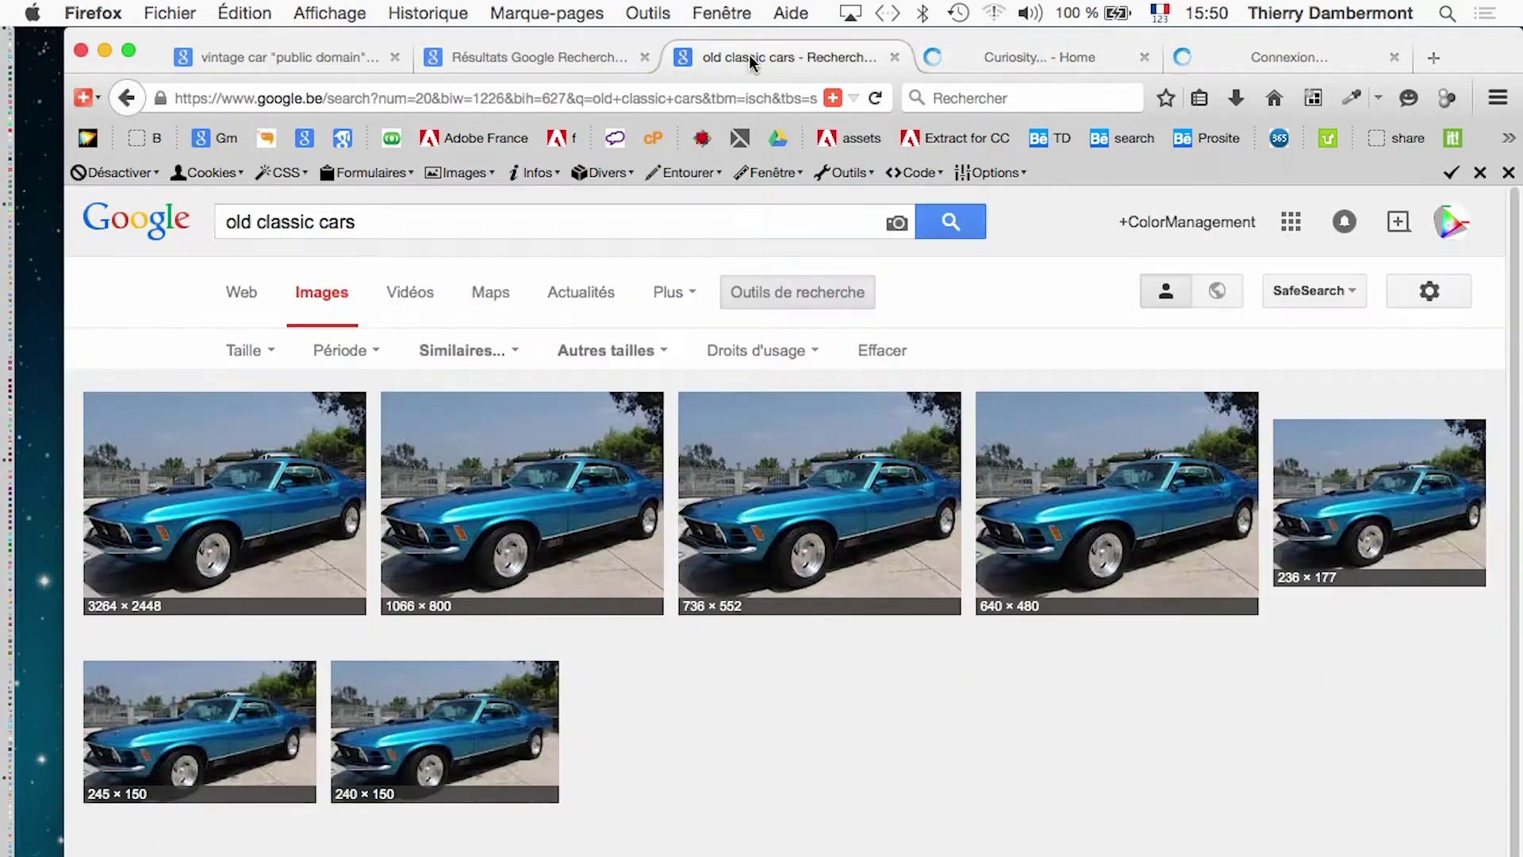
Open the source page of one more copy and display the 736 × 552 Pinterest image on its own
{"action": "left_click", "coordinate": [982, 424]}
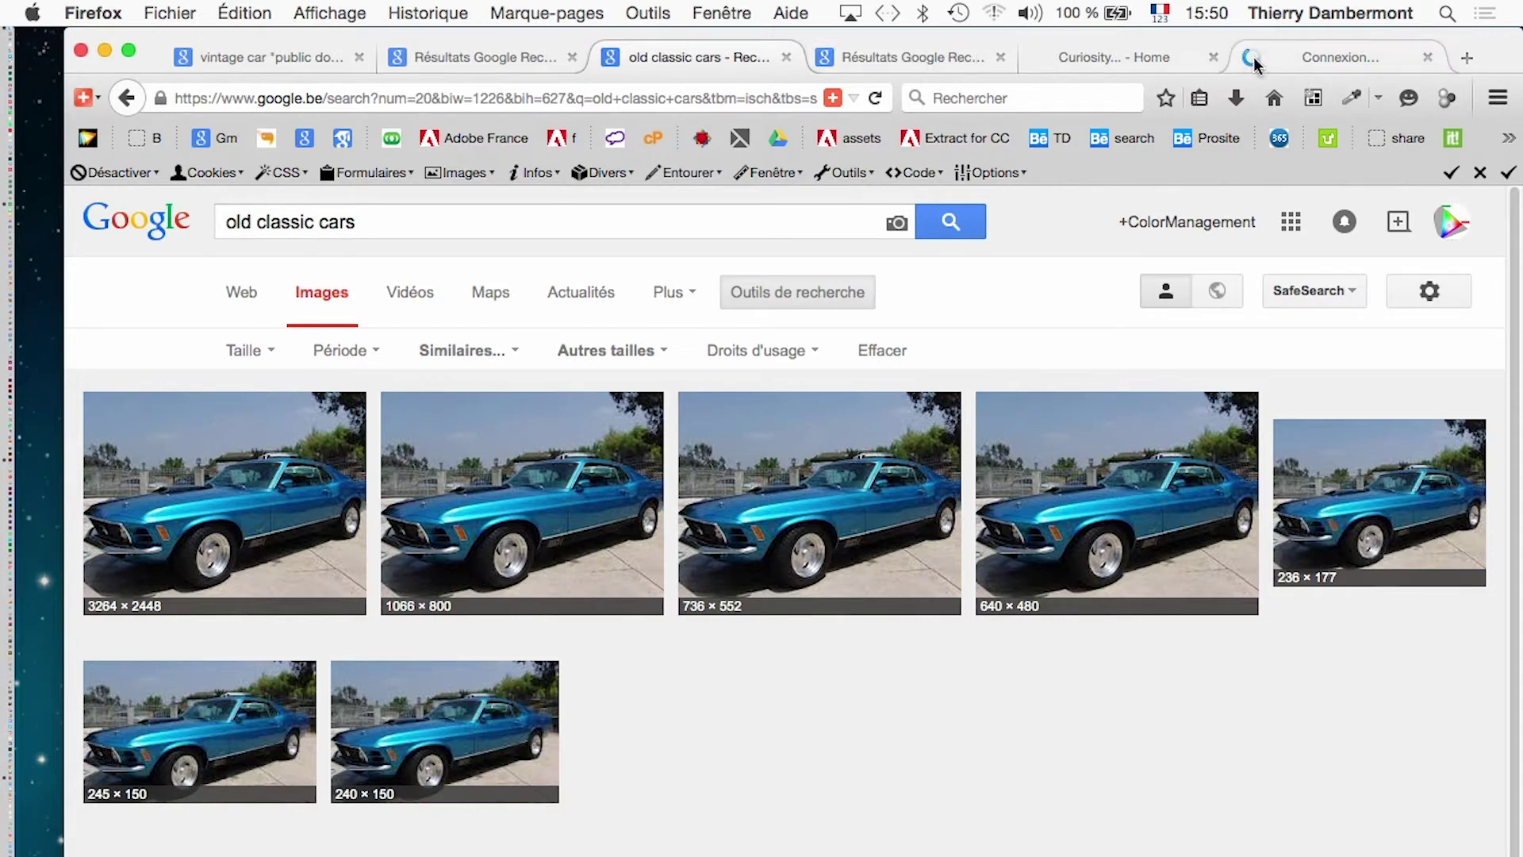
{"action": "left_click", "coordinate": [912, 57]}
{"action": "left_click", "coordinate": [1059, 464]}
{"action": "left_click", "coordinate": [775, 57]}
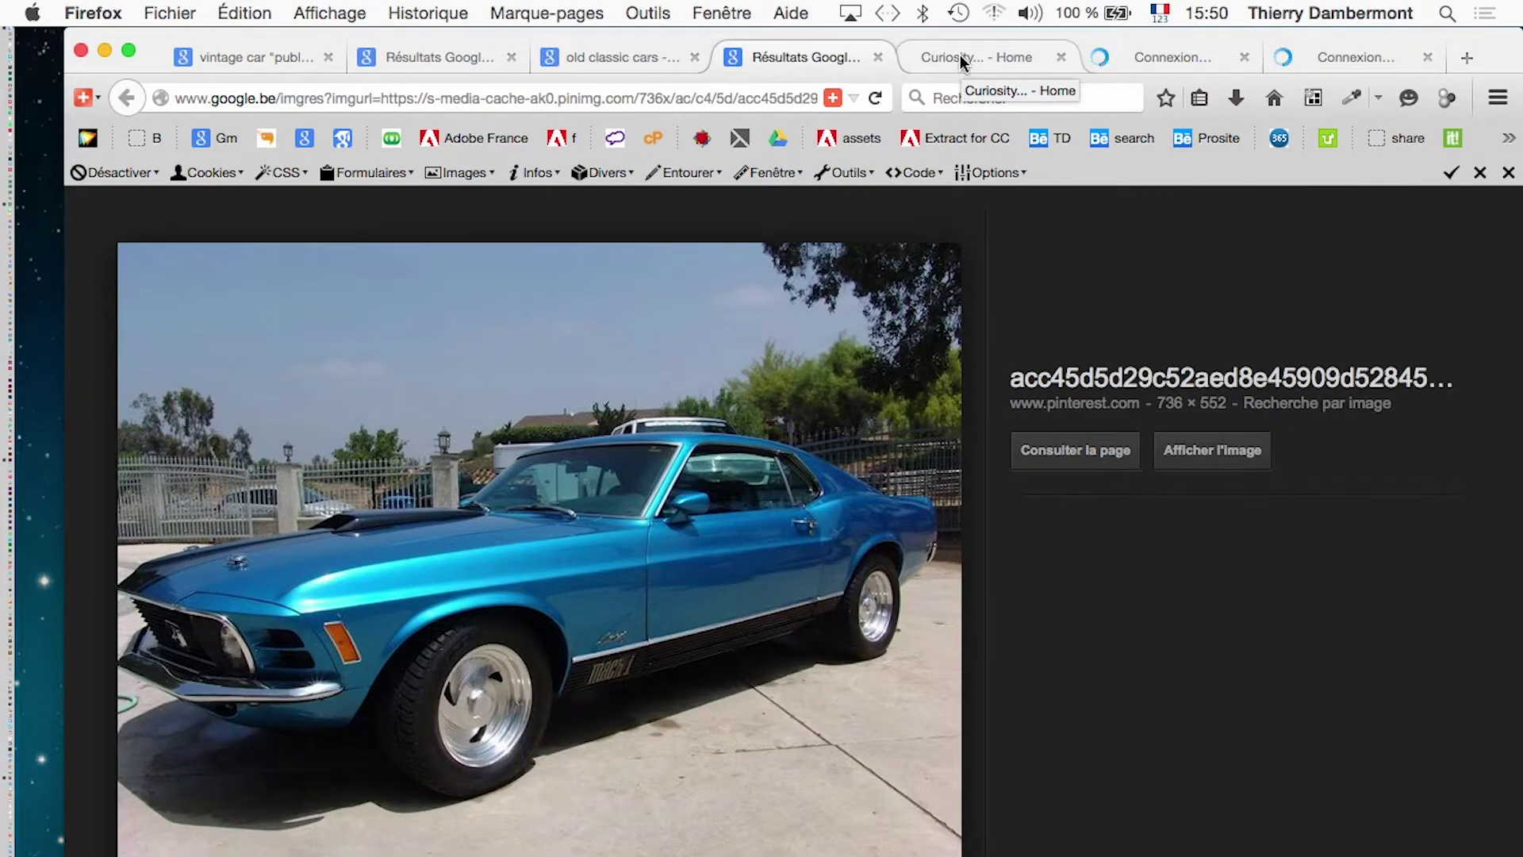
{"action": "left_click", "coordinate": [1199, 449]}
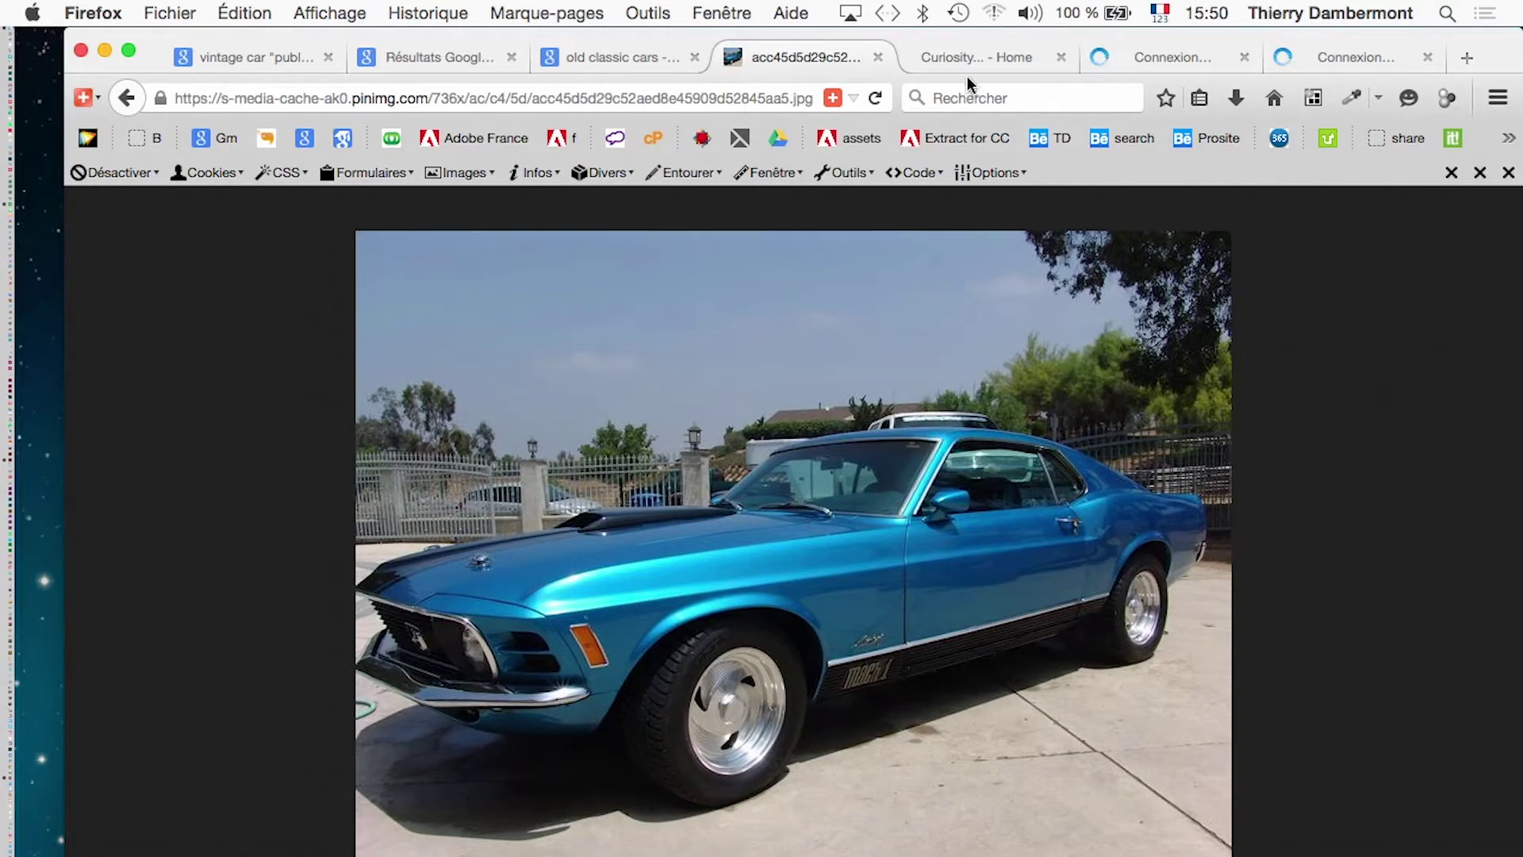
Save the displayed car image as "vintage car.jpg" in the folder "AI FE mars 2015 jour 3"
{"action": "right_click", "coordinate": [728, 626]}
{"action": "left_click", "coordinate": [895, 699]}
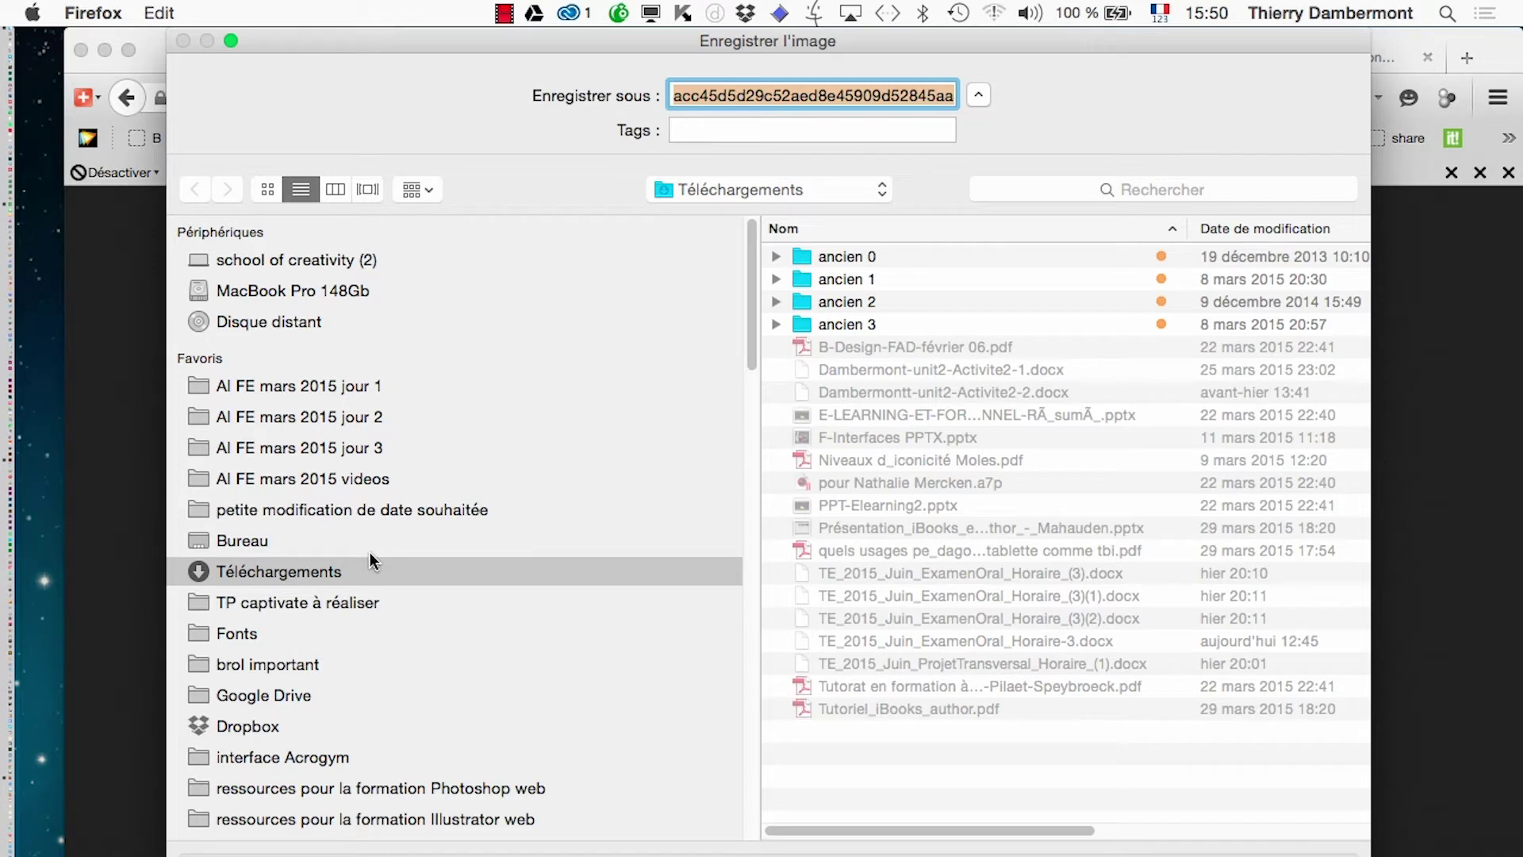
{"action": "left_click", "coordinate": [385, 453]}
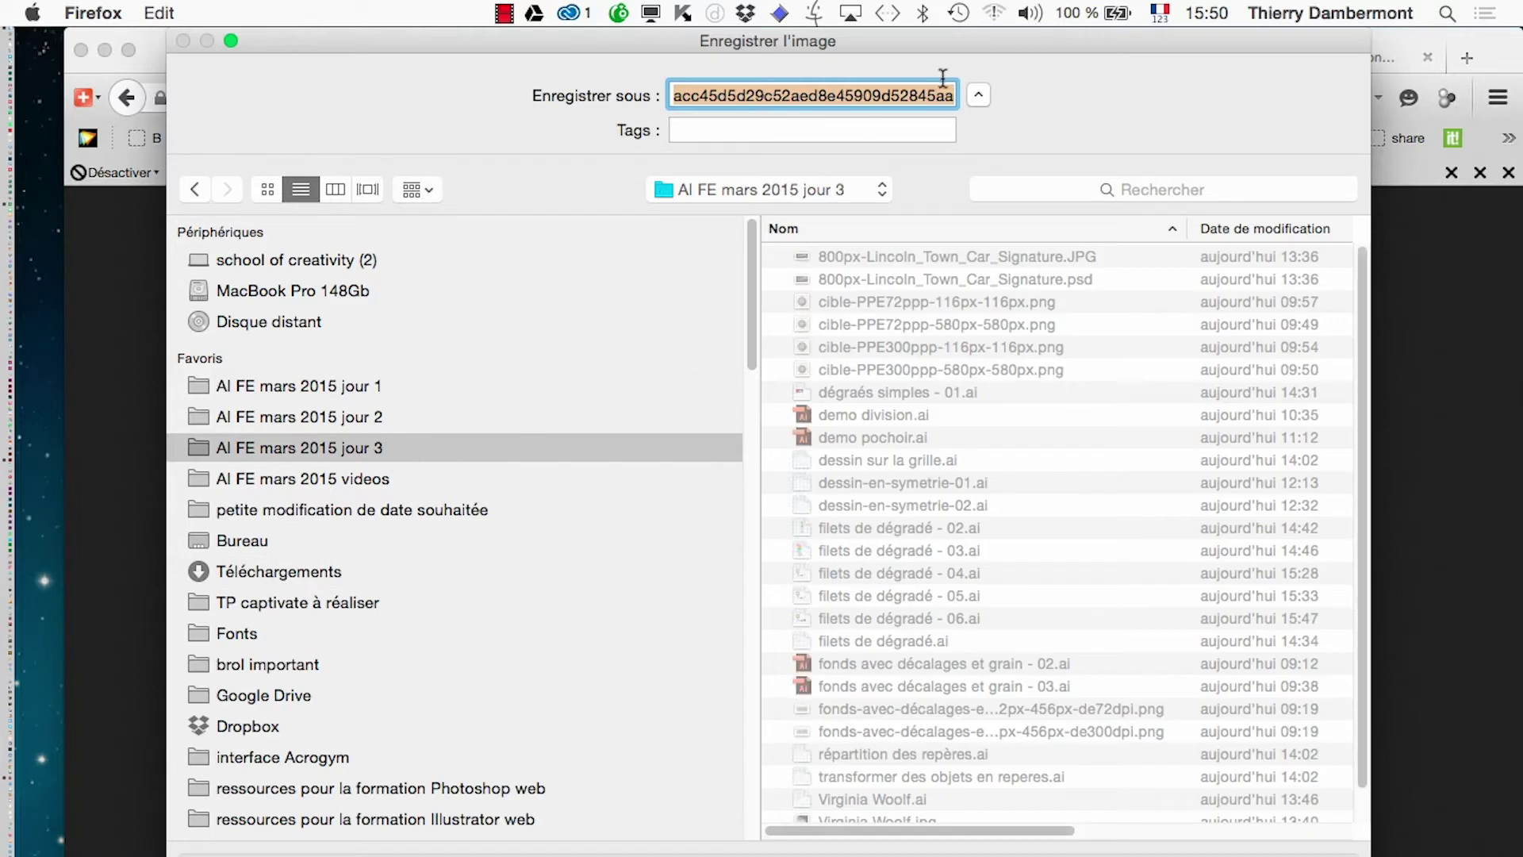
{"action": "left_click_drag", "start_coordinate": [914, 65], "coordinate": [941, 455]}
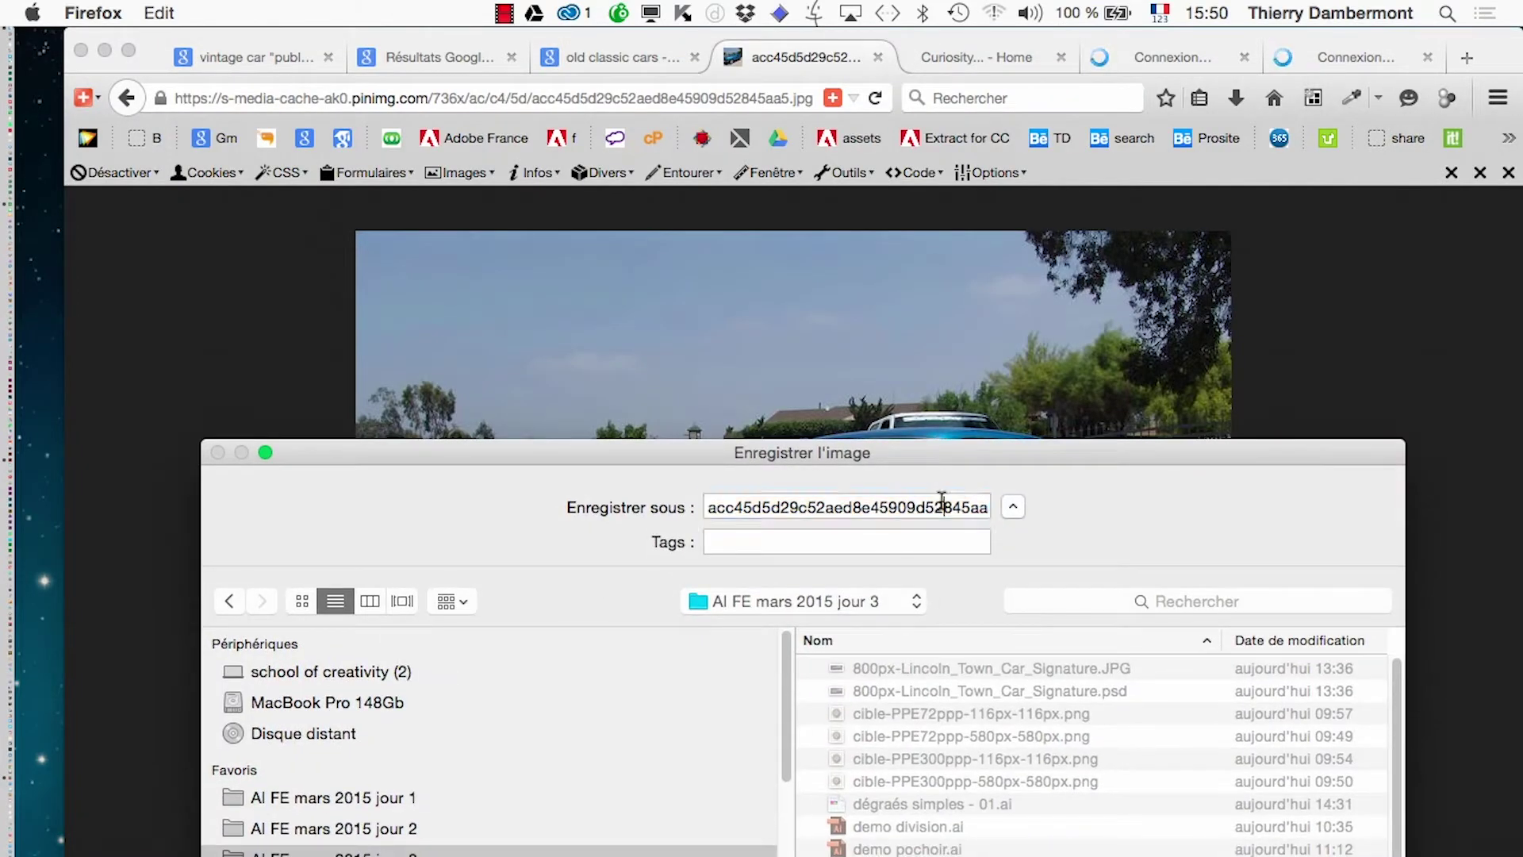
{"action": "key", "text": "BackSpace"}
{"action": "left_click_drag", "start_coordinate": [750, 512], "coordinate": [669, 476]}
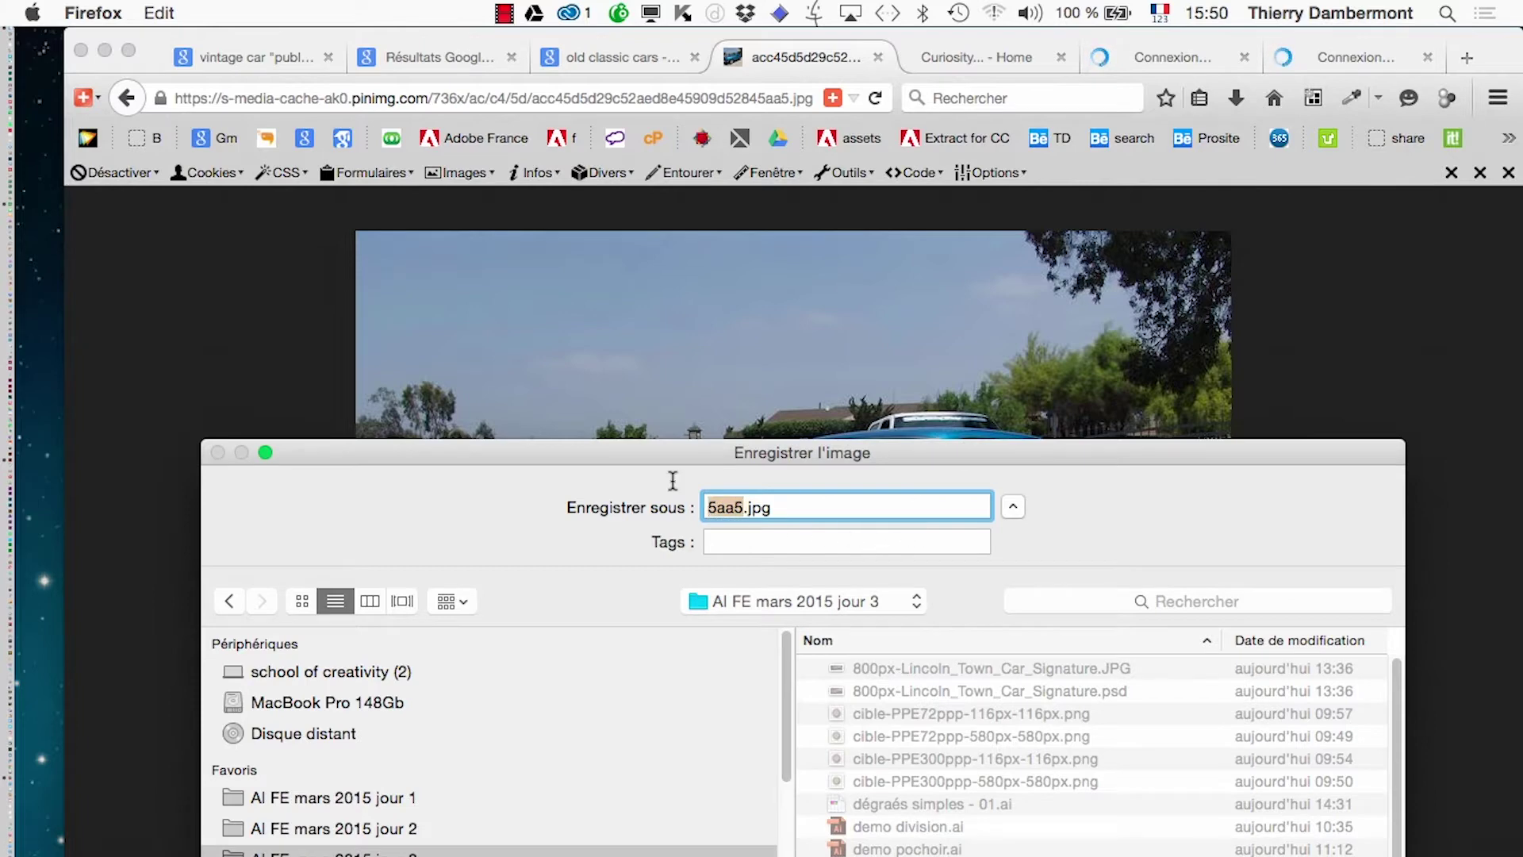
{"action": "type", "text": "vintage car"}
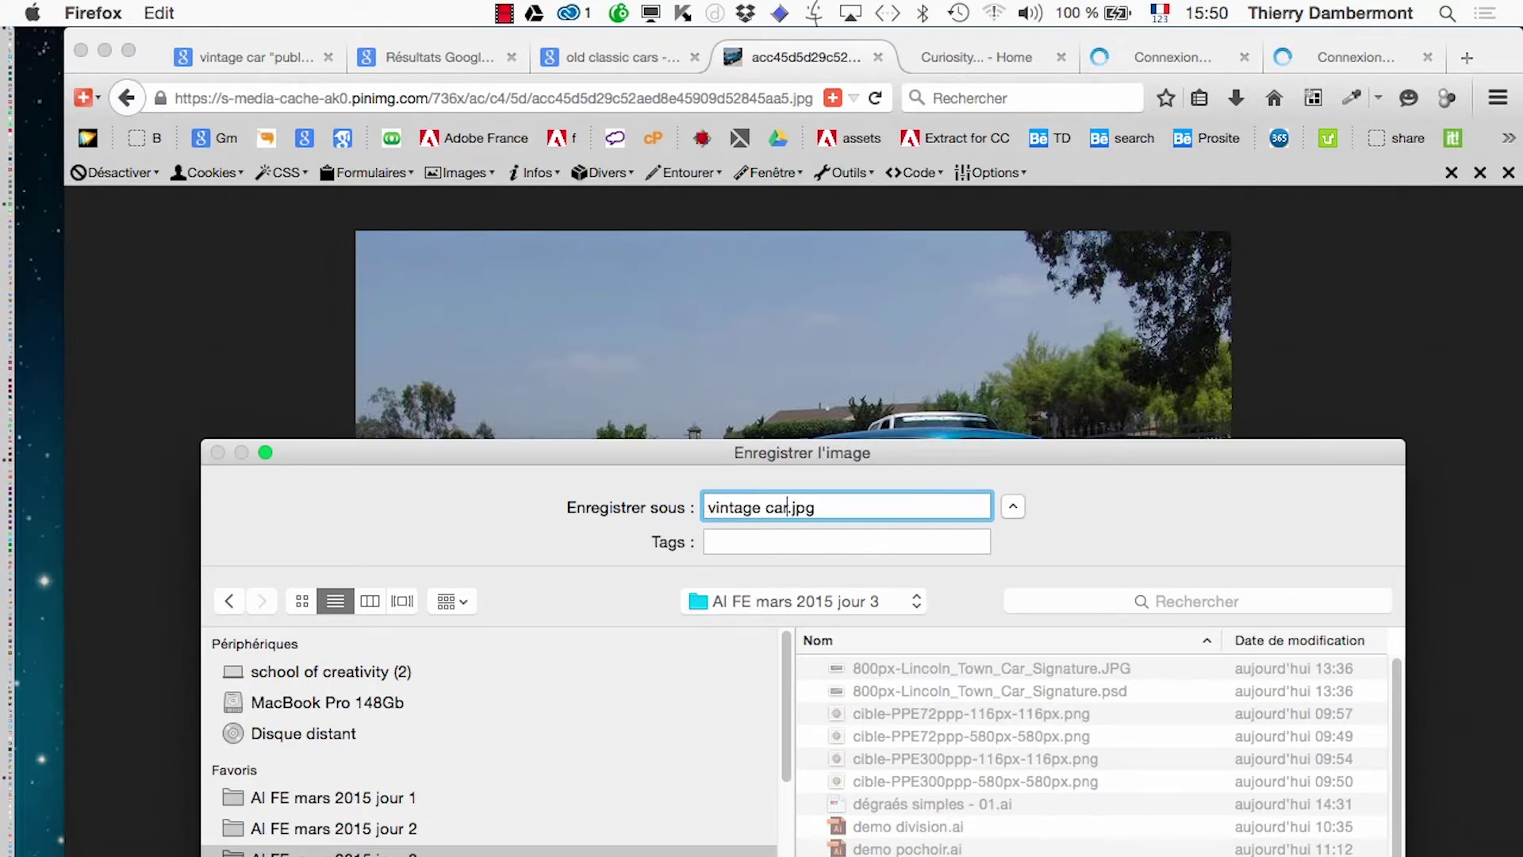
{"action": "double_click", "coordinate": [758, 451]}
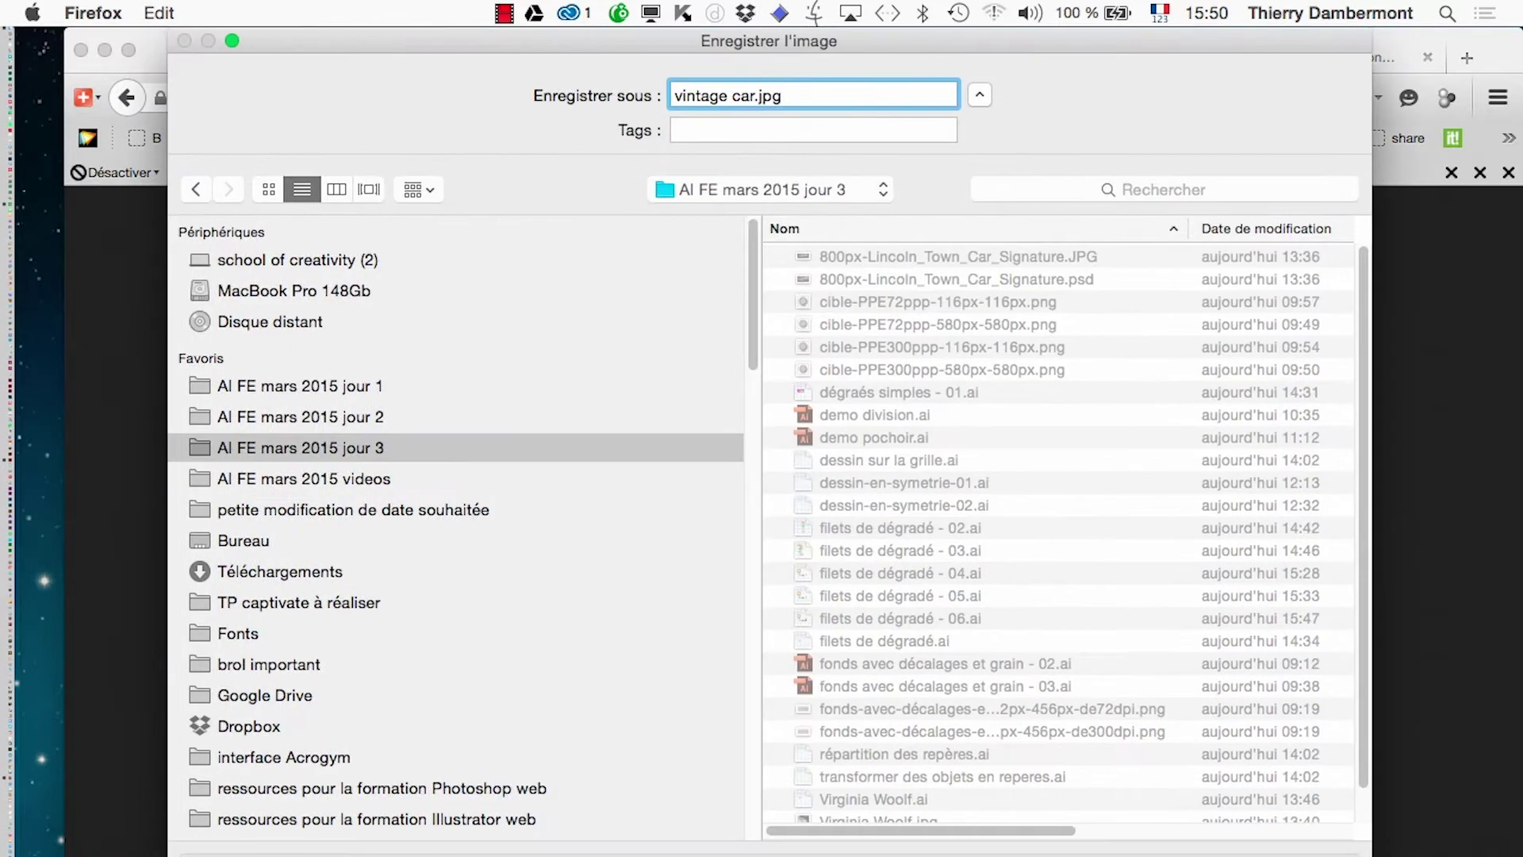
{"action": "key", "text": "Return"}
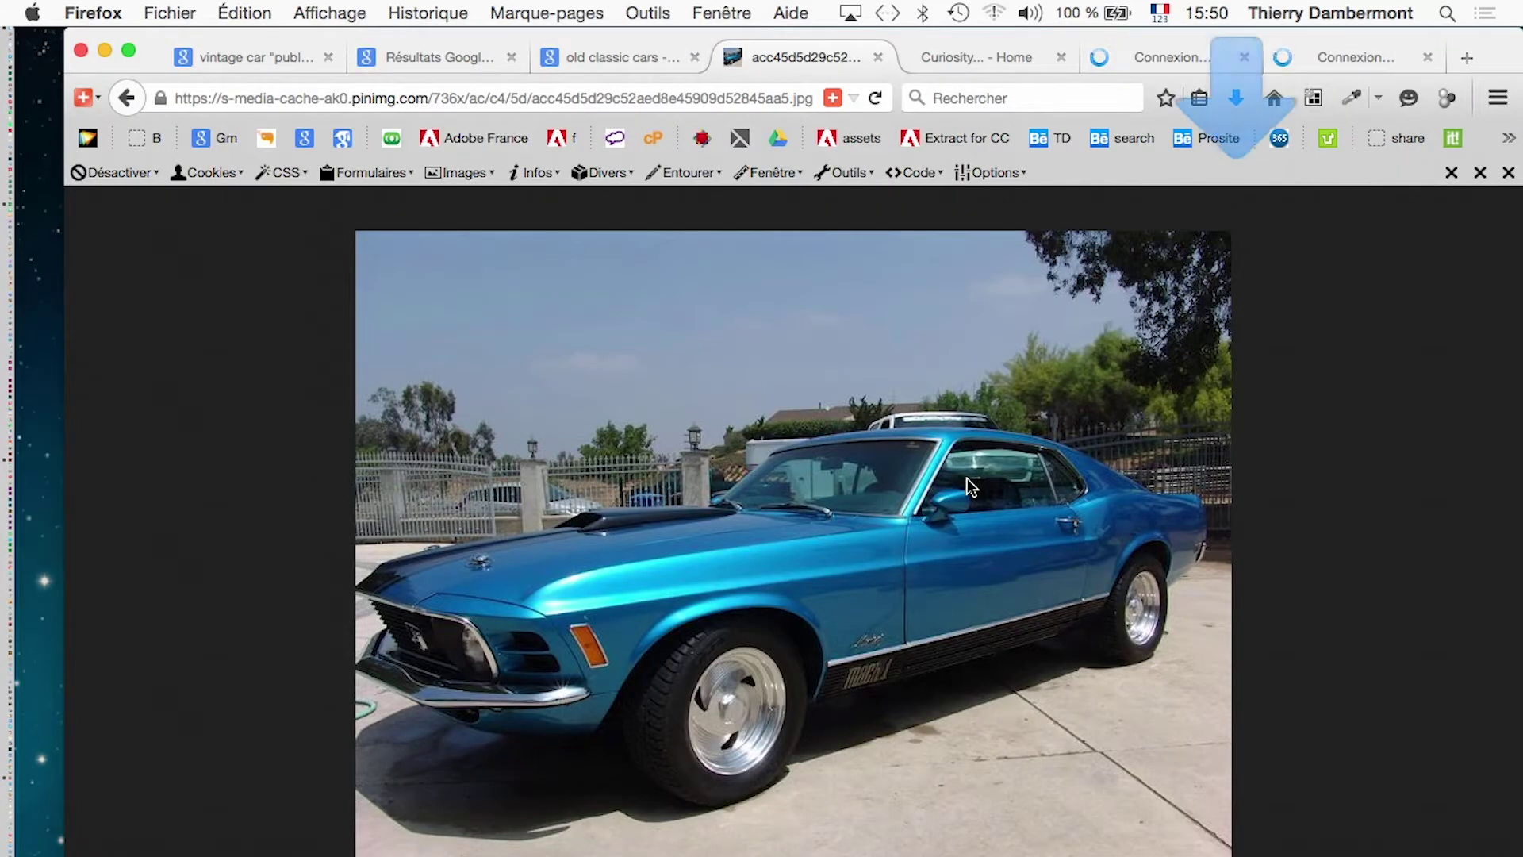
Close the three extra source-page tabs, leaving the saved car image on screen
{"action": "left_click", "coordinate": [1060, 57]}
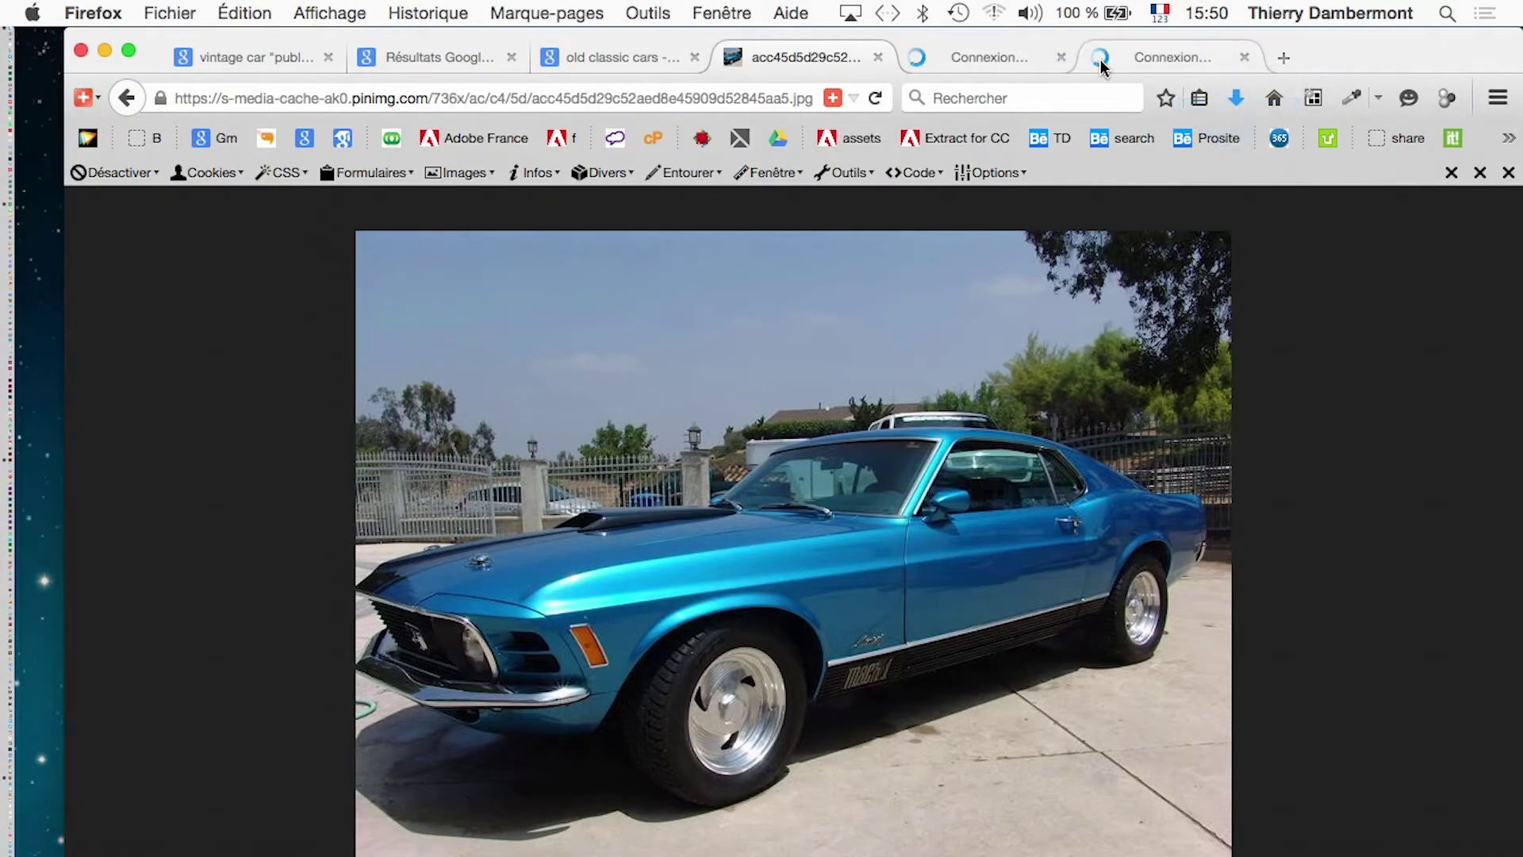
{"action": "left_click", "coordinate": [1061, 57]}
{"action": "left_click", "coordinate": [1060, 57]}
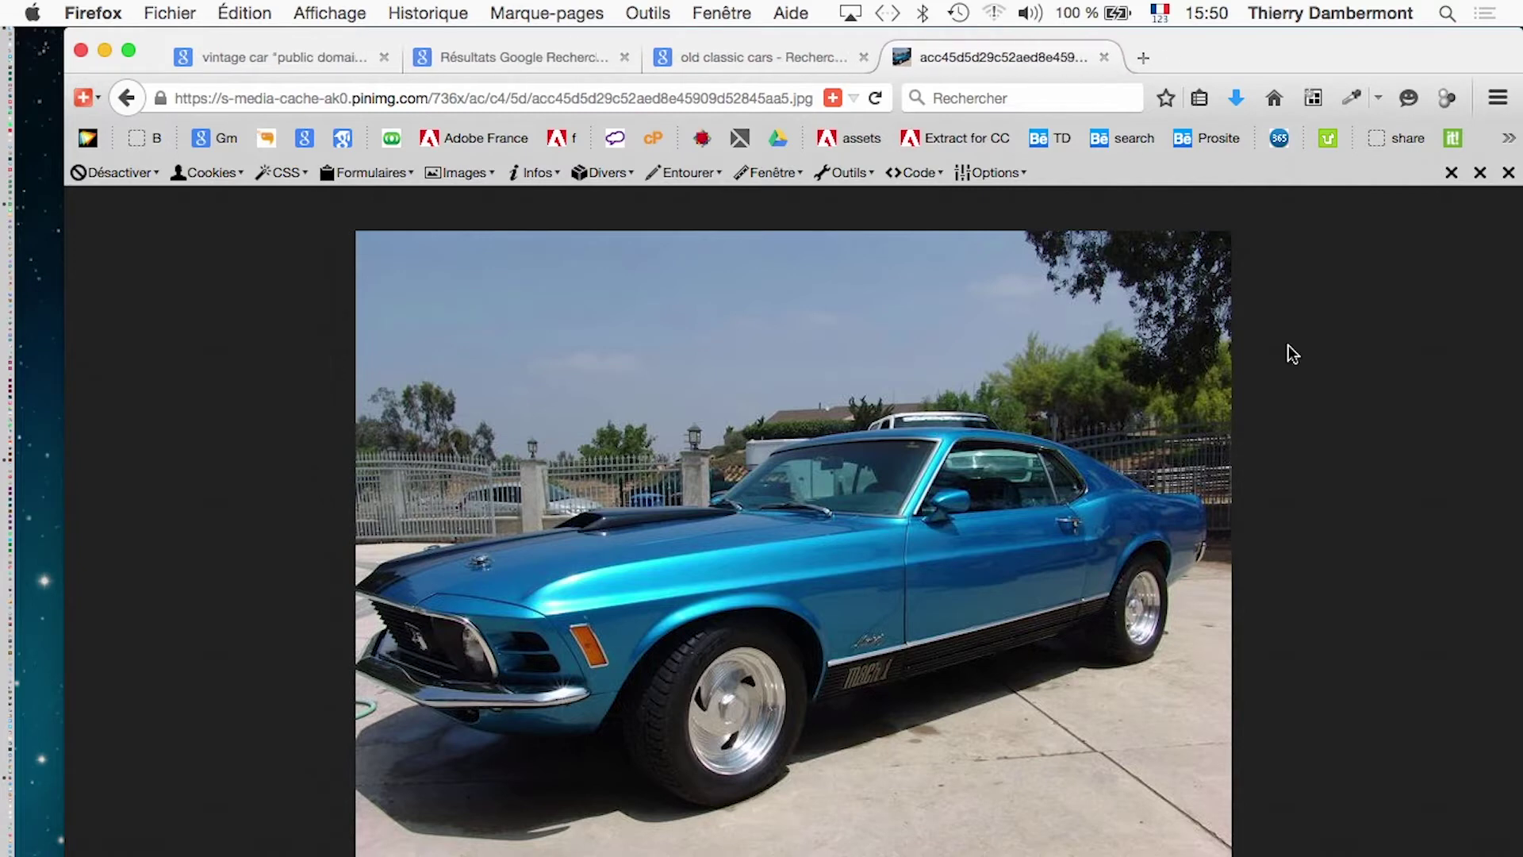
Switch to Illustrator and create a new 1280 × 800 px RGB document with one artboard
{"action": "key", "text": "super+Tab"}
{"action": "key", "text": "super+Tab"}
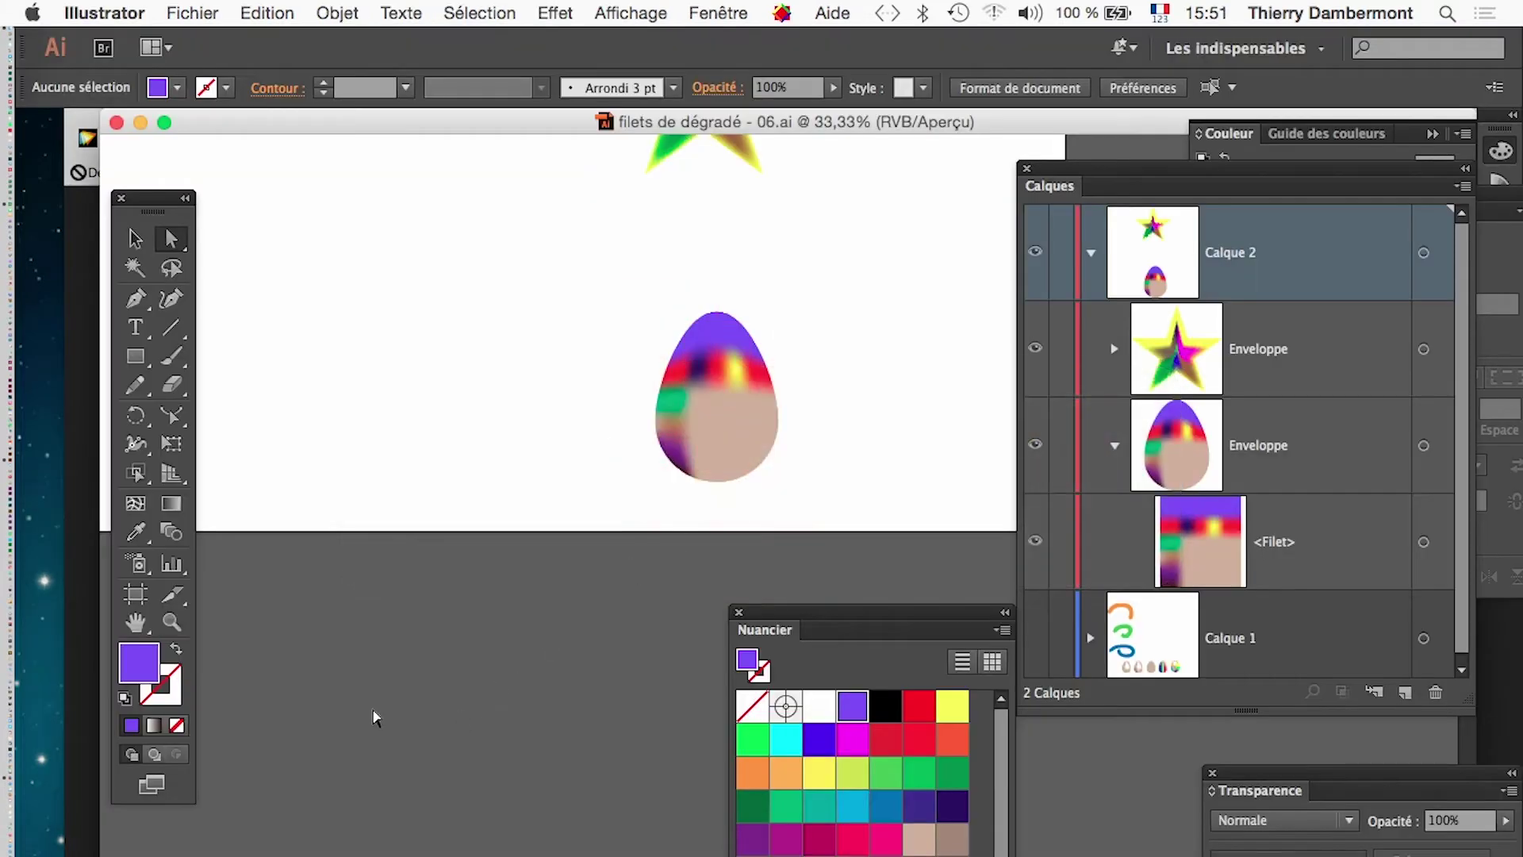
{"action": "left_click", "coordinate": [190, 10]}
{"action": "left_click", "coordinate": [191, 40]}
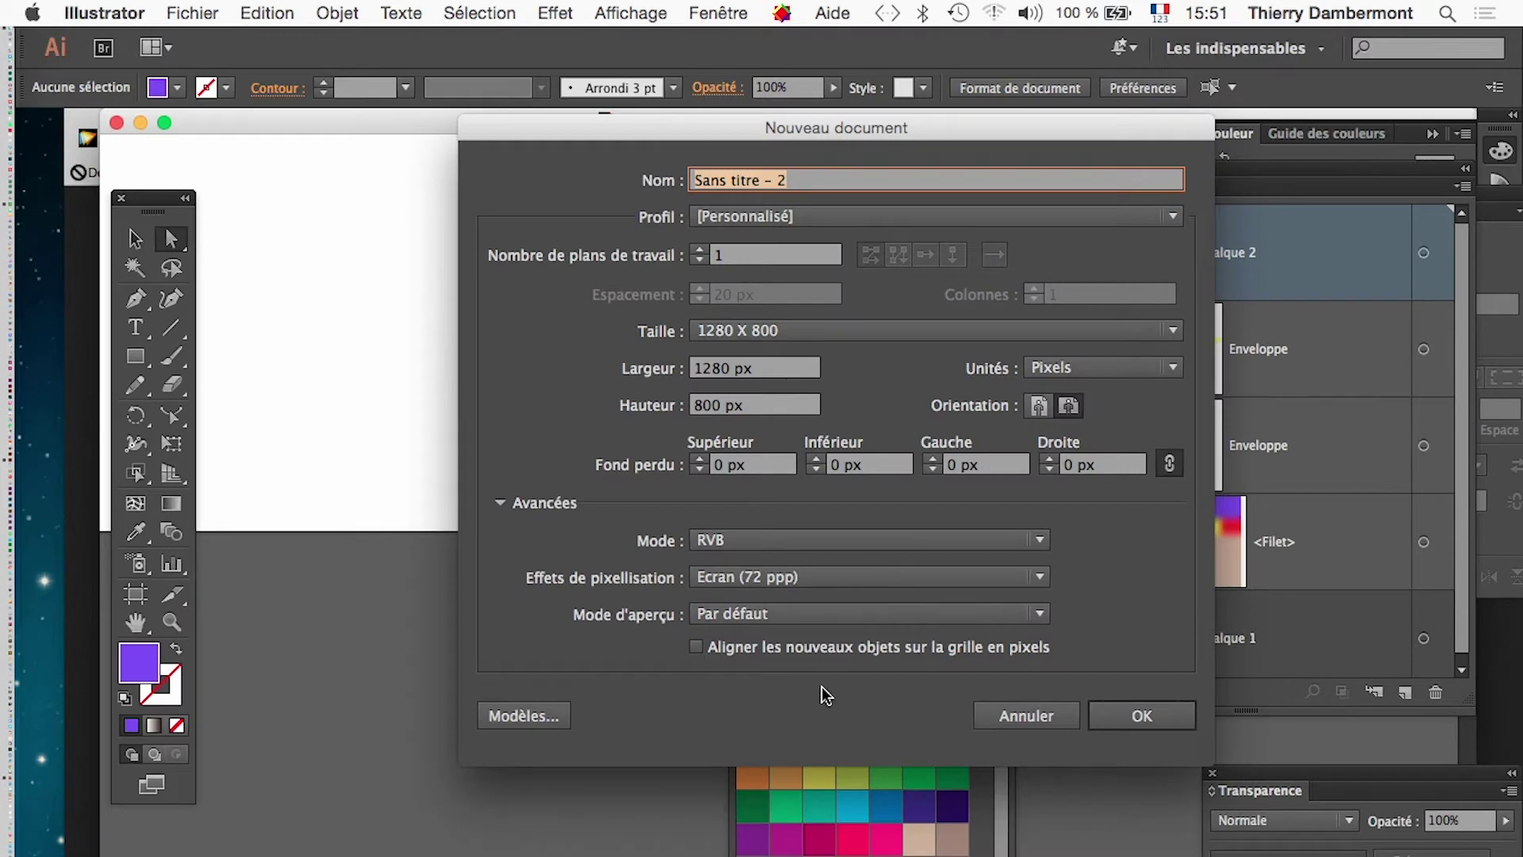
{"action": "left_click", "coordinate": [1165, 725]}
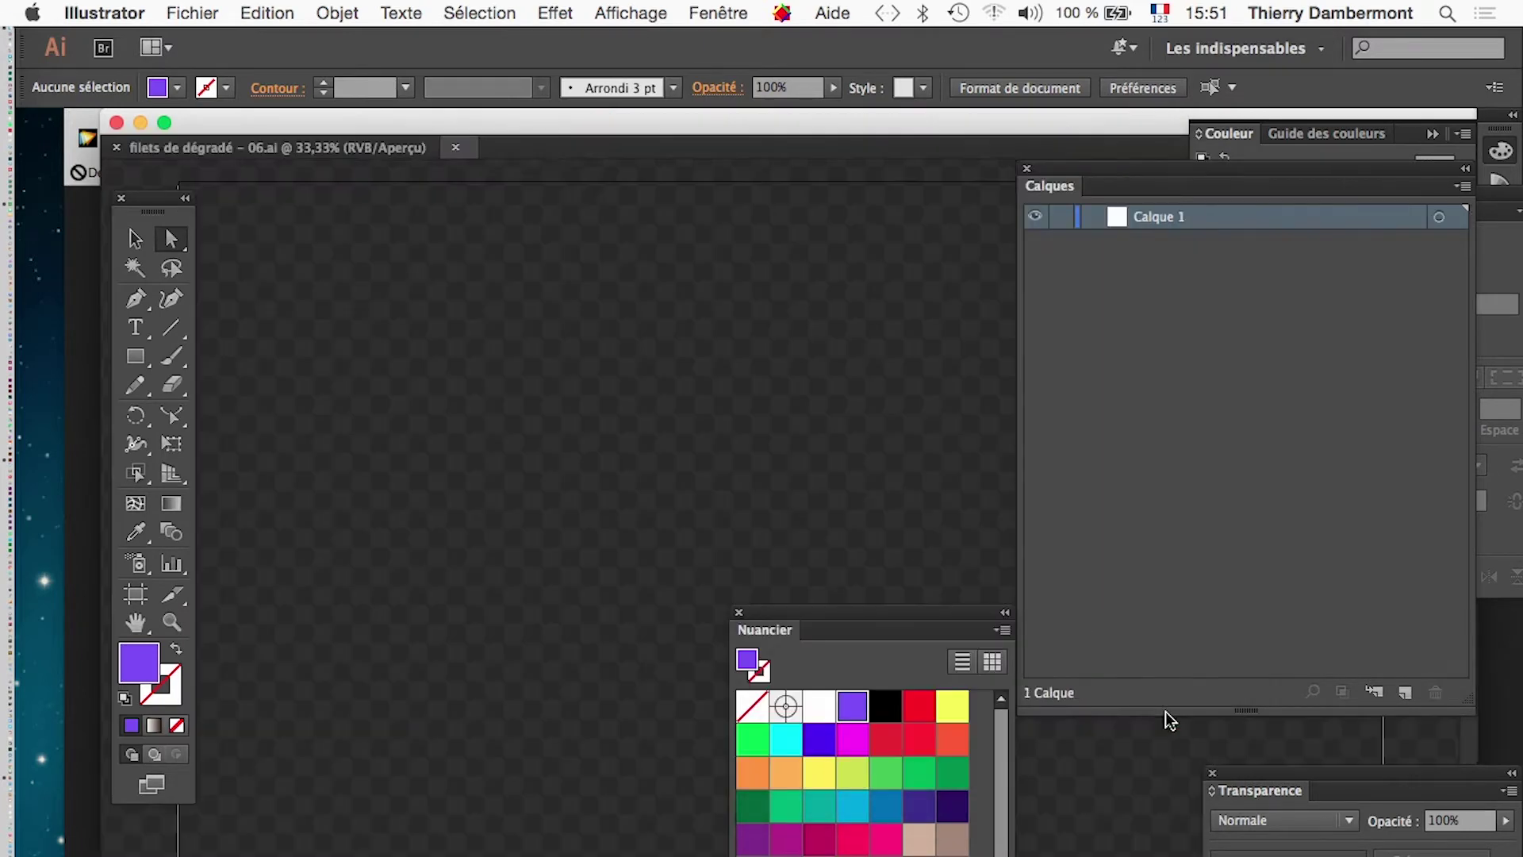
Hide the transparency grid, fit the whole artboard in view, and move the Swatches panel clear of it
{"action": "left_click", "coordinate": [649, 9]}
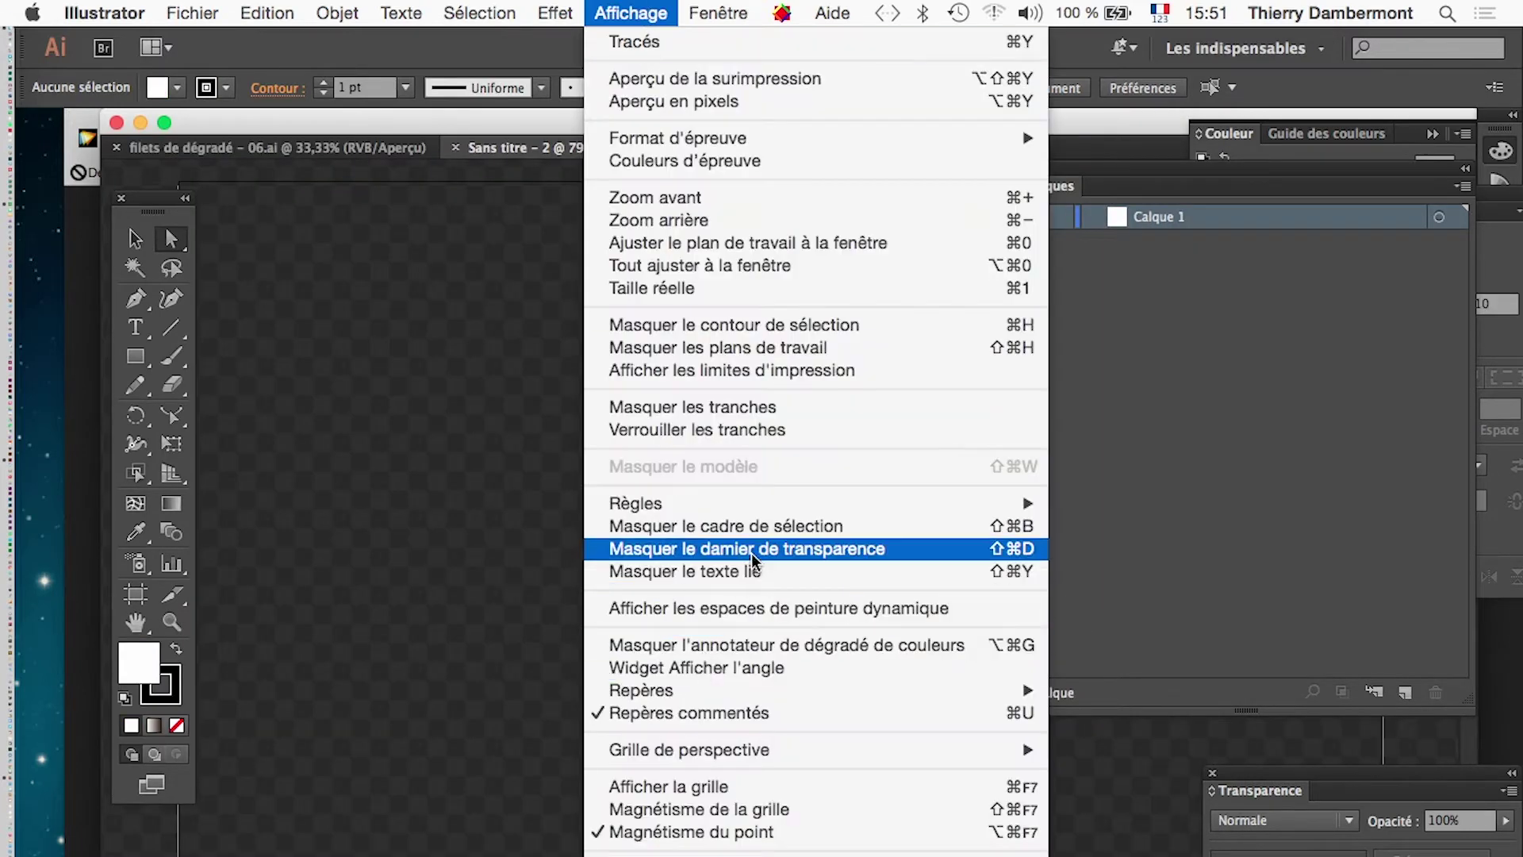
{"action": "left_click", "coordinate": [723, 626]}
{"action": "left_click", "coordinate": [672, 524], "text": "ctrl+alt"}
{"action": "left_click", "coordinate": [760, 548], "text": "ctrl+alt"}
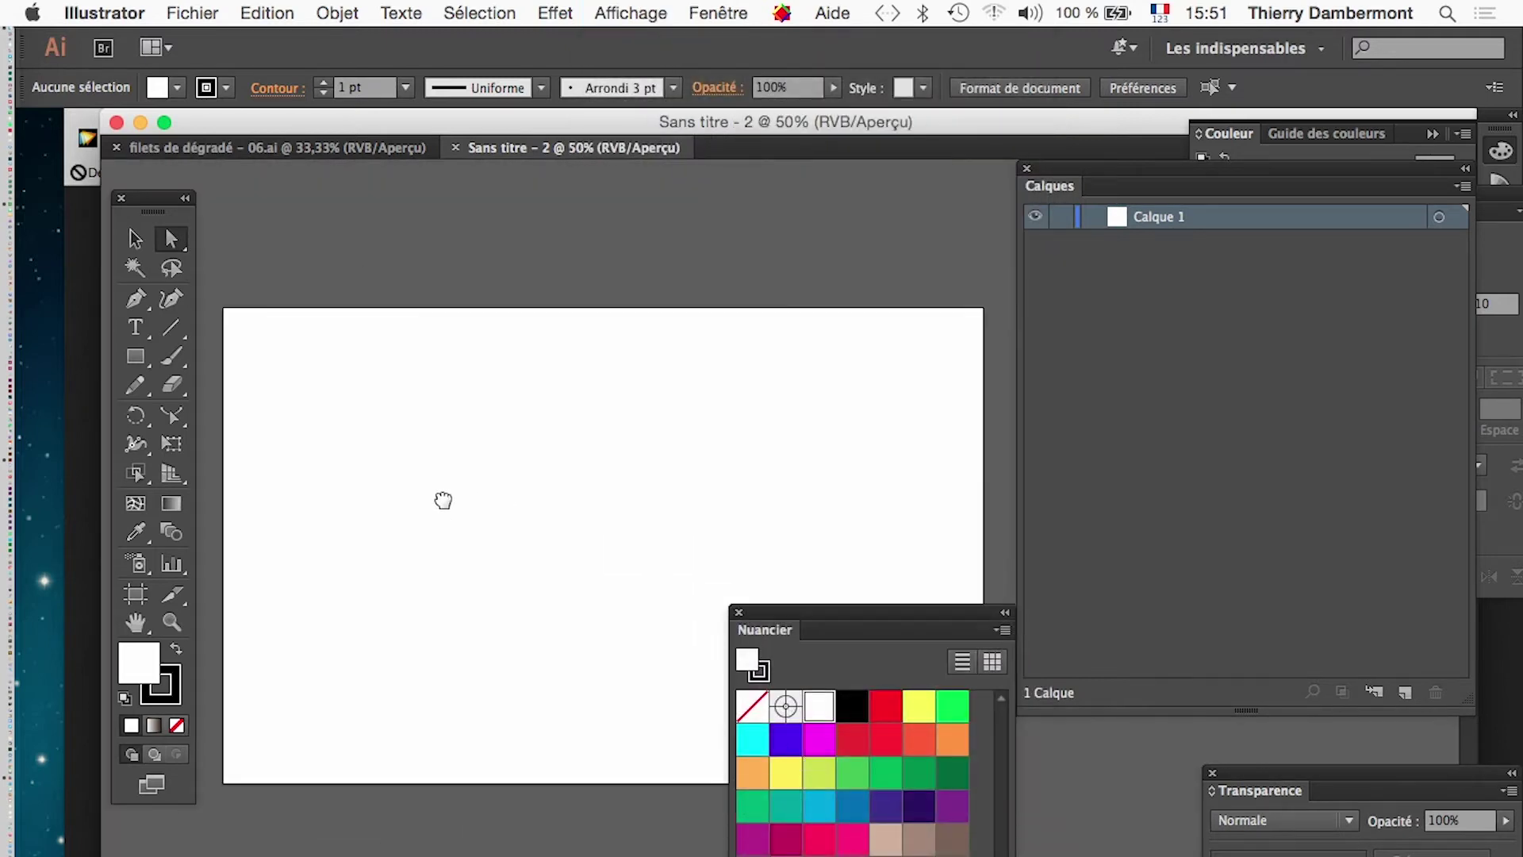
{"action": "left_click_drag", "start_coordinate": [776, 629], "coordinate": [778, 751]}
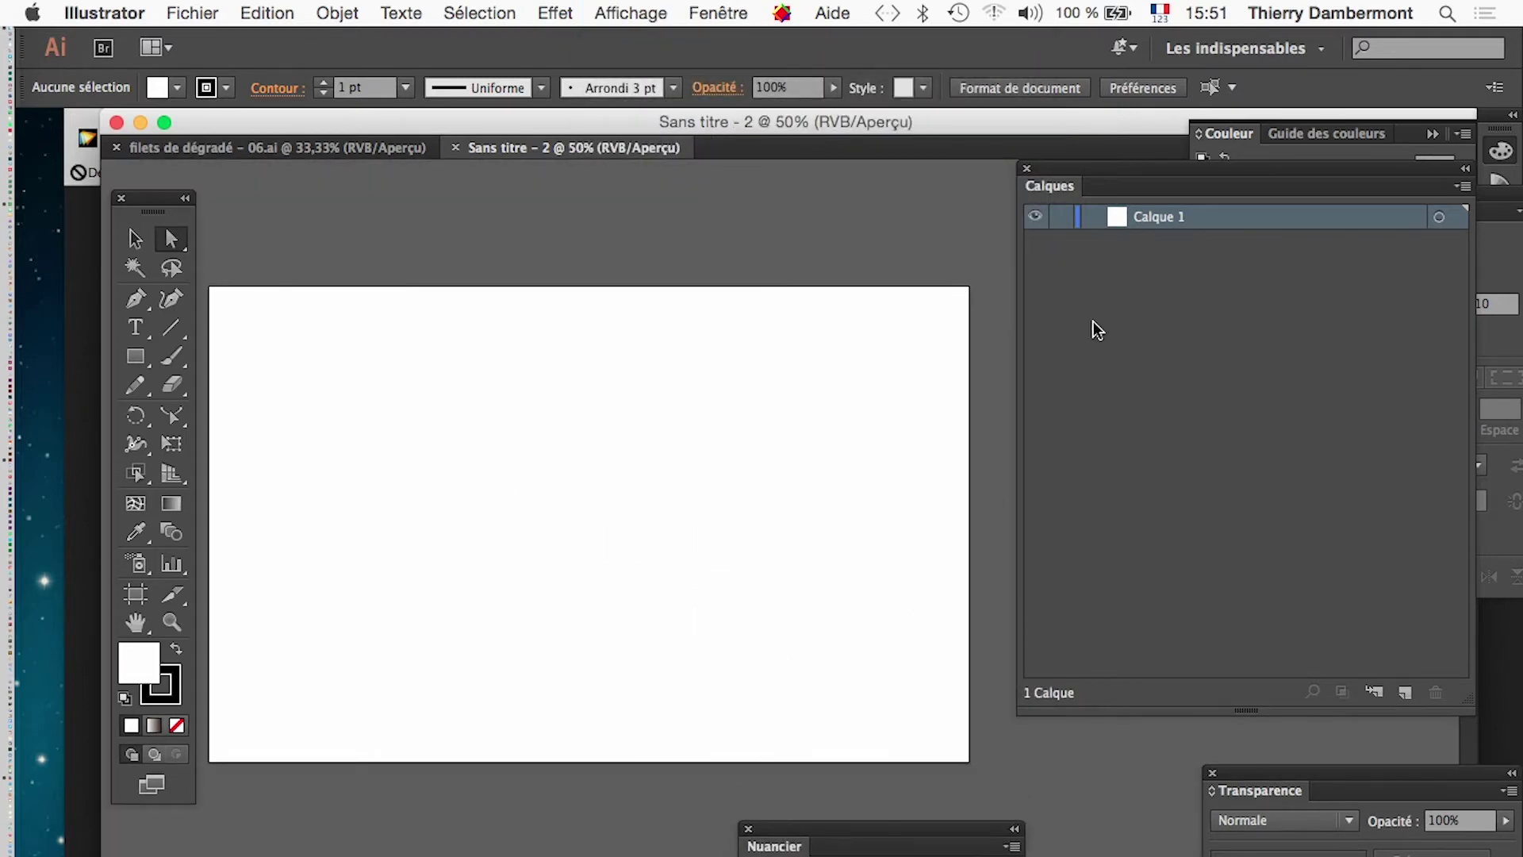
Place "vintage car.jpg" as a linked image in the right half of the artboard and shift it slightly further right
{"action": "left_click", "coordinate": [209, 16]}
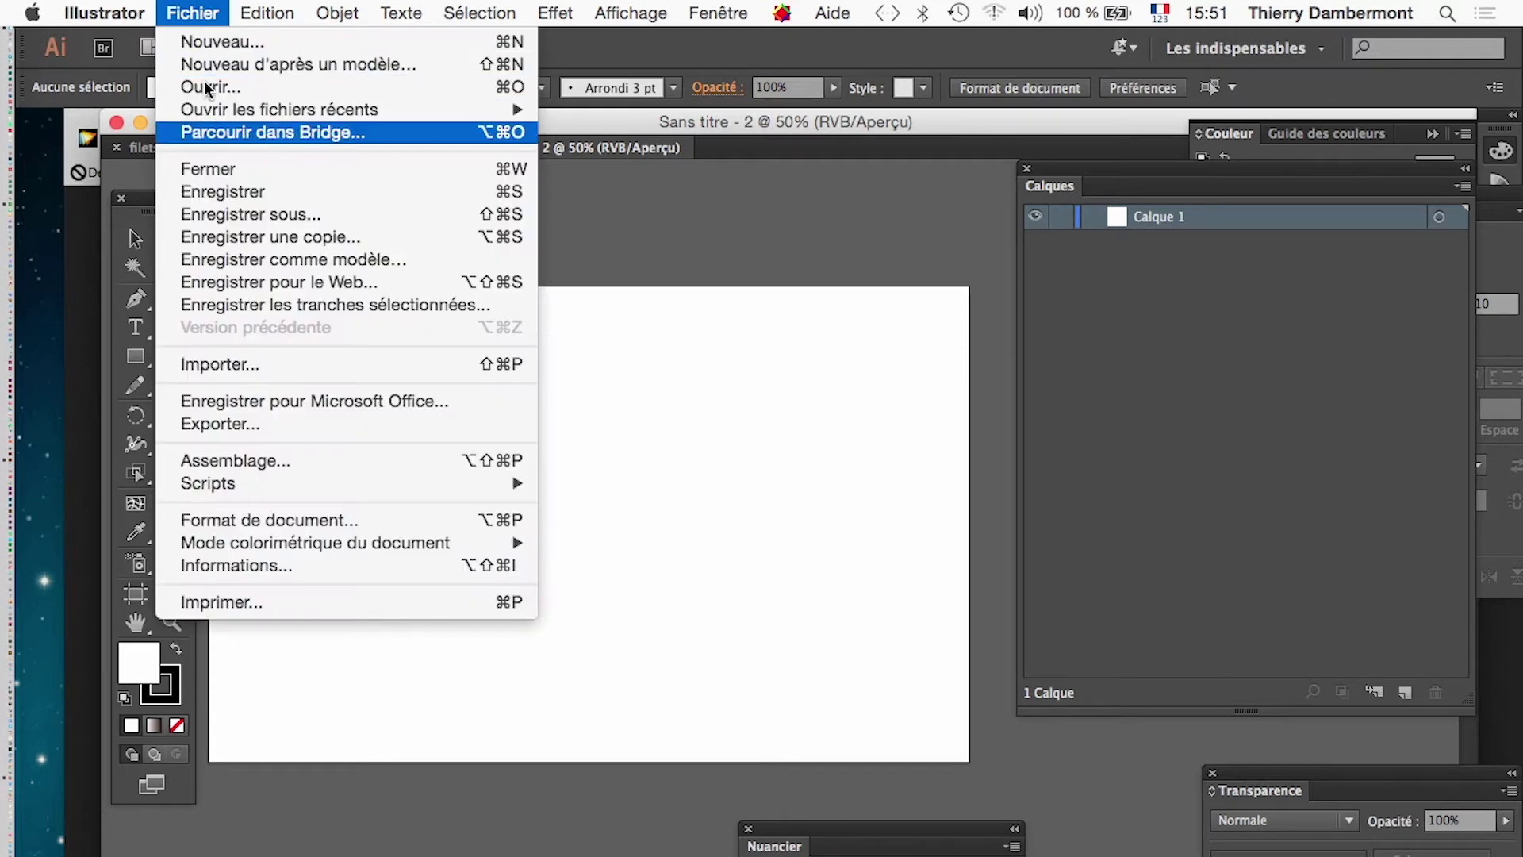
{"action": "left_click", "coordinate": [278, 363]}
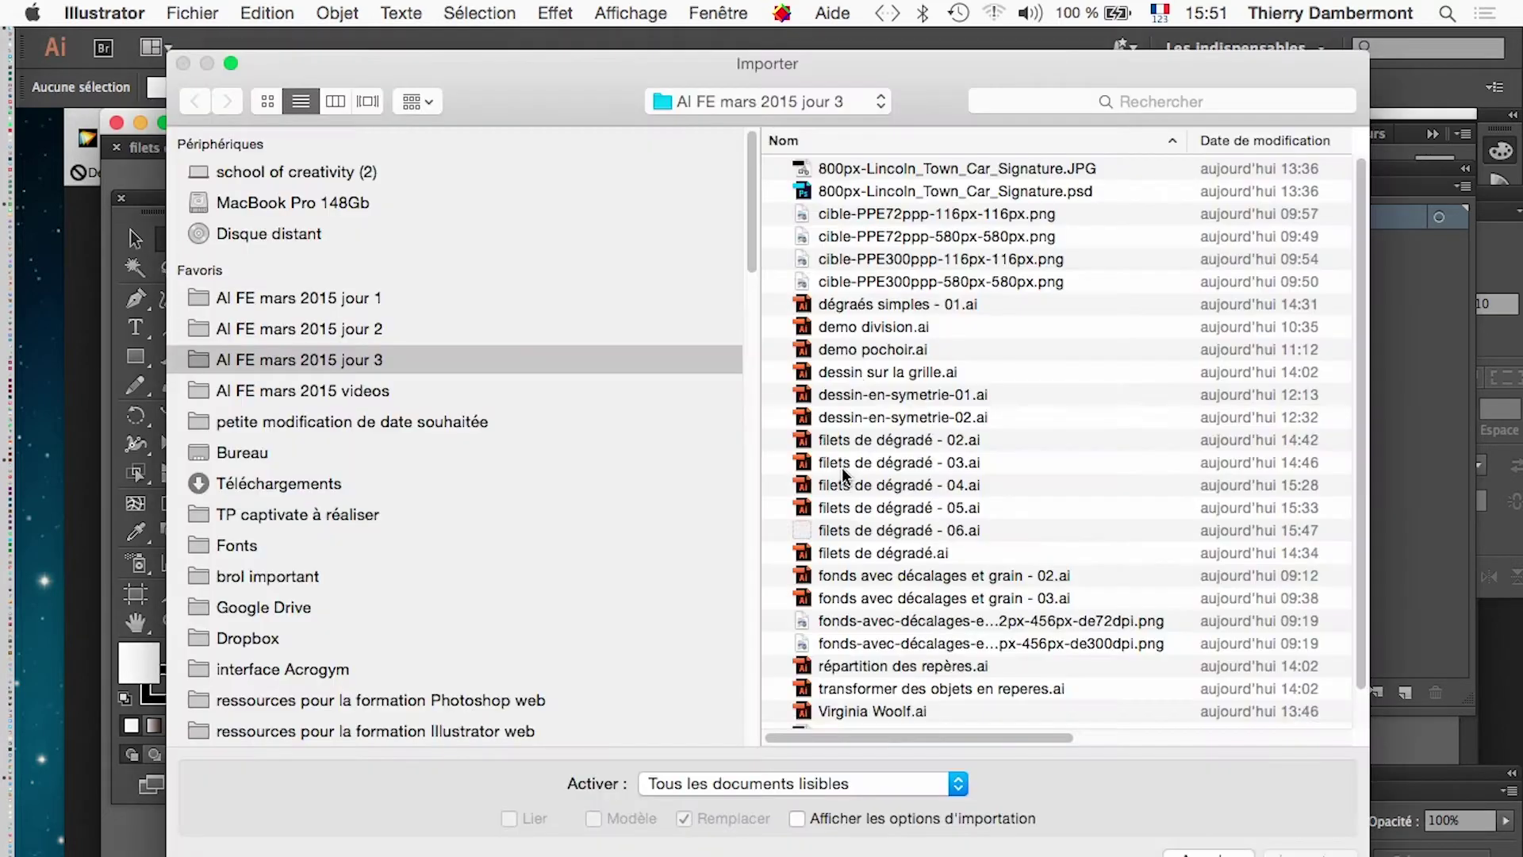
{"action": "left_click", "coordinate": [1269, 148]}
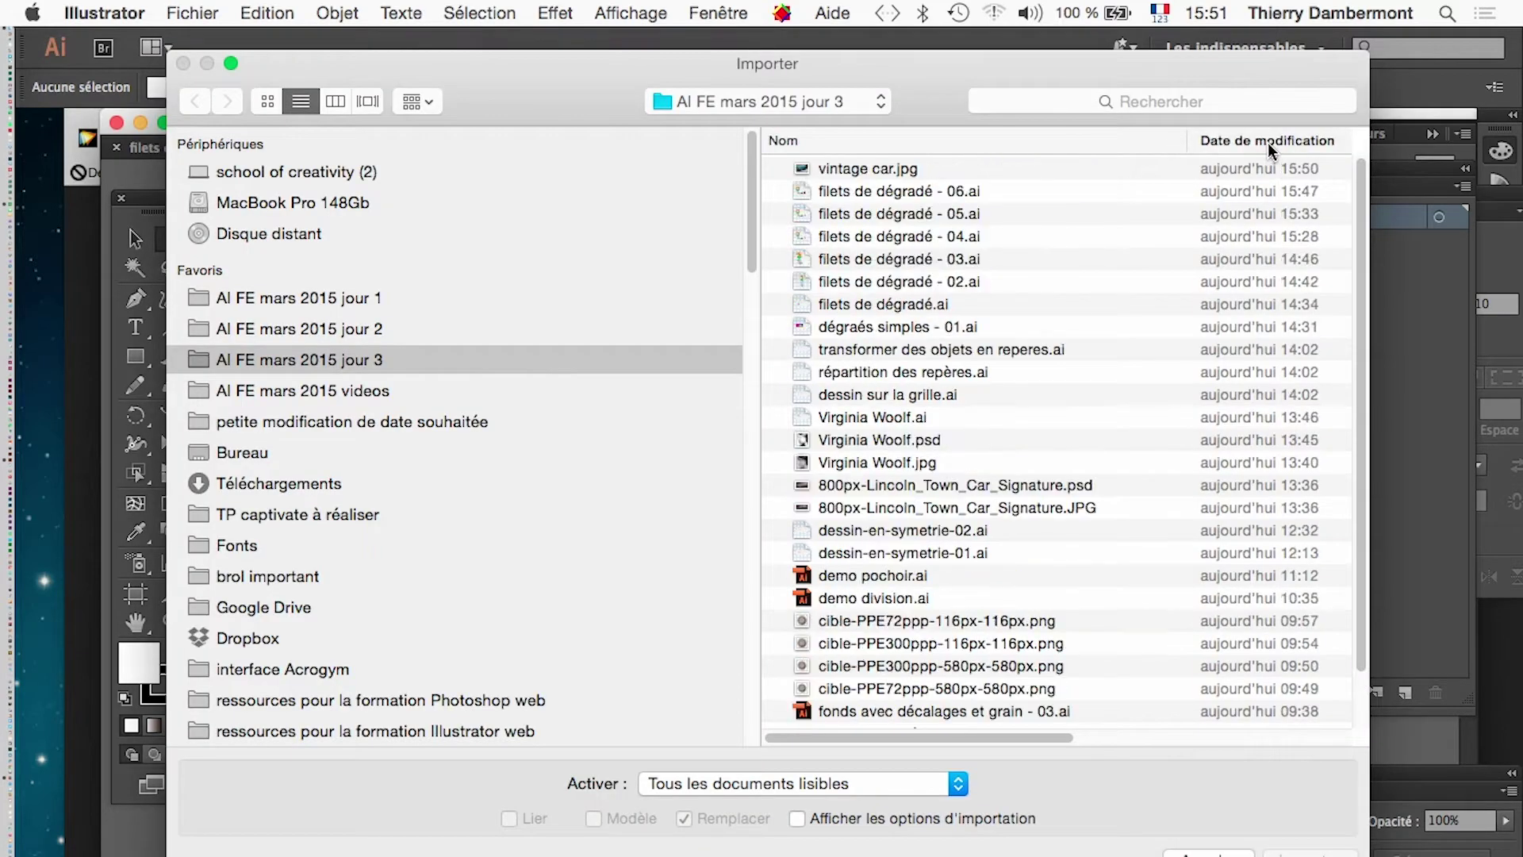
{"action": "left_click", "coordinate": [957, 171]}
{"action": "left_click", "coordinate": [1310, 852]}
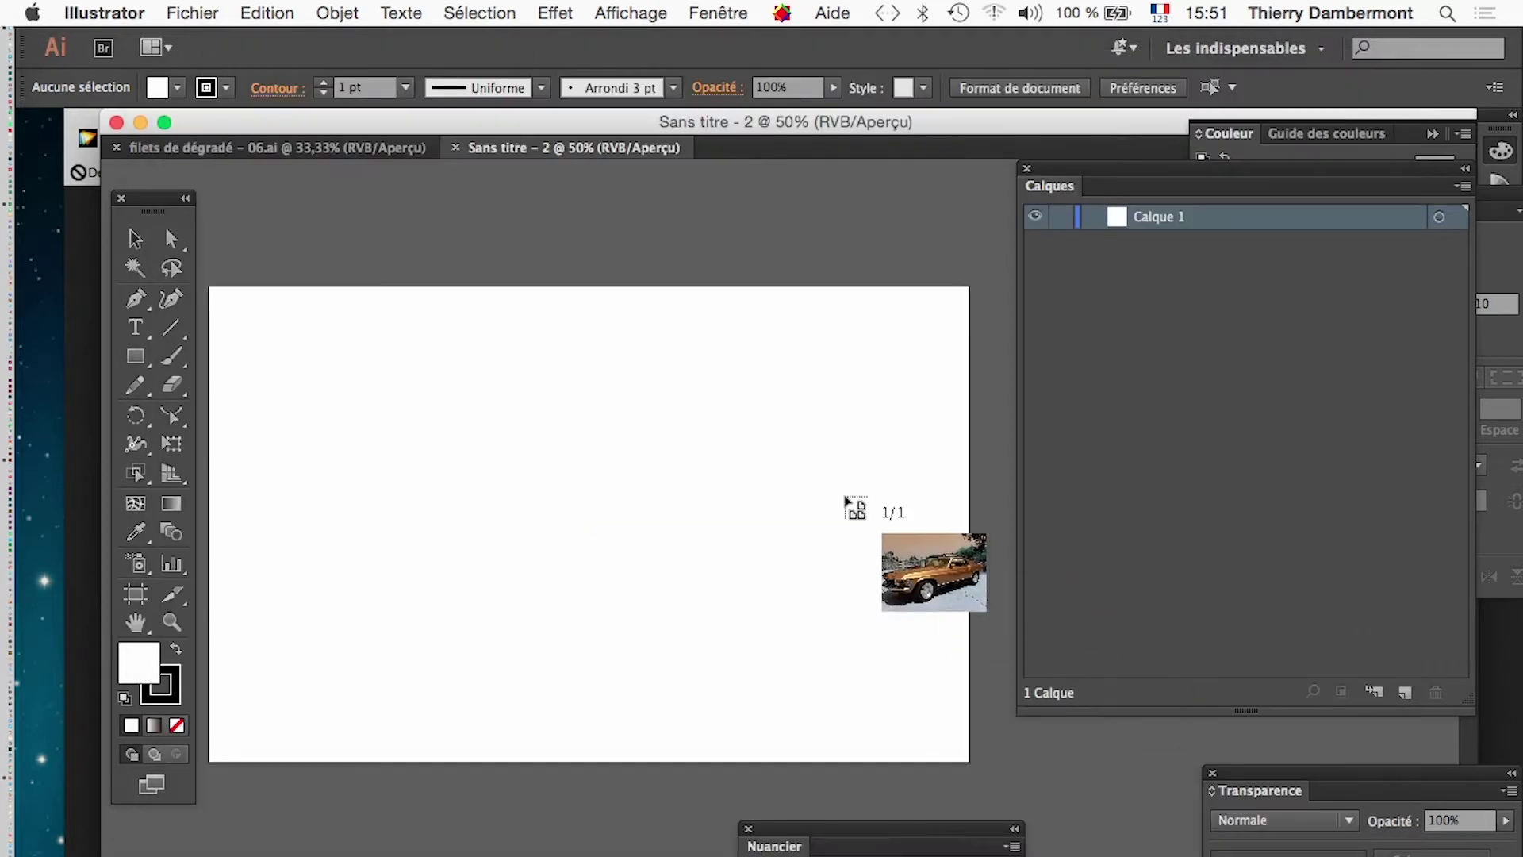
{"action": "mouse_move", "coordinate": [588, 380]}
{"action": "left_mouse_down"}
{"action": "mouse_move", "coordinate": [923, 644]}
{"action": "mouse_move", "coordinate": [891, 608]}
{"action": "left_mouse_up"}
{"action": "left_click", "coordinate": [135, 238]}
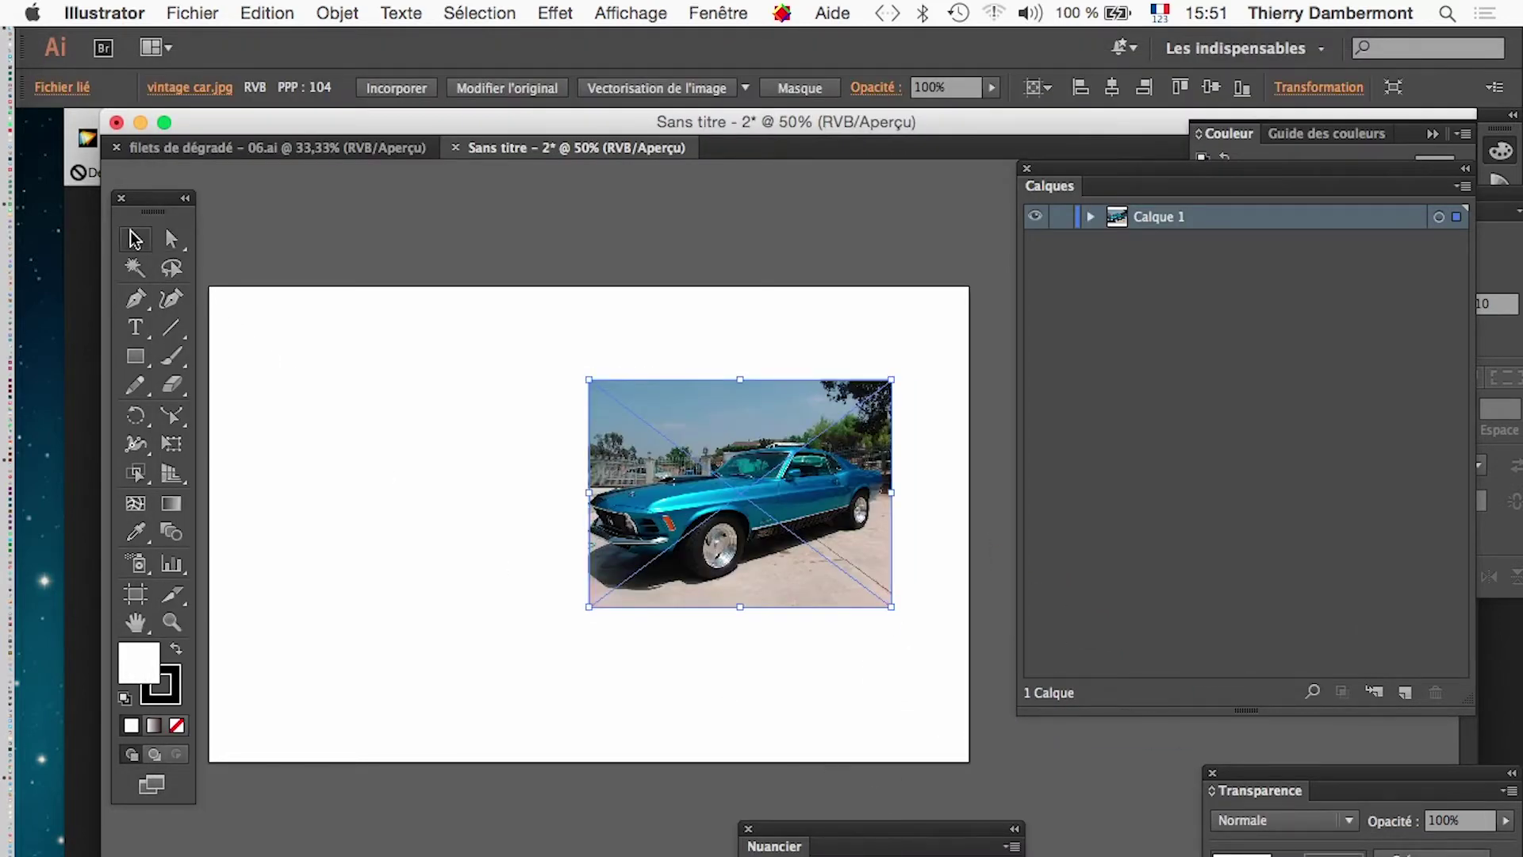
{"action": "left_click_drag", "start_coordinate": [659, 435], "coordinate": [714, 447]}
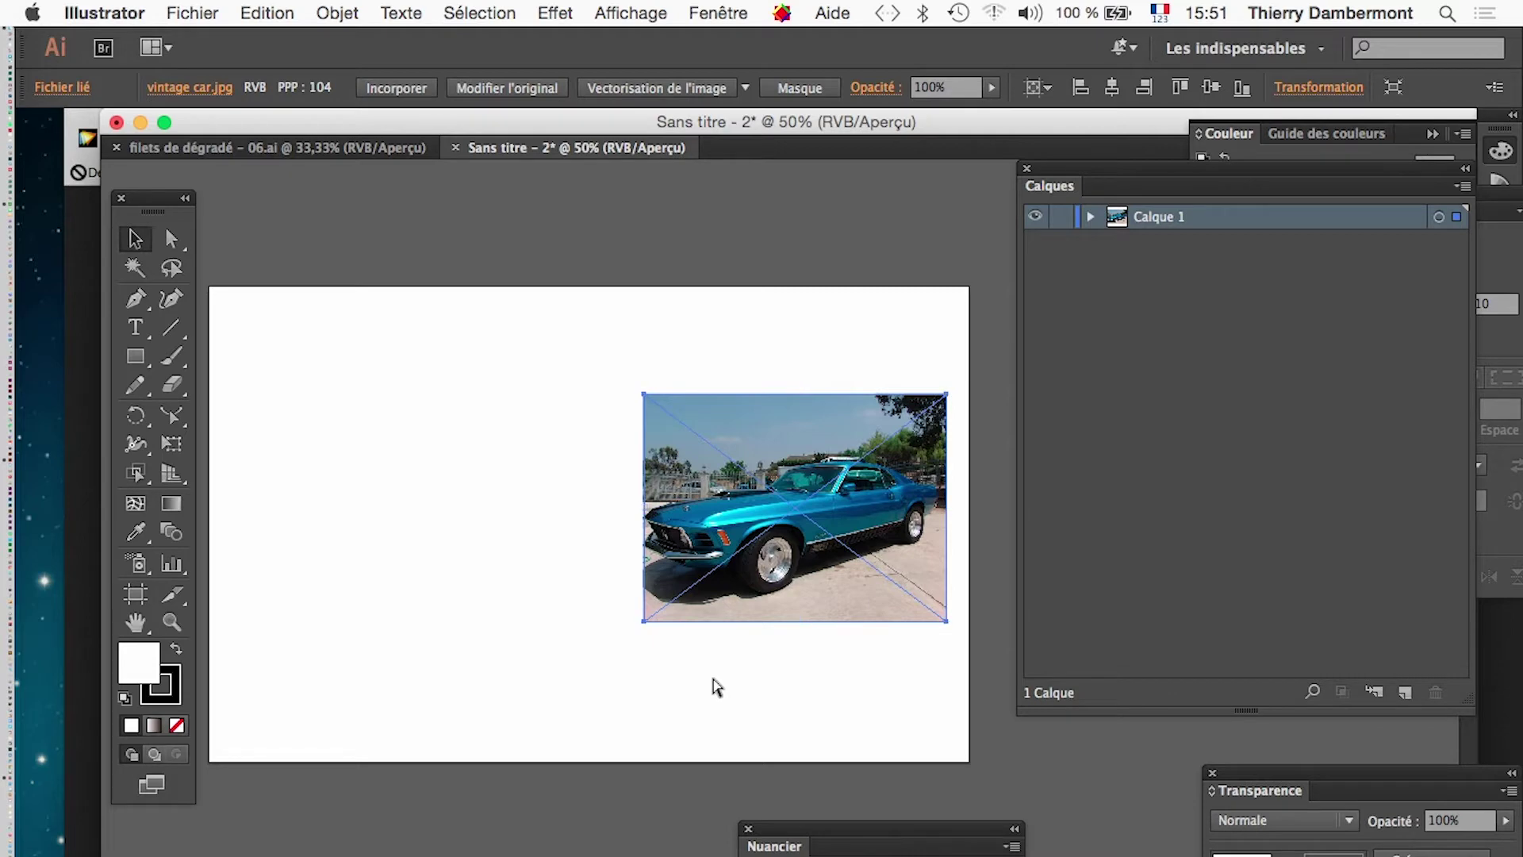
Lock the linked image inside Calque 1, then duplicate the whole layer
{"action": "left_click", "coordinate": [1092, 217]}
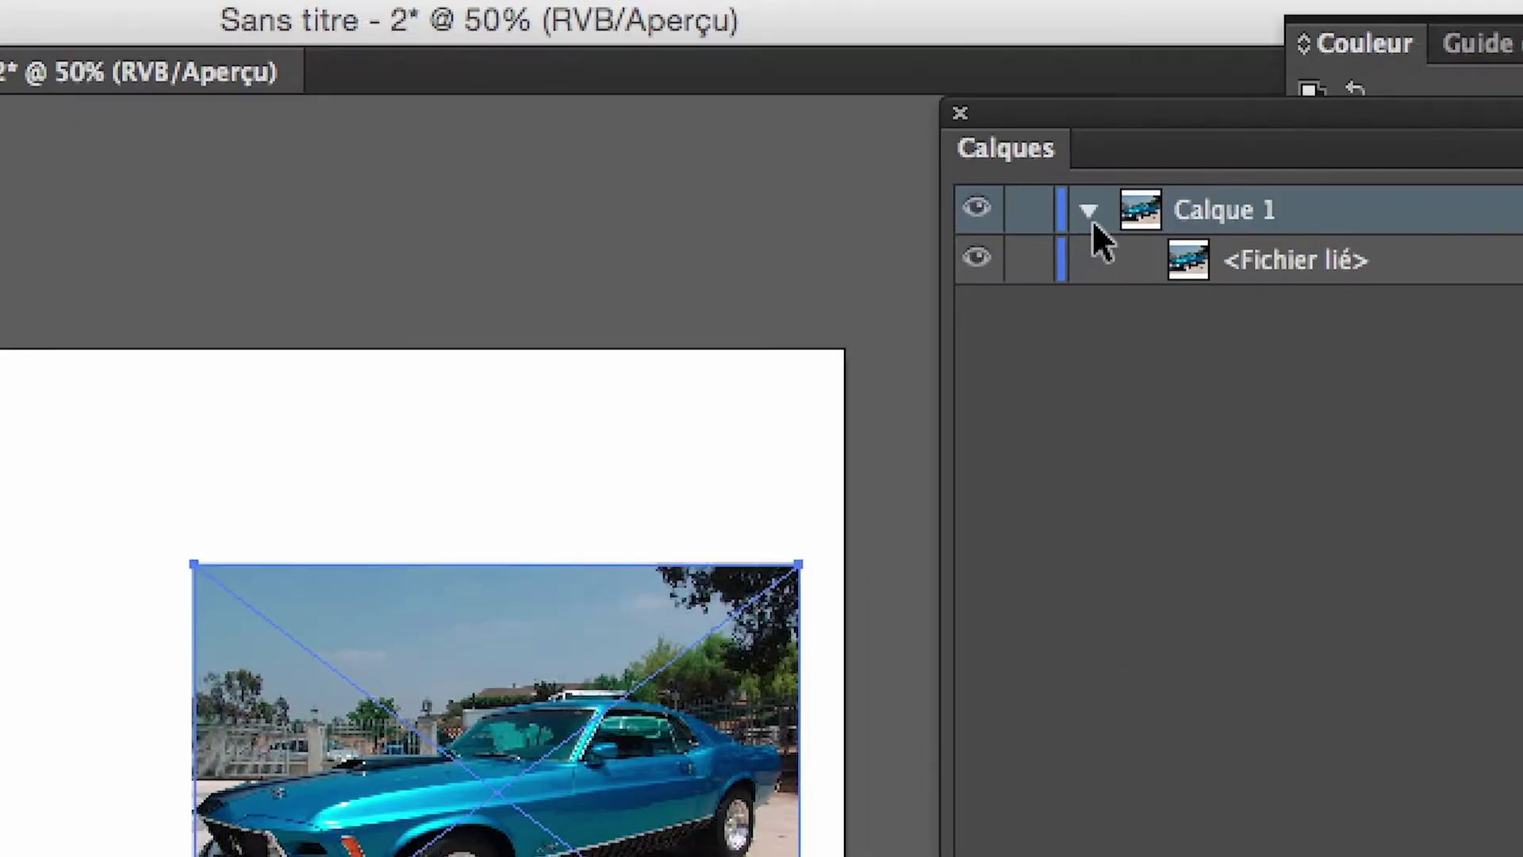
{"action": "left_click", "coordinate": [1030, 259]}
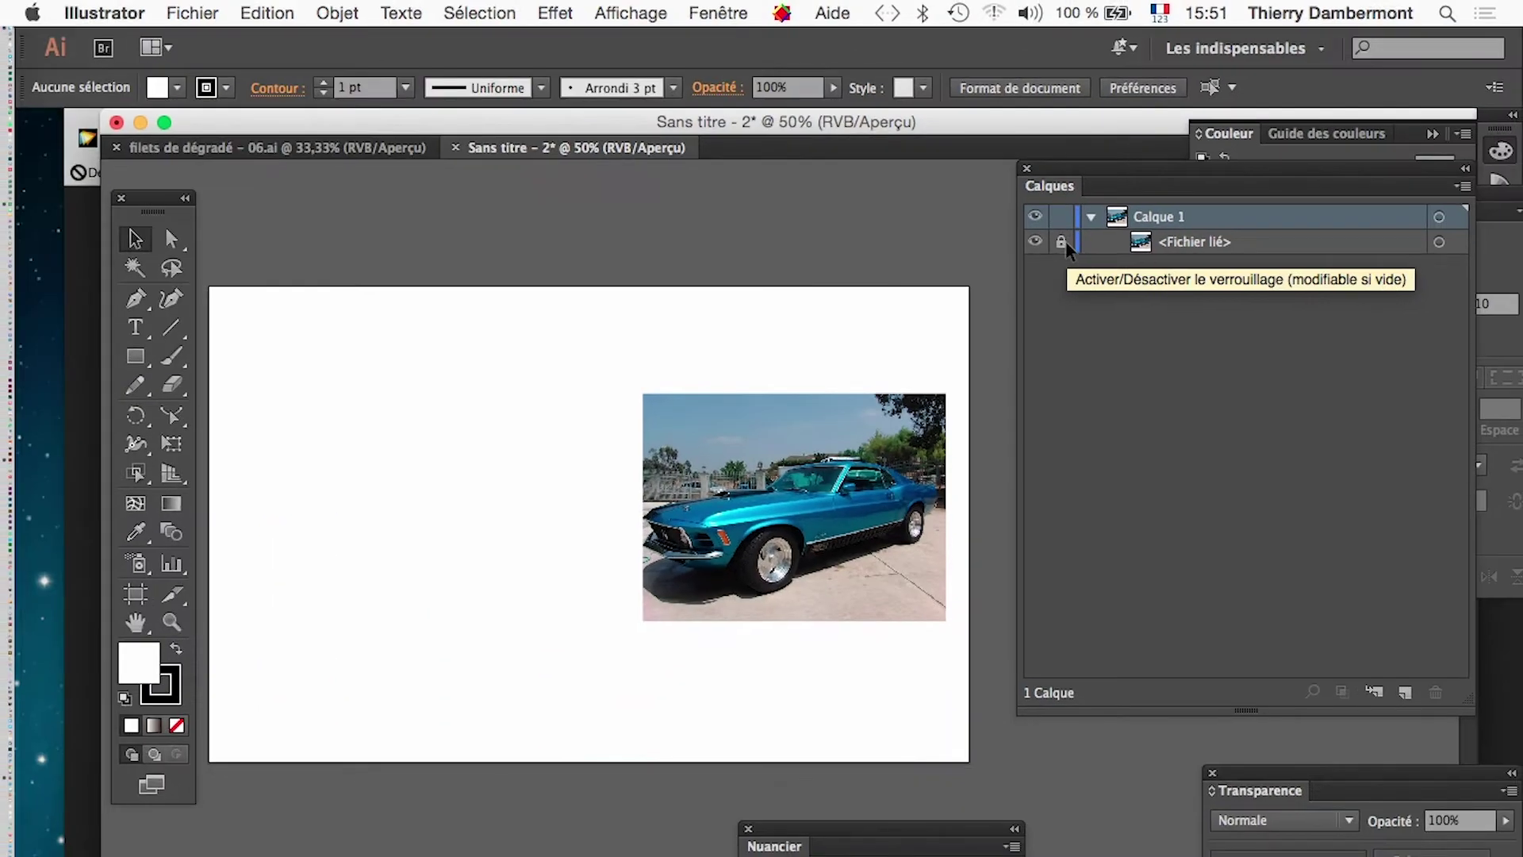
{"action": "left_click", "coordinate": [1063, 243]}
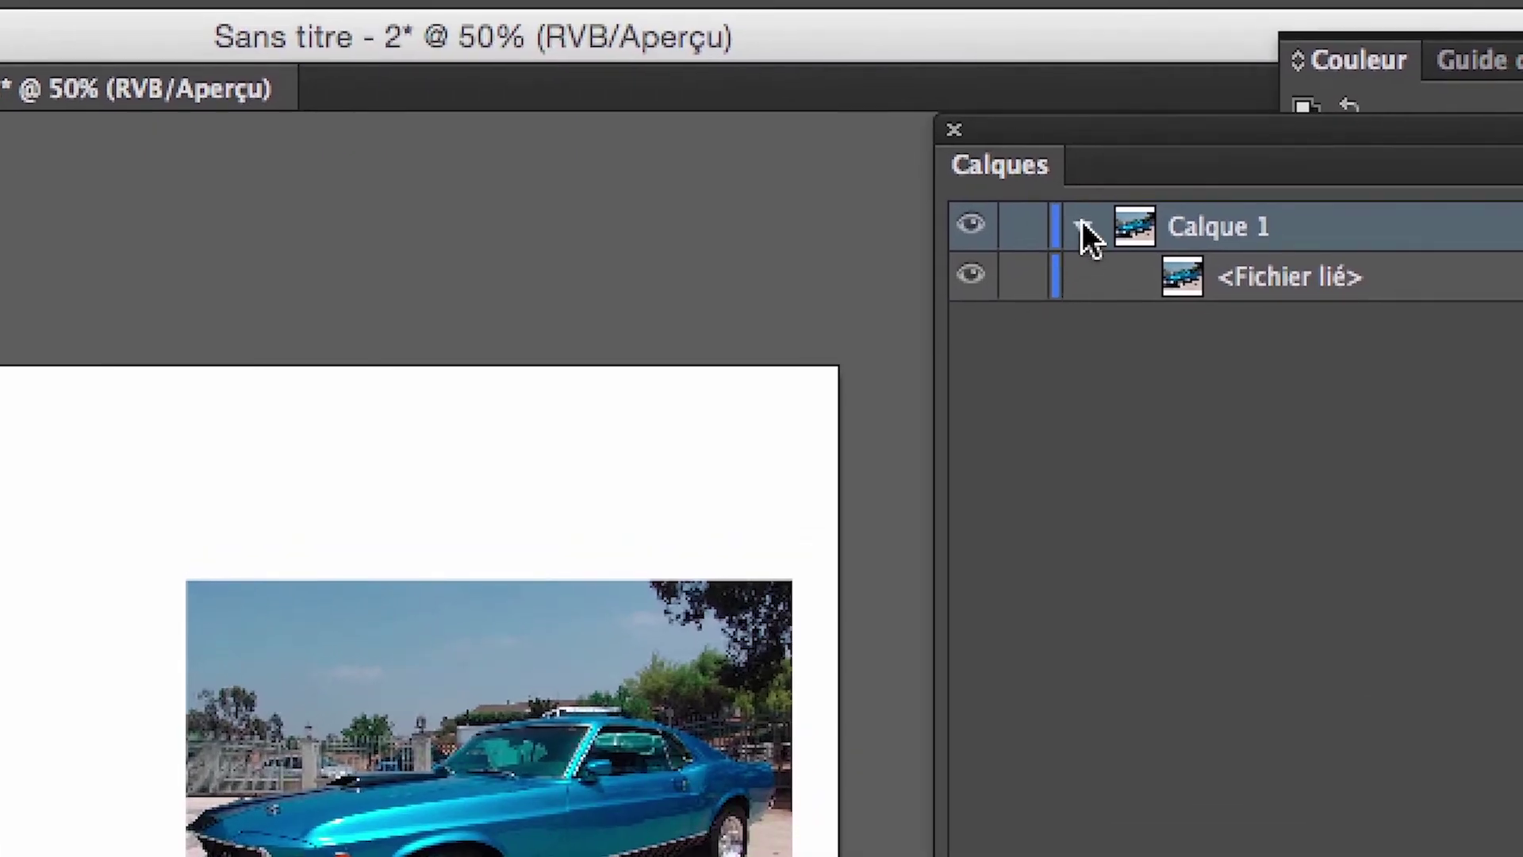
{"action": "left_click", "coordinate": [1024, 276]}
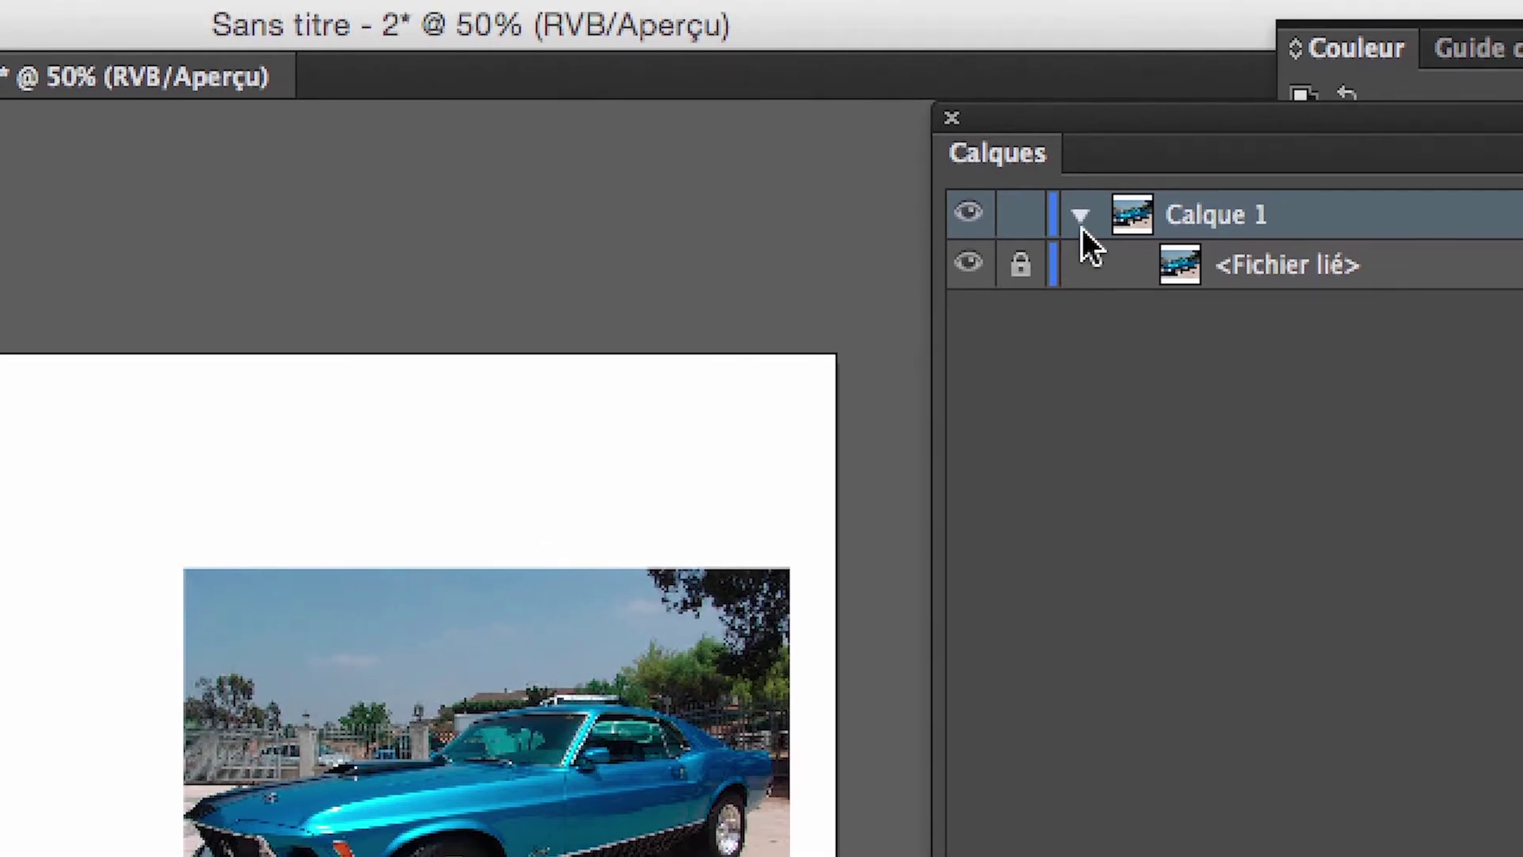
{"action": "left_click", "coordinate": [1084, 226]}
{"action": "left_click_drag", "start_coordinate": [1323, 226], "coordinate": [1436, 765]}
{"action": "left_click_drag", "start_coordinate": [1212, 412], "coordinate": [1474, 818]}
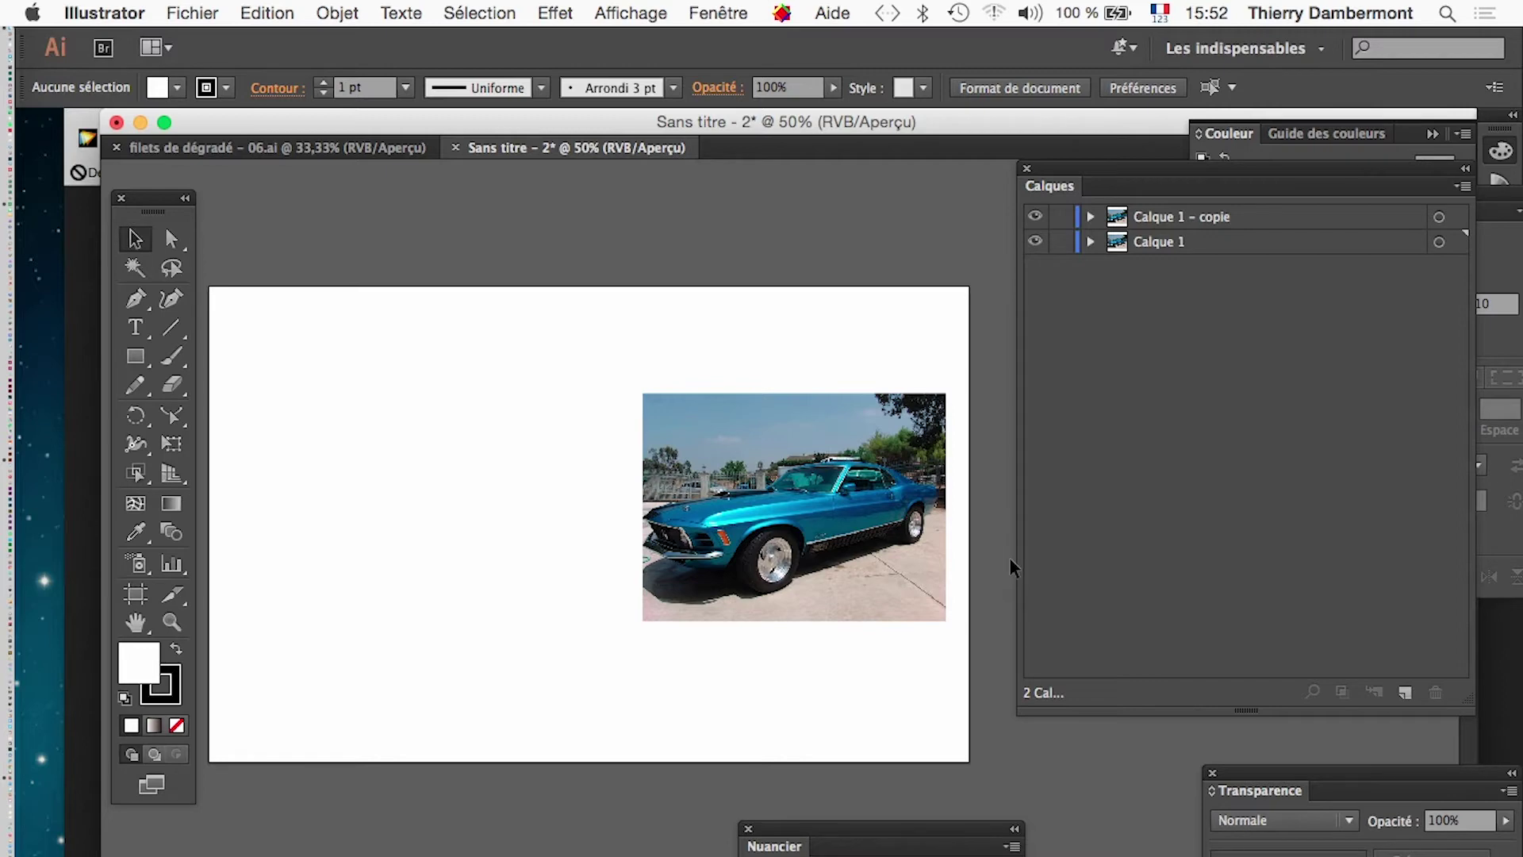
Enlarge the layer thumbnails by setting the Layers panel row size to a larger custom value (Autre)
{"action": "left_click", "coordinate": [1472, 185]}
{"action": "left_click", "coordinate": [1366, 754]}
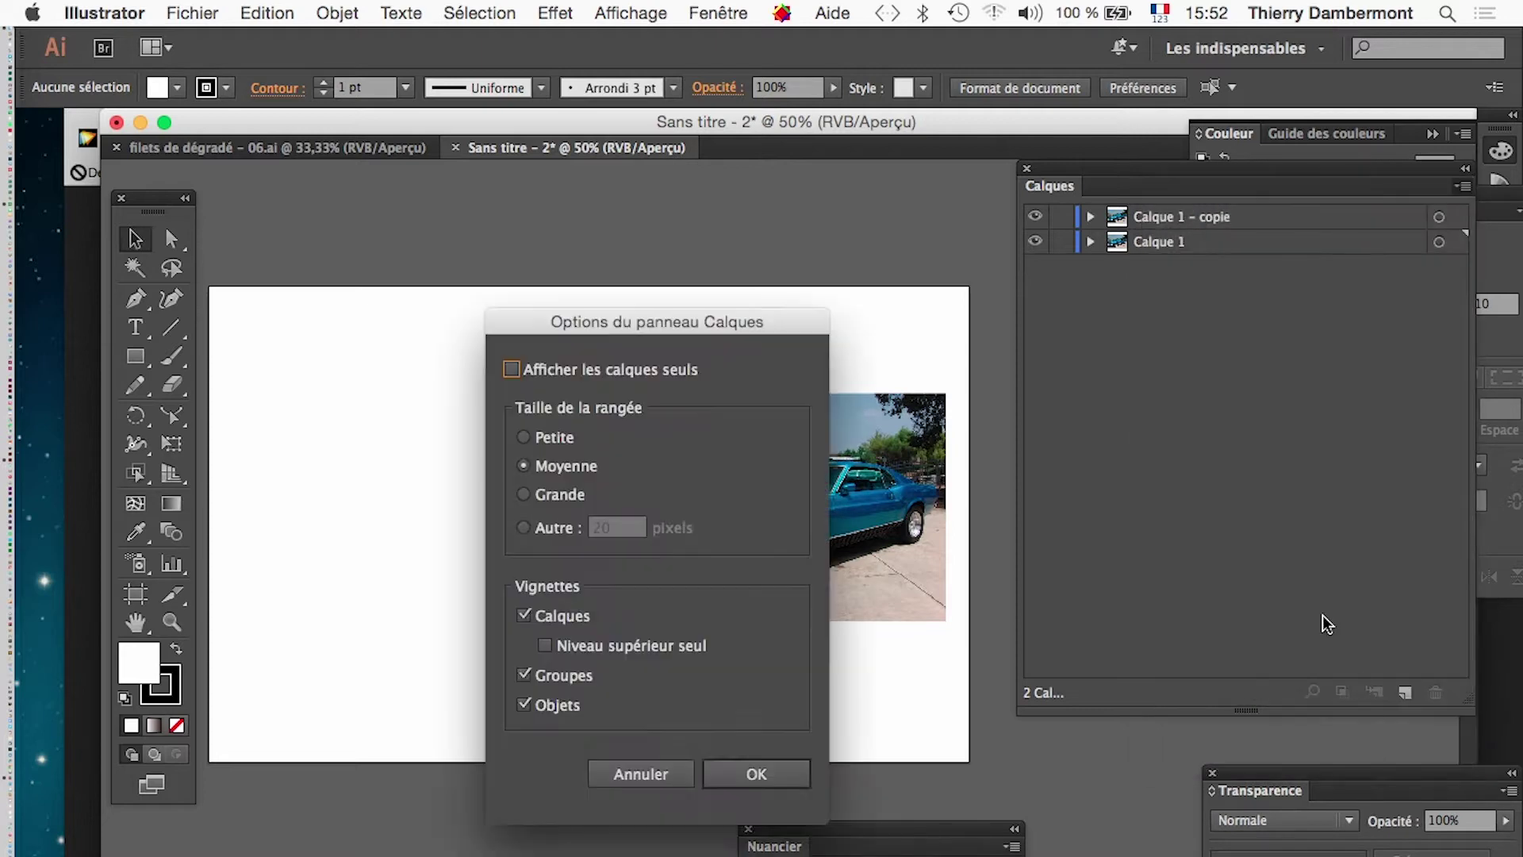
{"action": "left_click", "coordinate": [533, 527]}
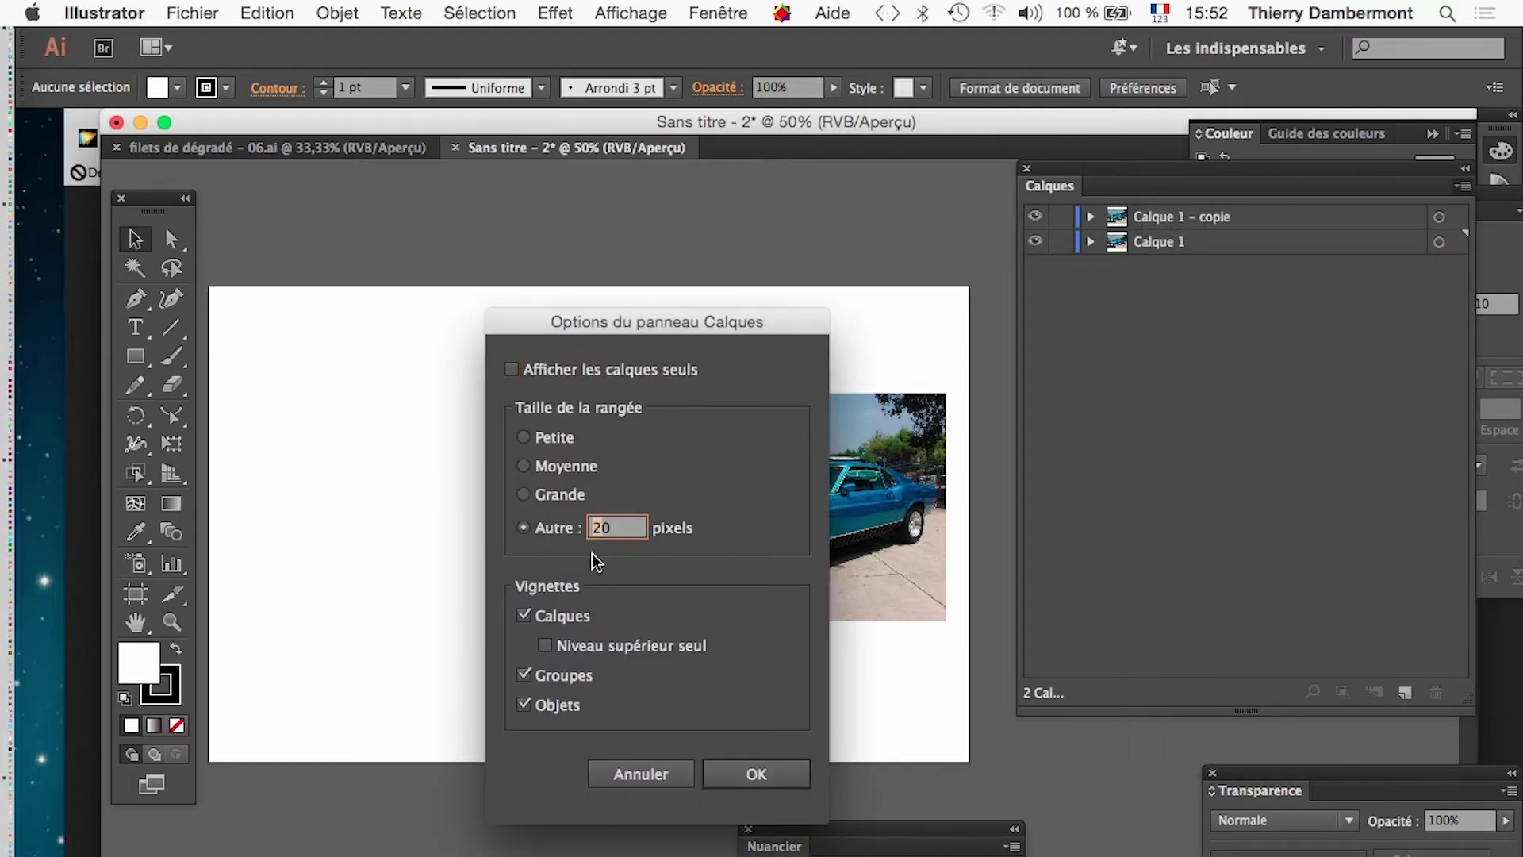
{"action": "left_click", "coordinate": [803, 772]}
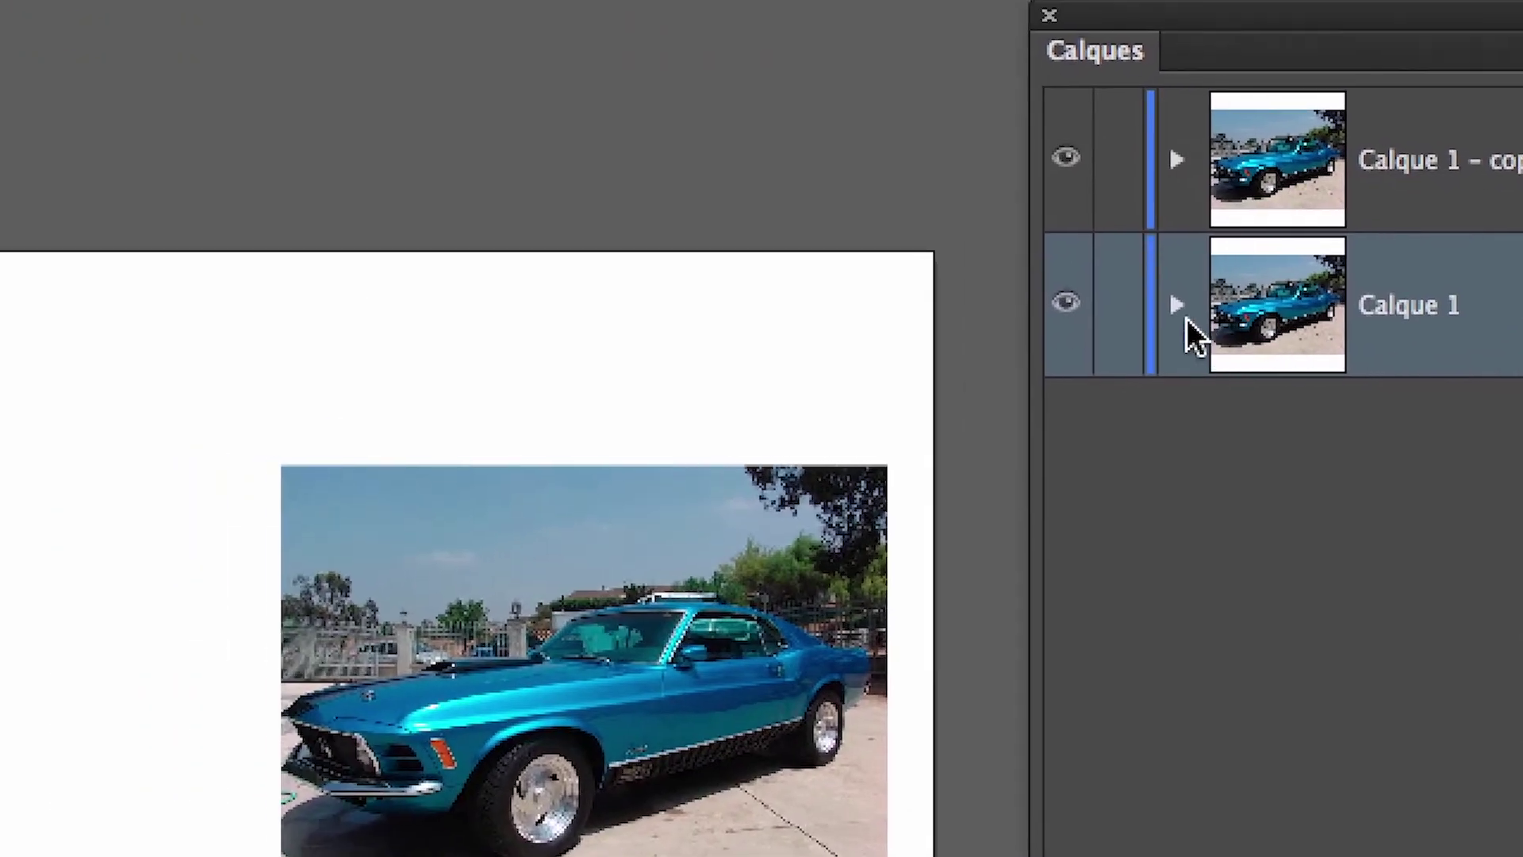
Examine the contents of Calque 1 and its copy, then collapse both layers
{"action": "left_click", "coordinate": [1184, 314]}
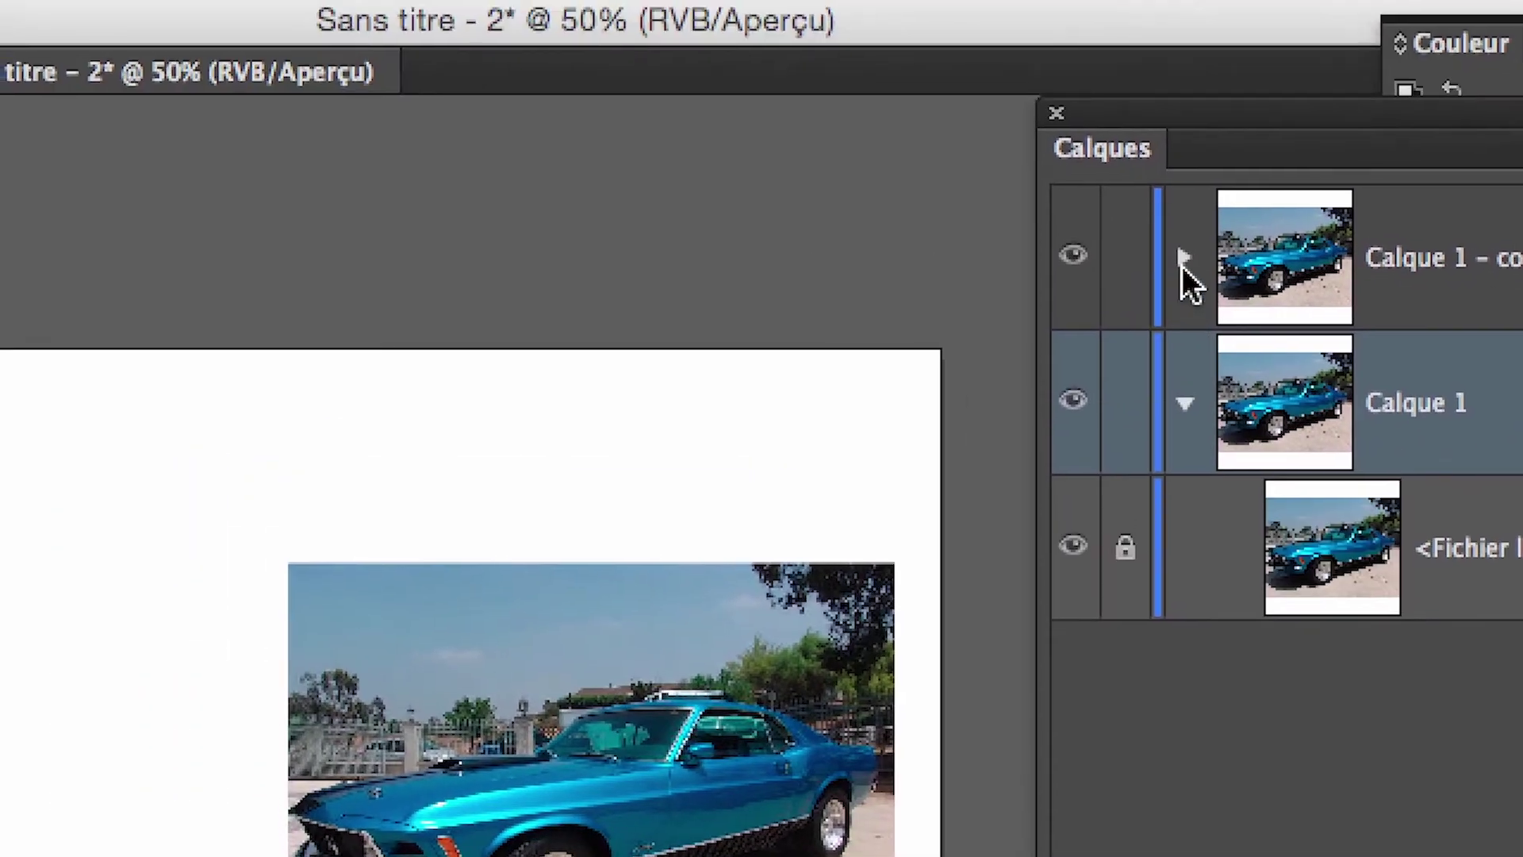
{"action": "left_click", "coordinate": [1176, 165]}
{"action": "left_click", "coordinate": [1183, 262]}
{"action": "left_click", "coordinate": [1185, 396]}
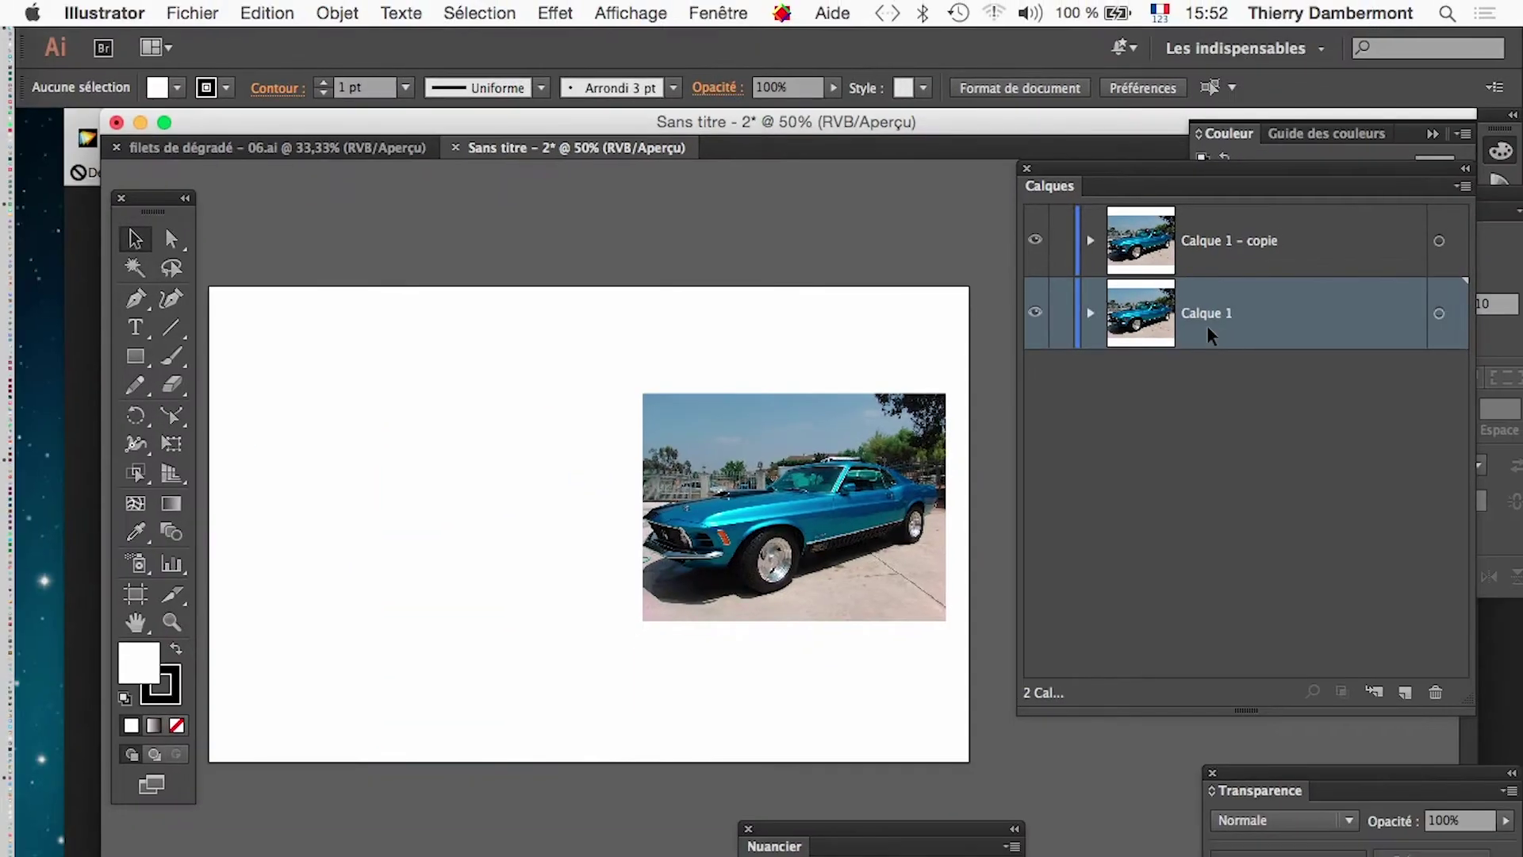
Select the linked image in "Calque 1 - copie" and move it to the left half of the artboard, close beside the original
{"action": "left_click", "coordinate": [1211, 251]}
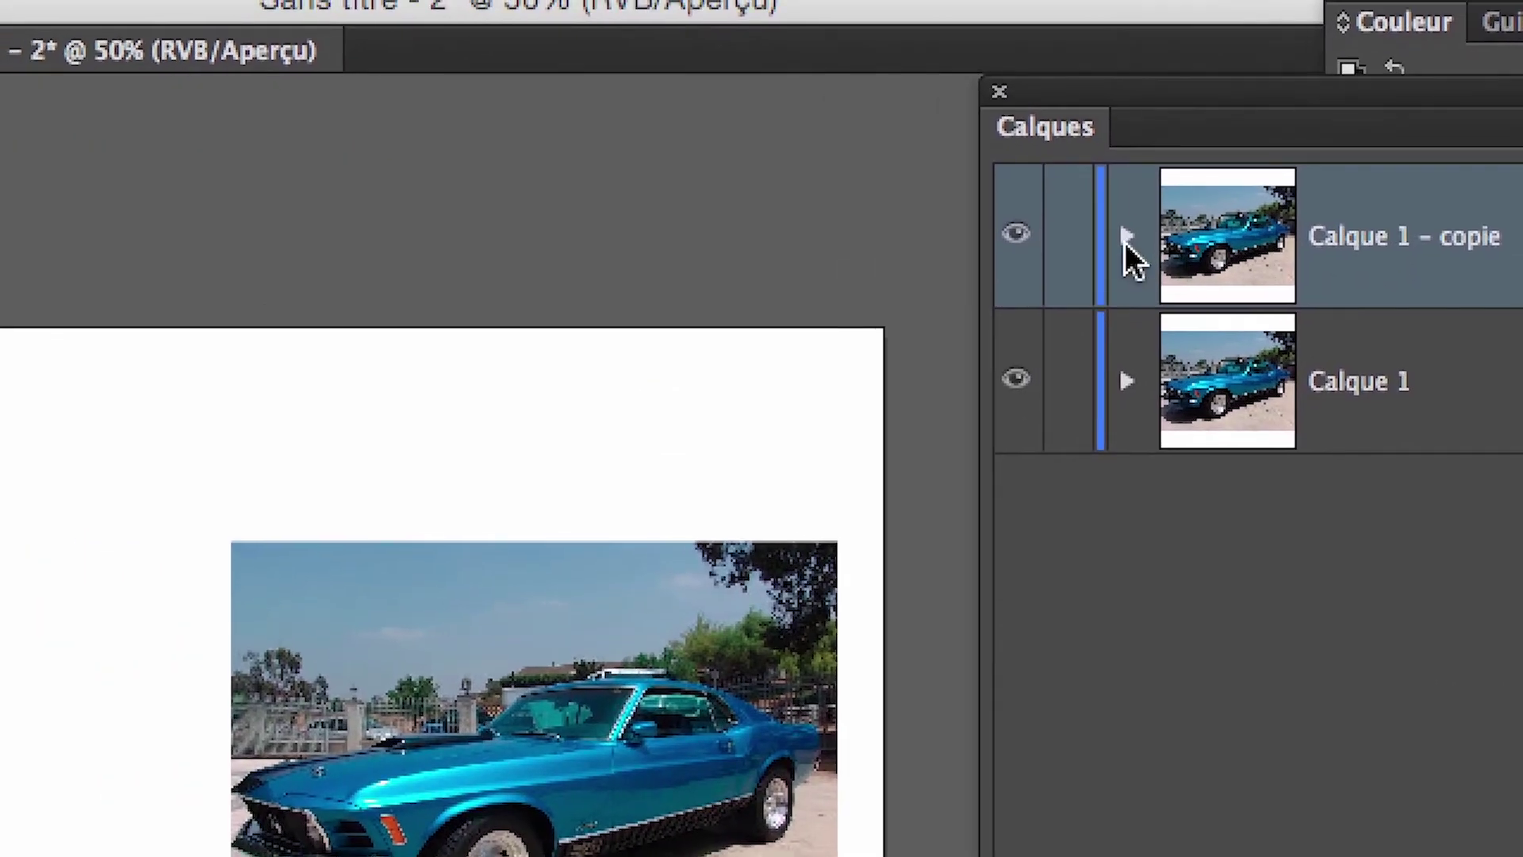
{"action": "left_click", "coordinate": [1126, 238]}
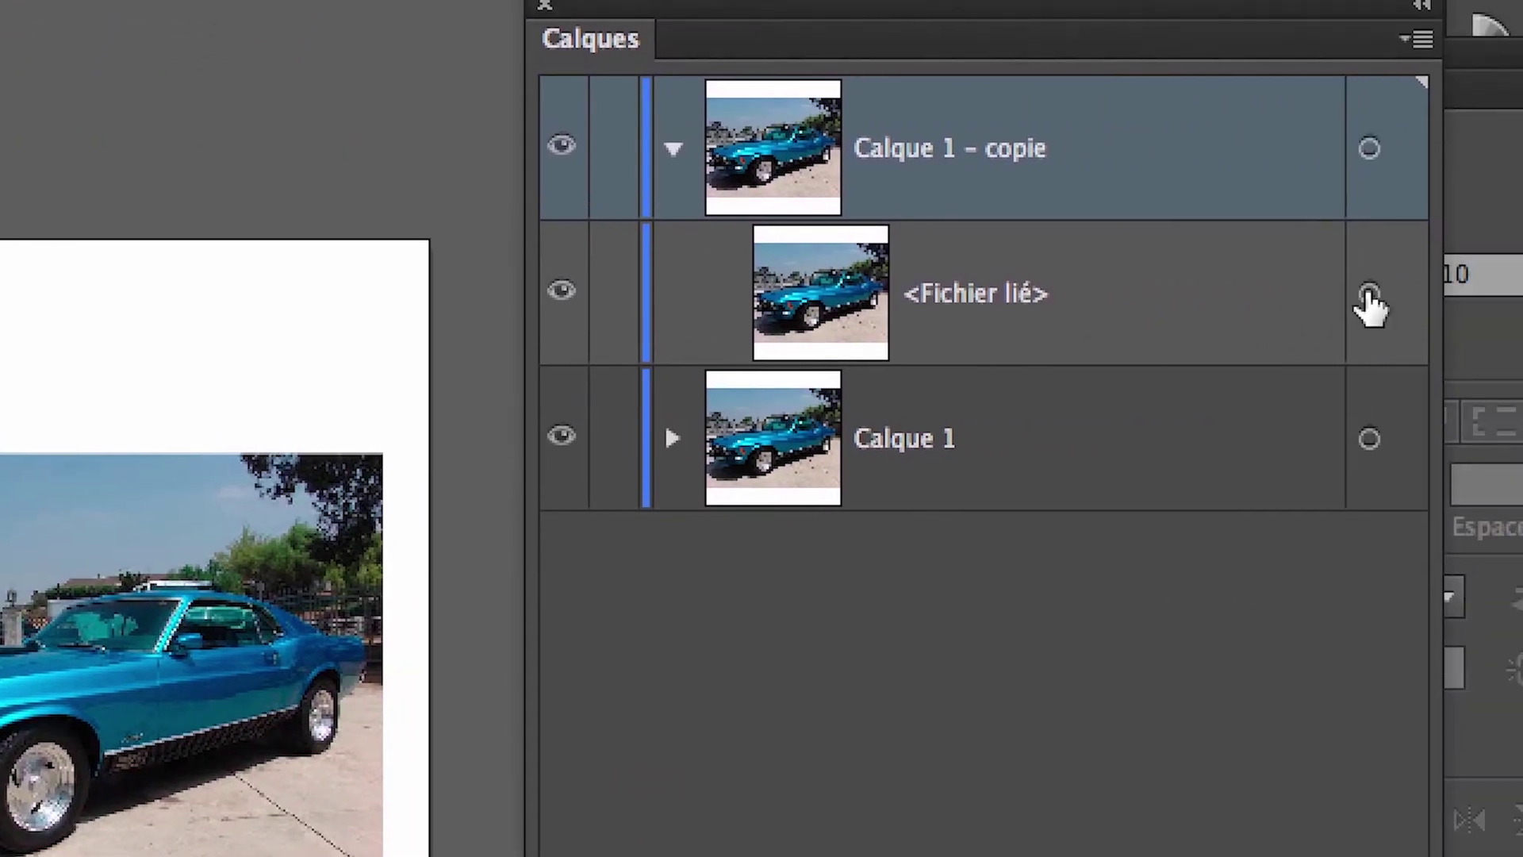
{"action": "left_click", "coordinate": [1367, 280]}
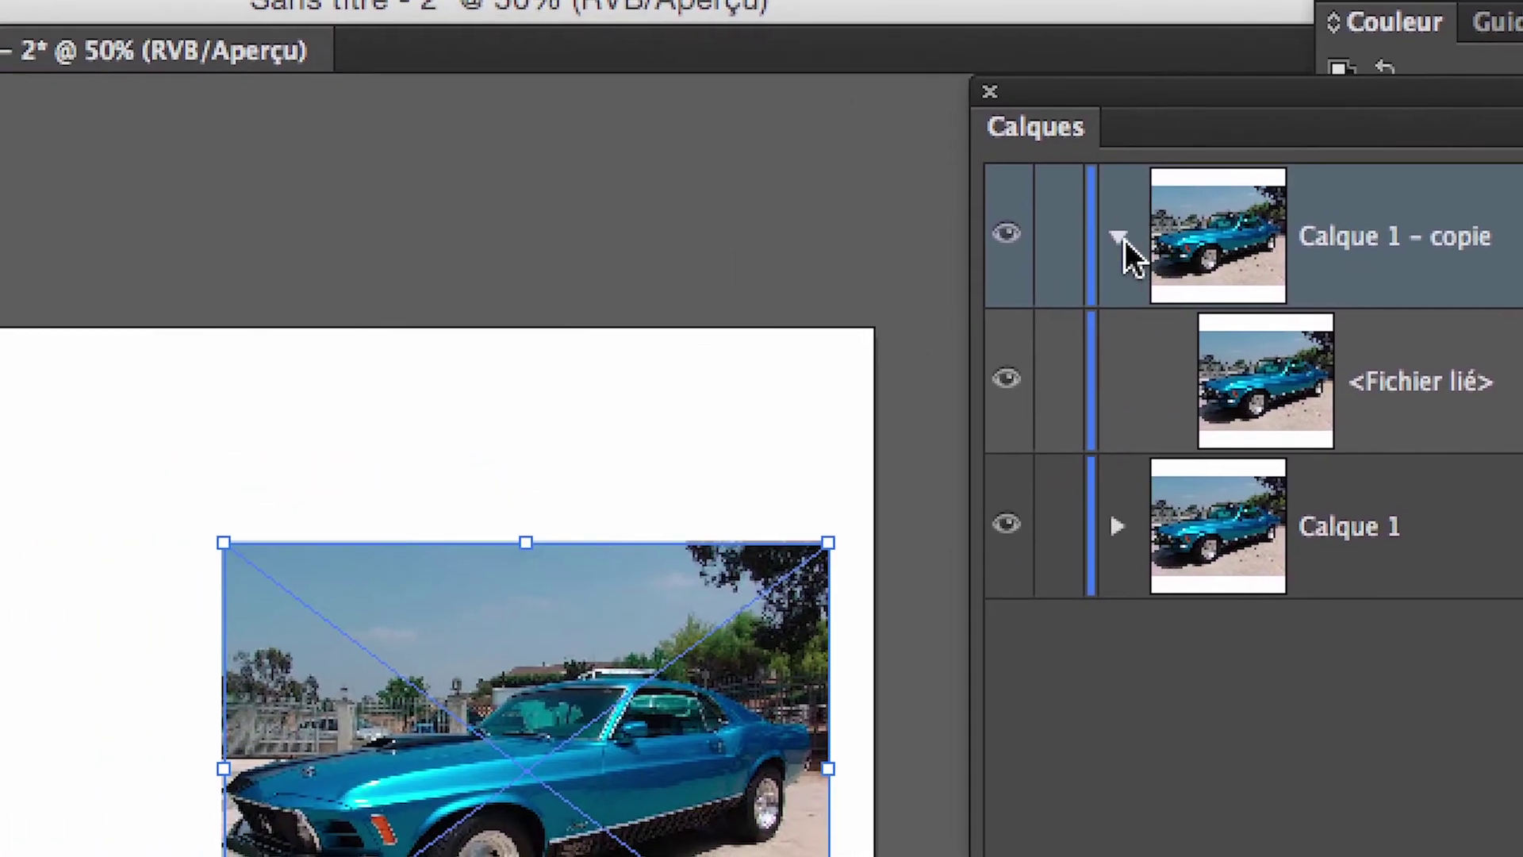
{"action": "left_click", "coordinate": [1118, 238]}
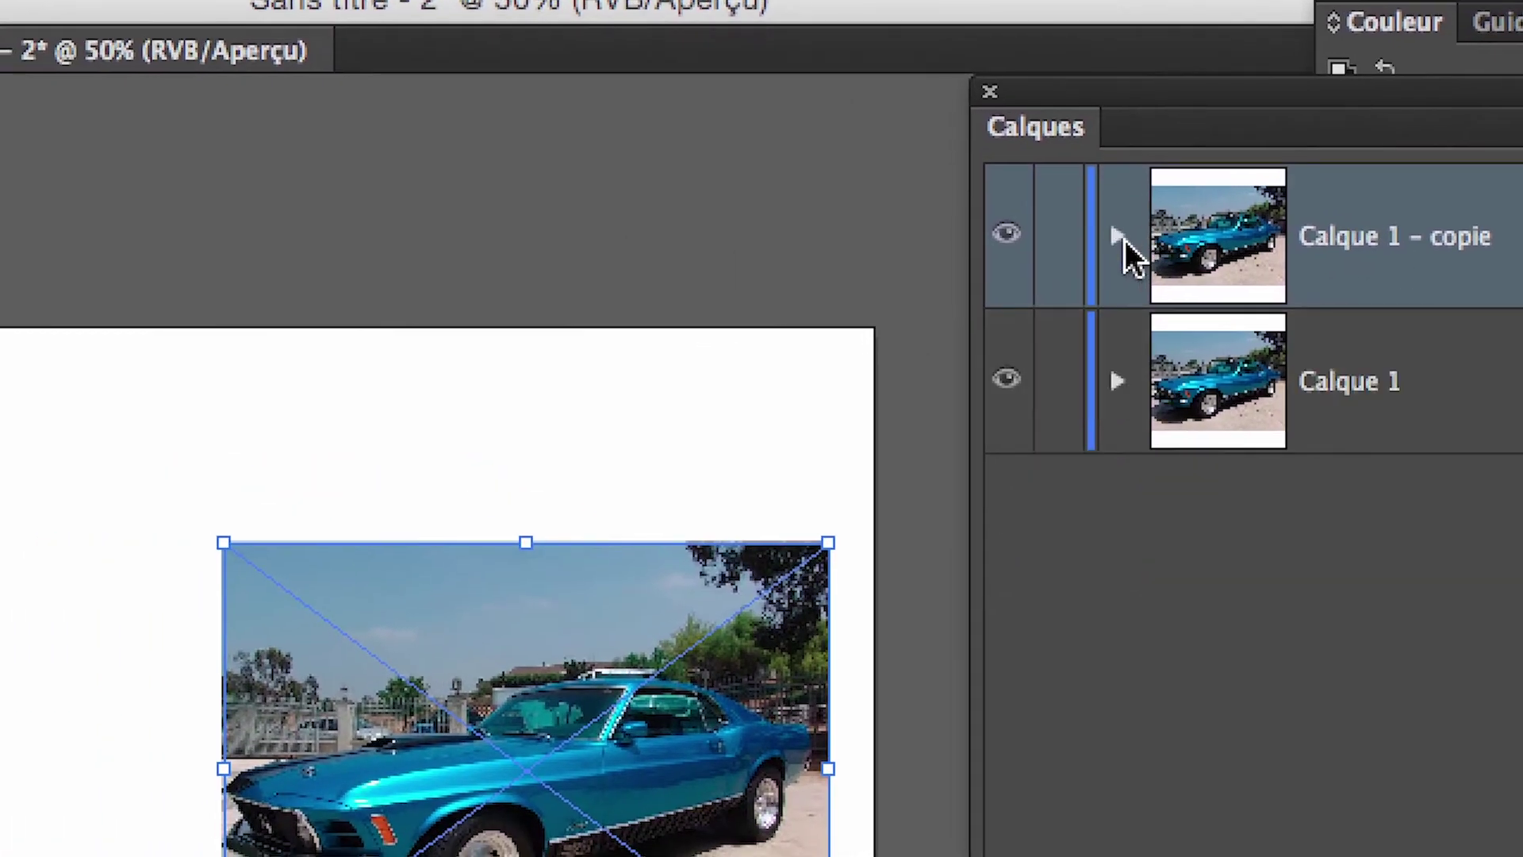
{"action": "left_click", "coordinate": [1118, 238]}
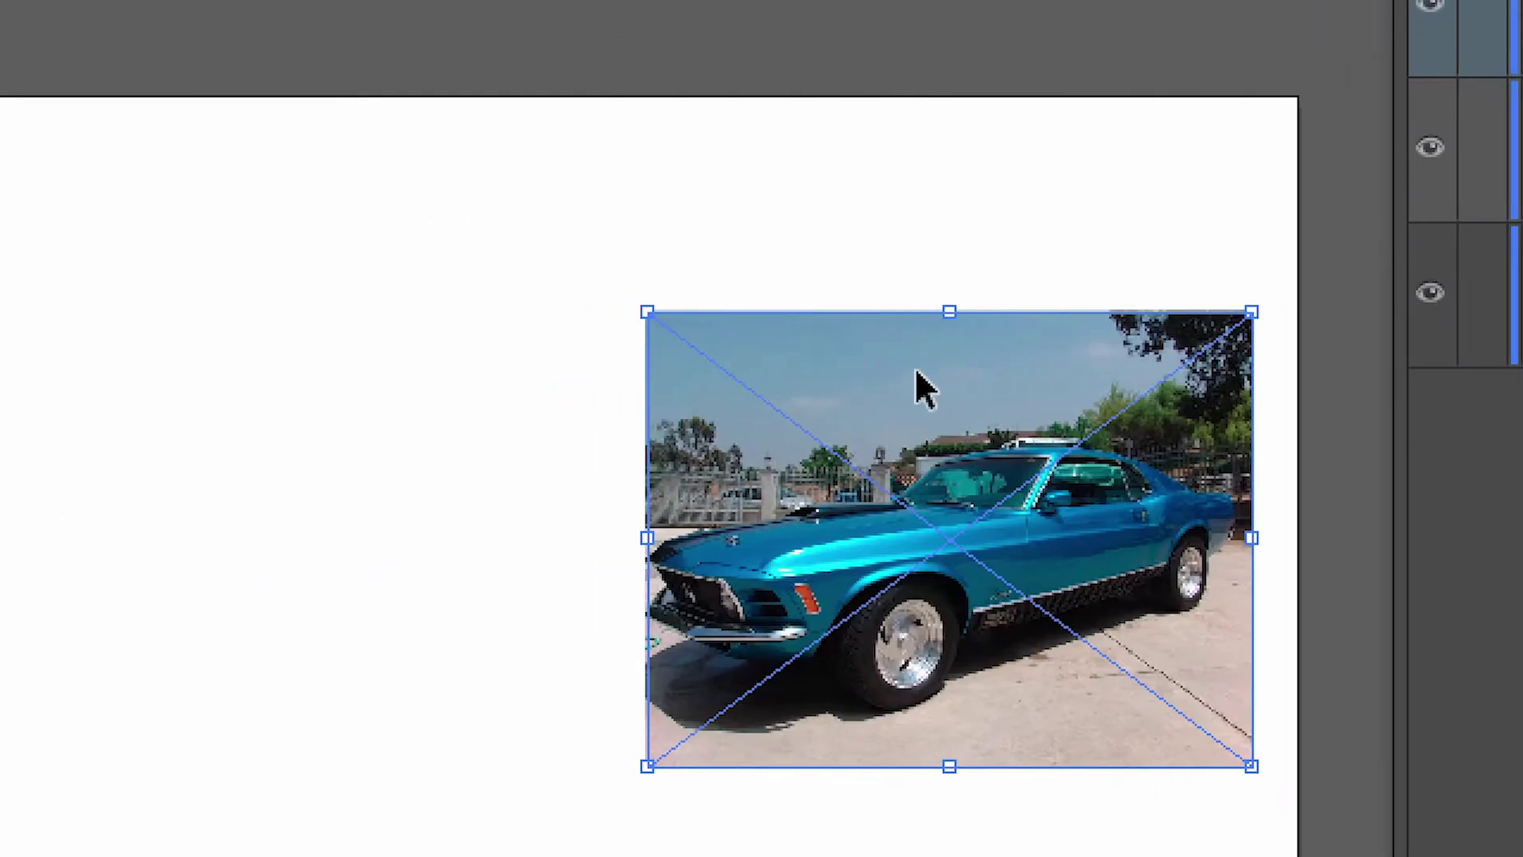
{"action": "left_click_drag", "start_coordinate": [918, 384], "coordinate": [595, 365]}
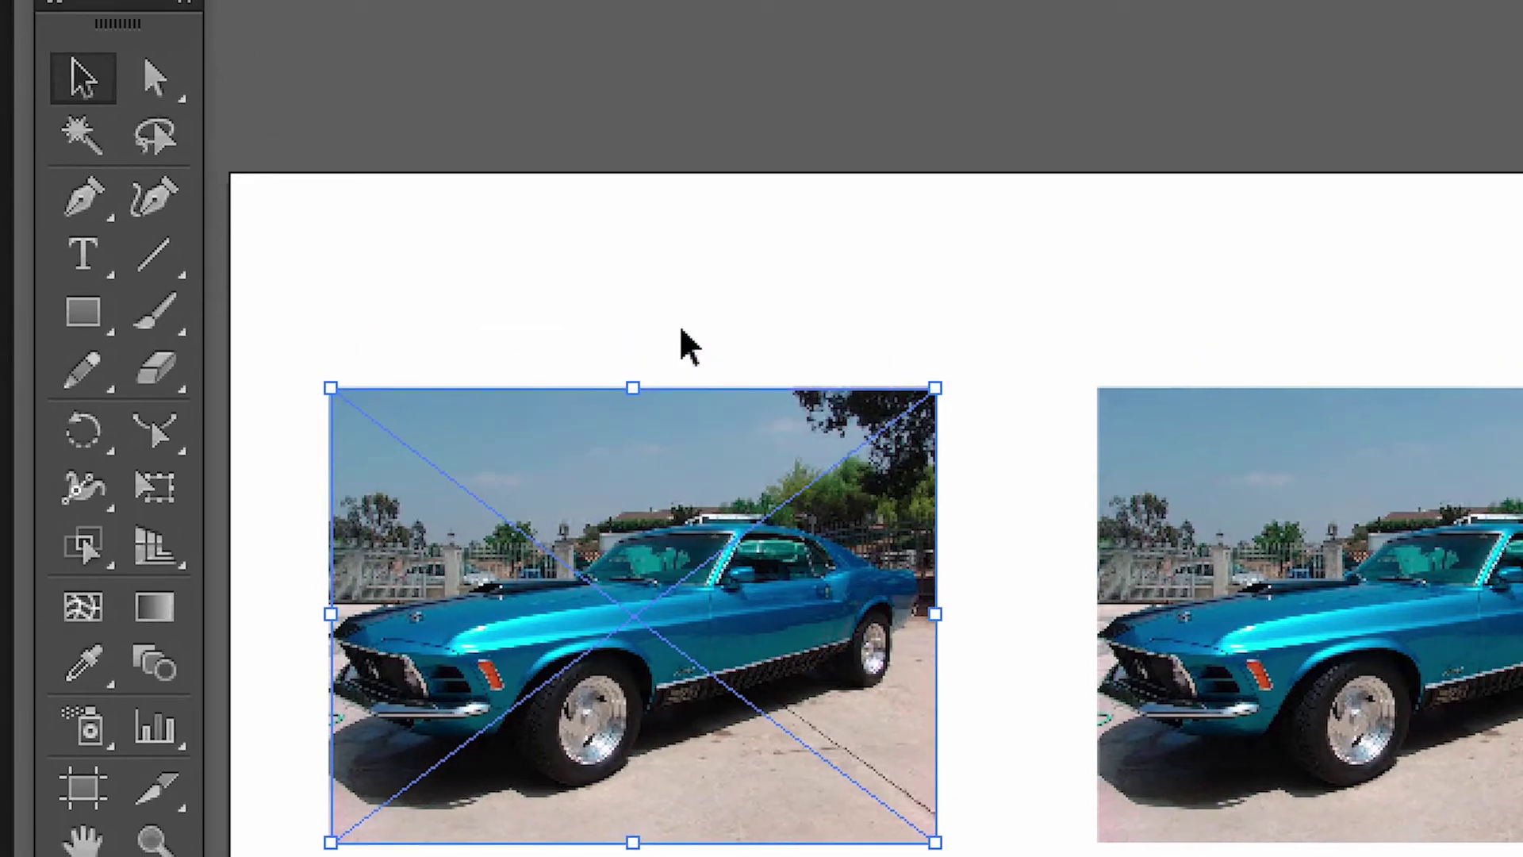
{"action": "left_click", "coordinate": [722, 250]}
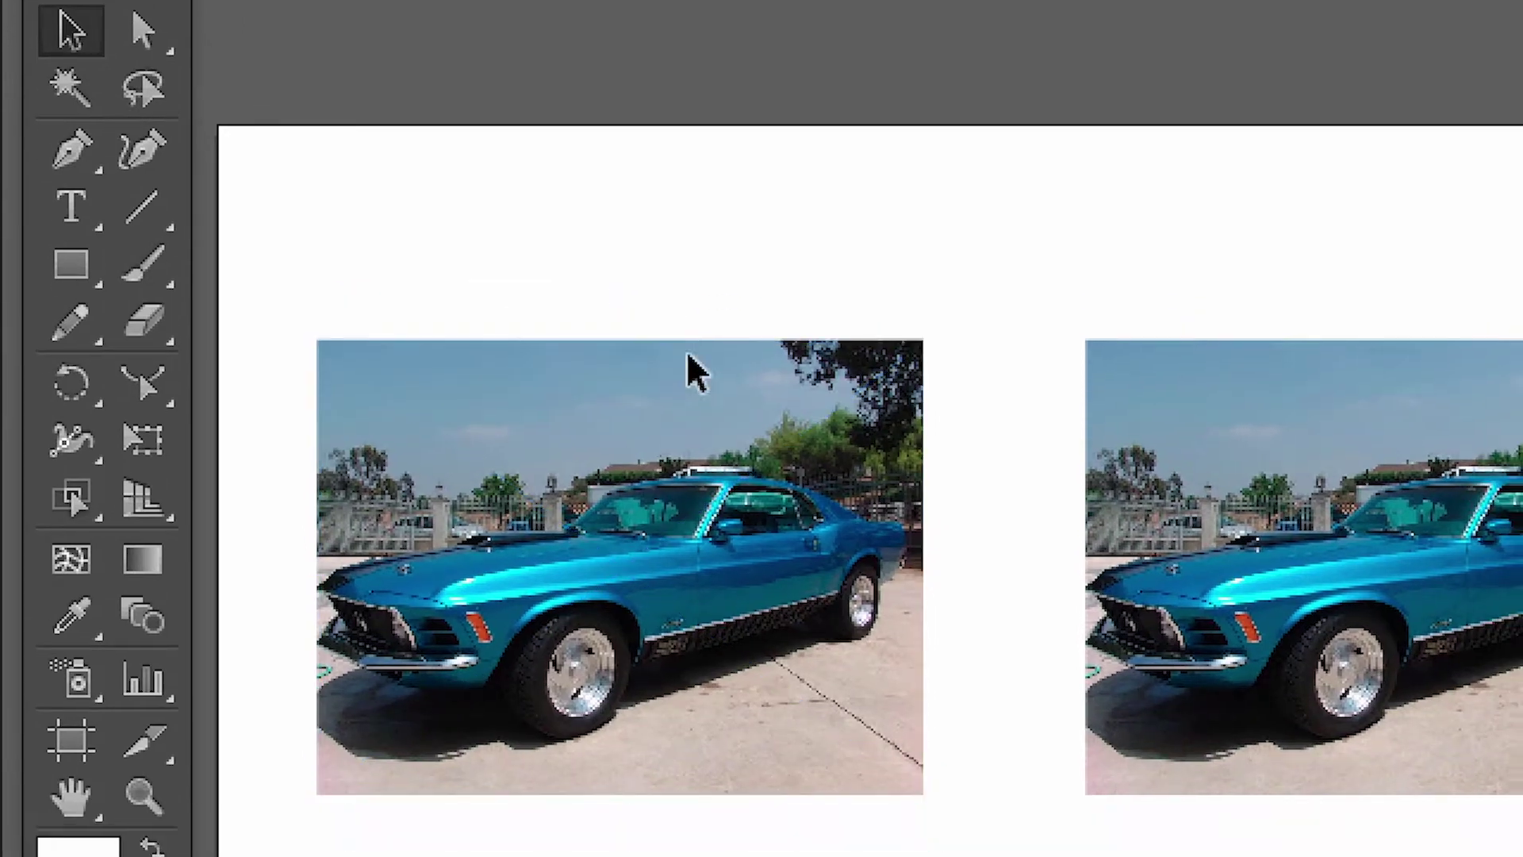
{"action": "left_click_drag", "start_coordinate": [718, 530], "coordinate": [819, 546]}
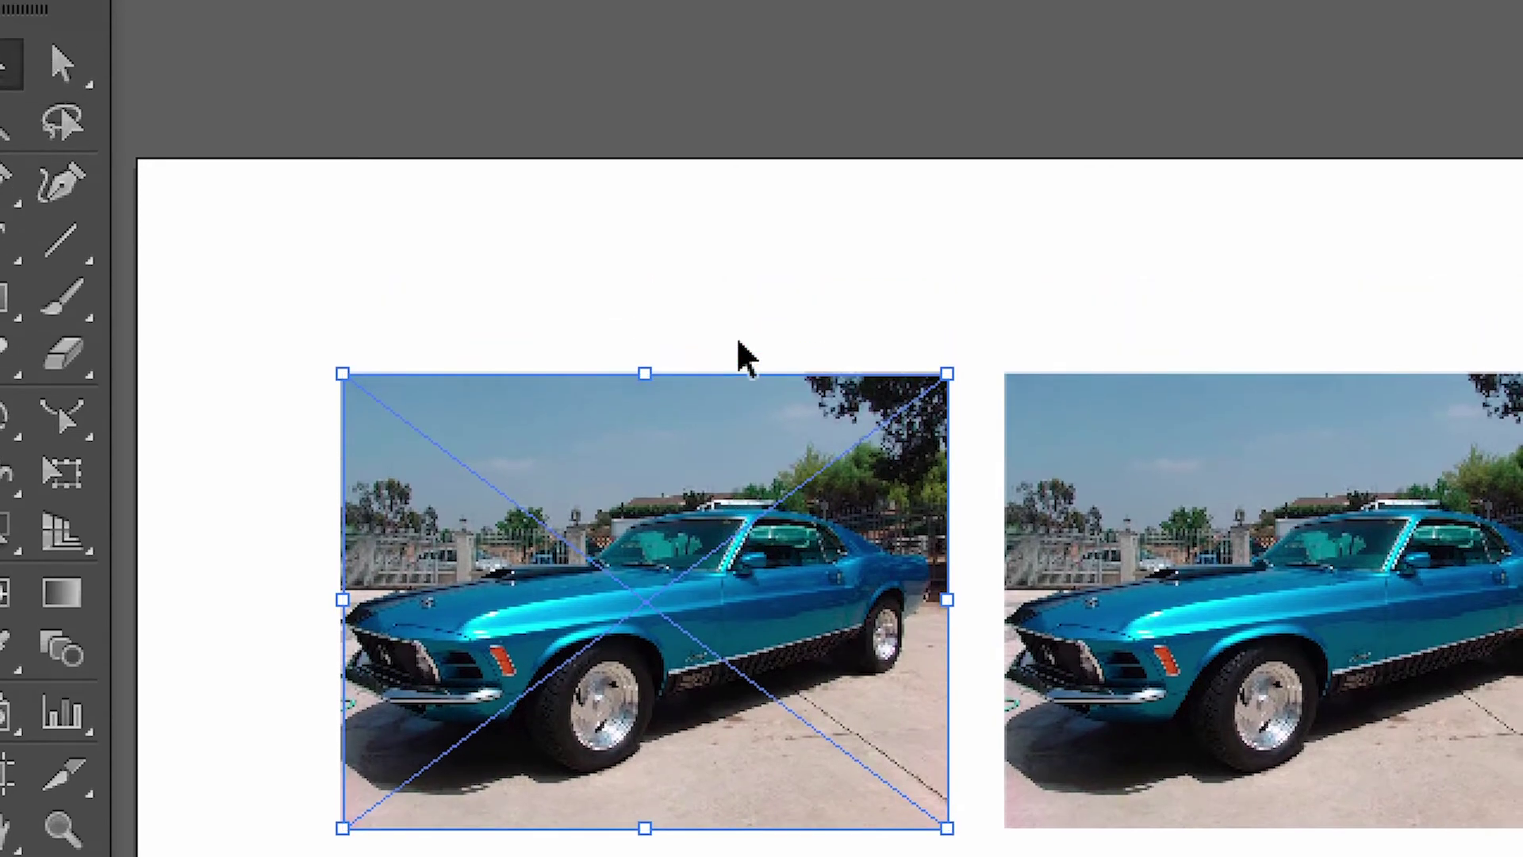
{"action": "left_click", "coordinate": [759, 238]}
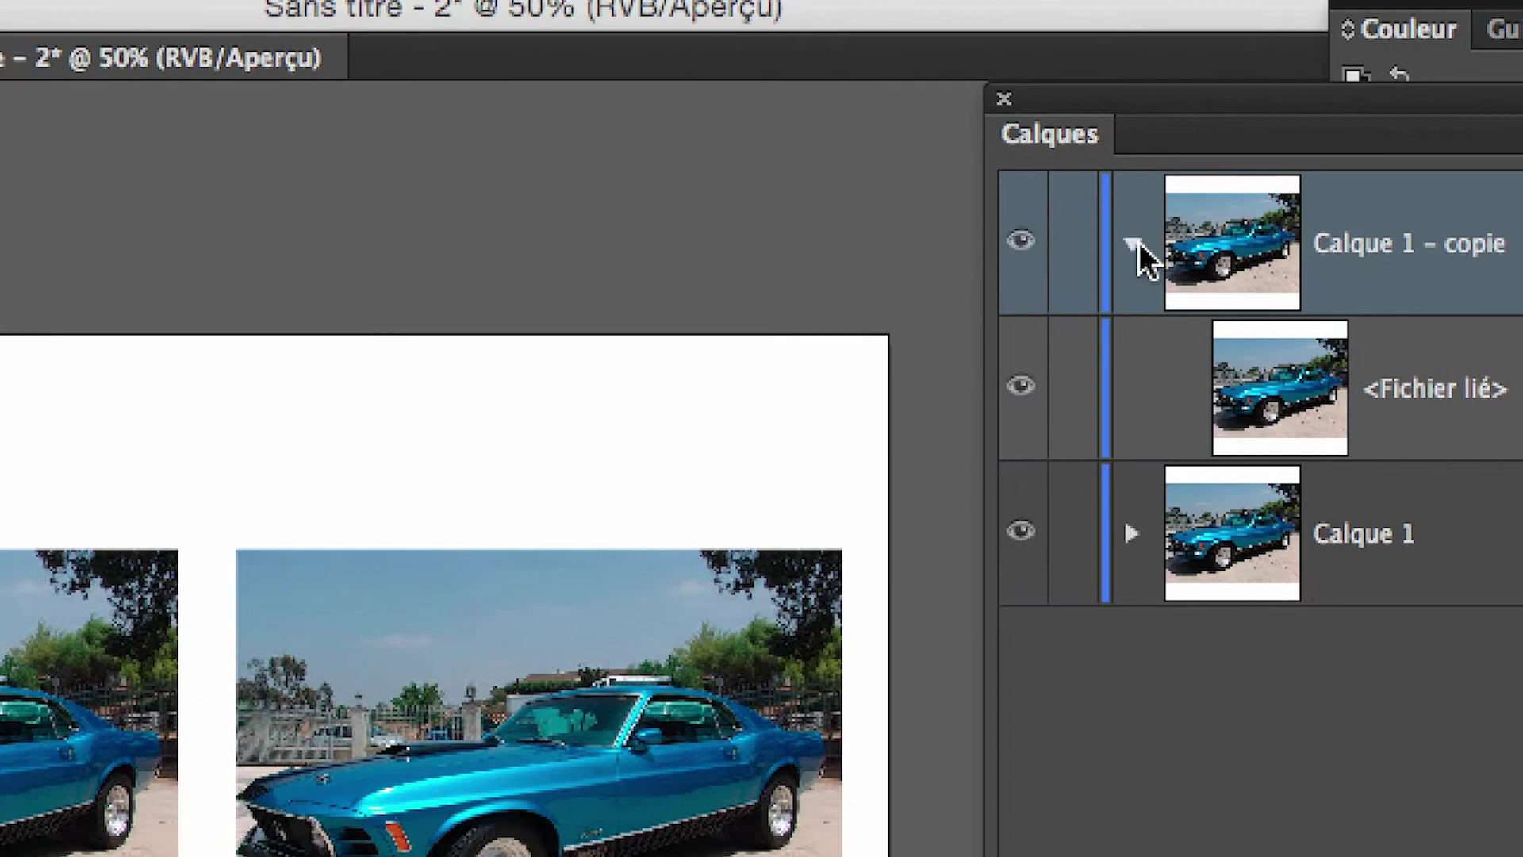
{"action": "left_click", "coordinate": [1133, 246]}
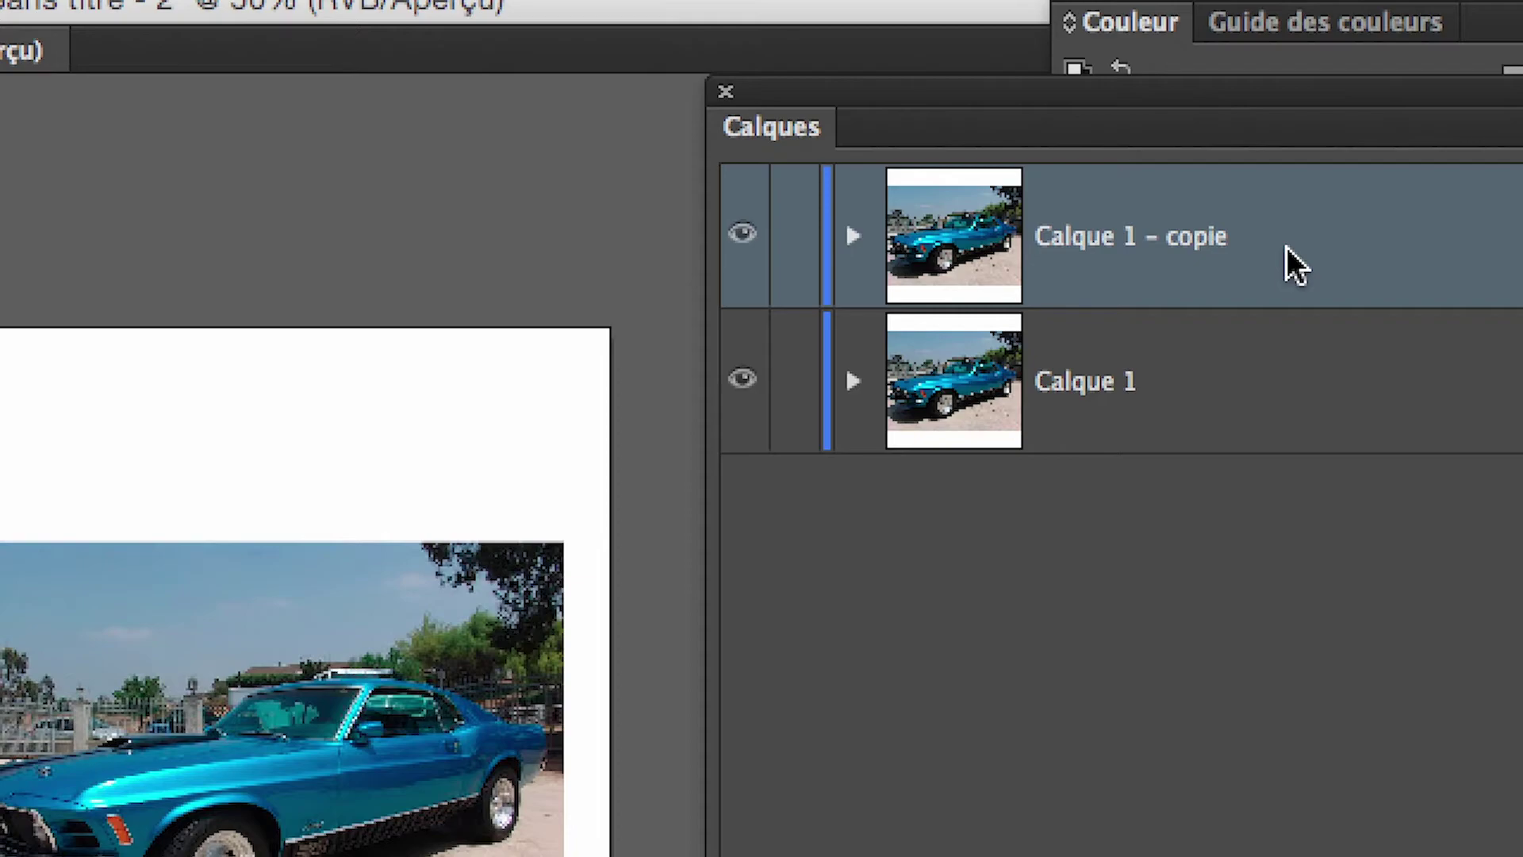
Turn "Calque 1 - copie" into a template layer (Modèle) with its images dimmed to 50%
{"action": "double_click", "coordinate": [1287, 246]}
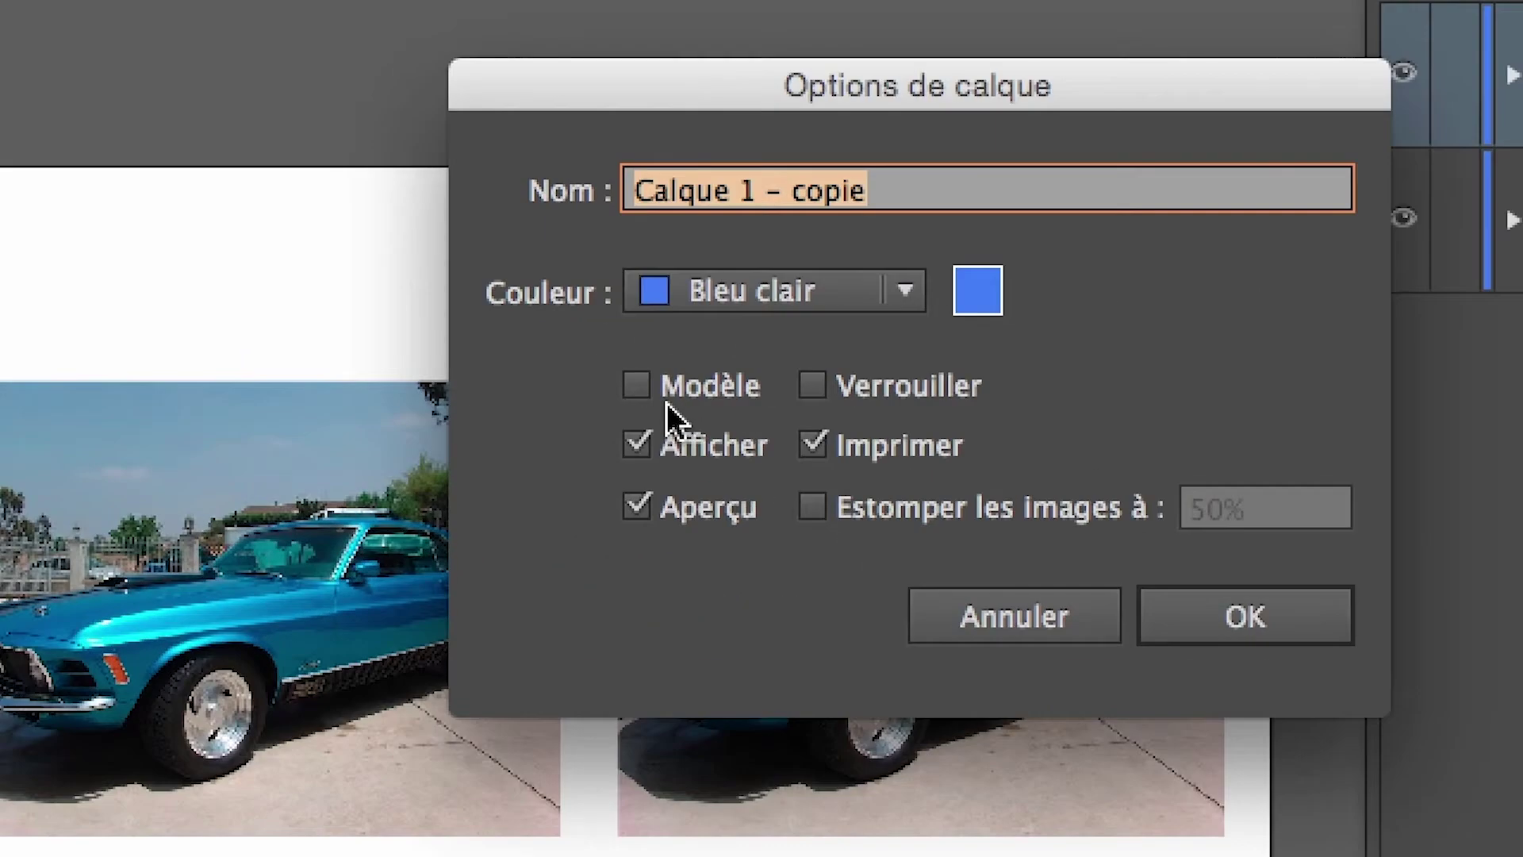
{"action": "left_click", "coordinate": [667, 403]}
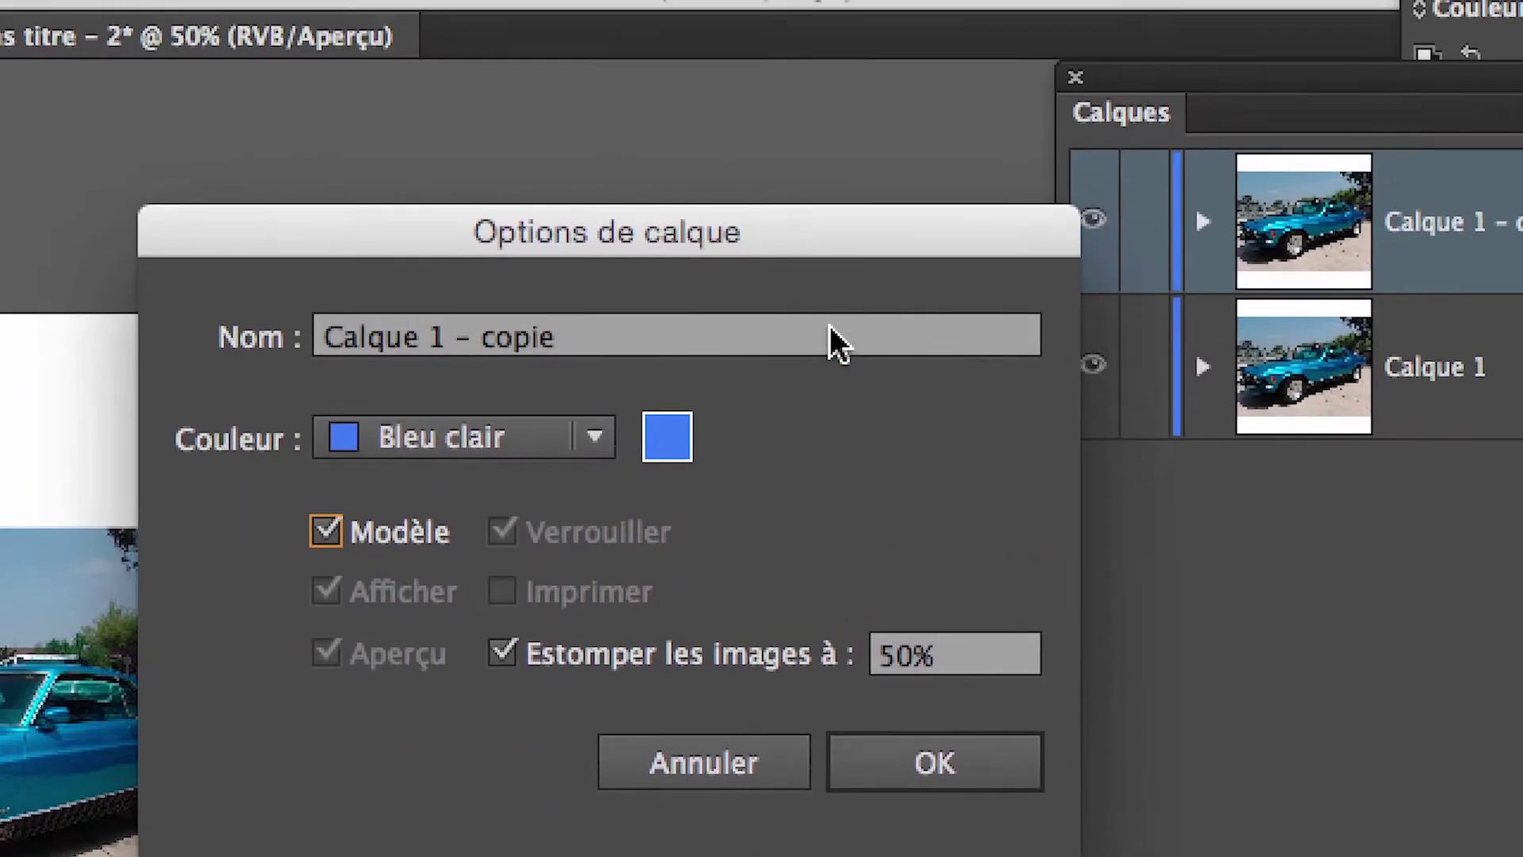
{"action": "left_click", "coordinate": [968, 774]}
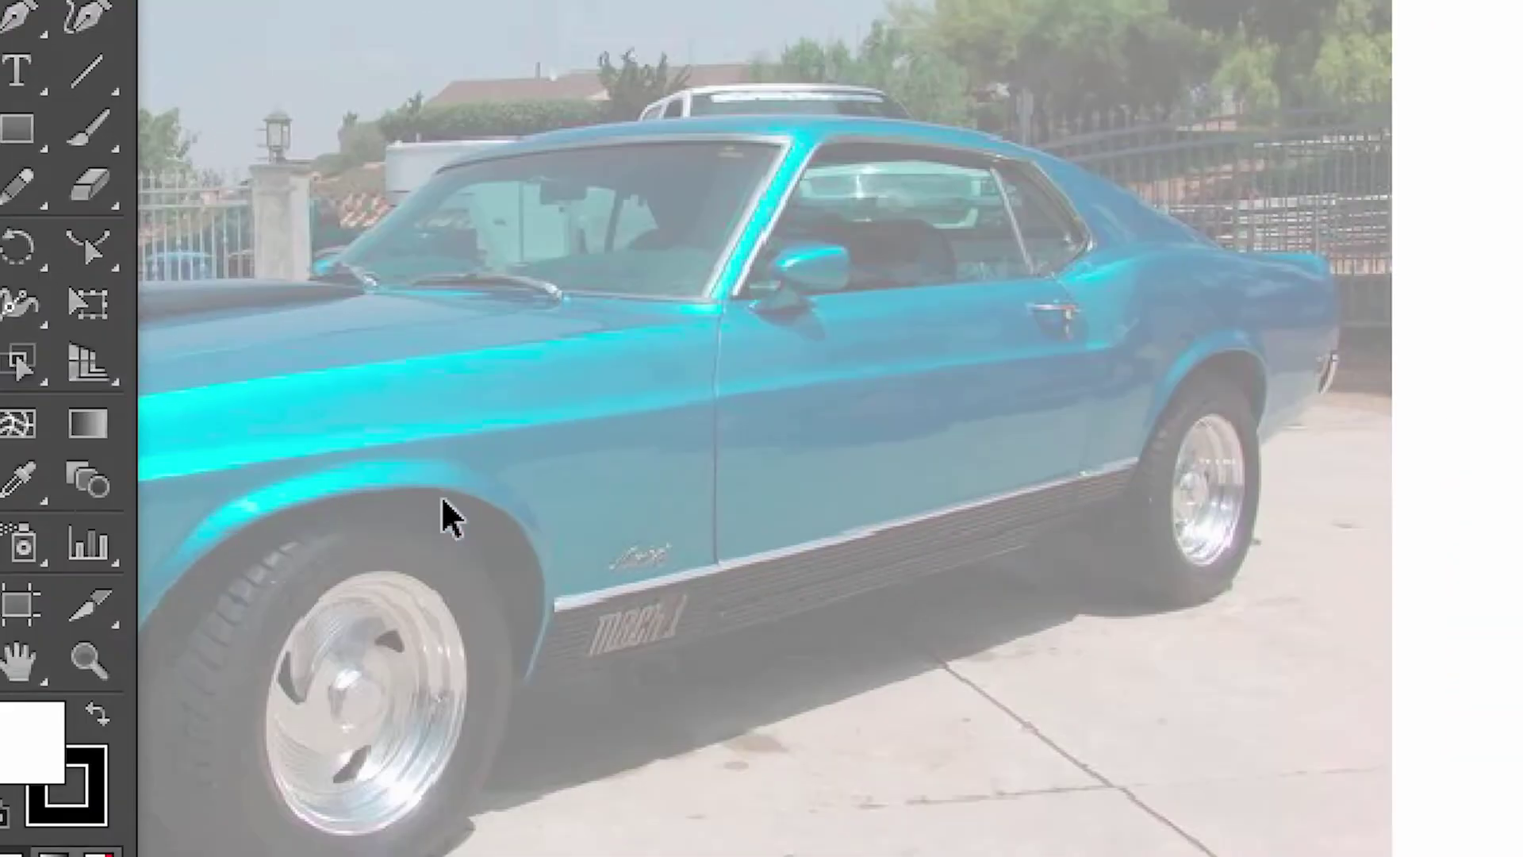
Frame the dimmed car at 200% zoom and move the Layers panel clear of it
{"action": "scroll", "coordinate": [251, 544], "scroll_direction": "down", "scroll_amount": 2}
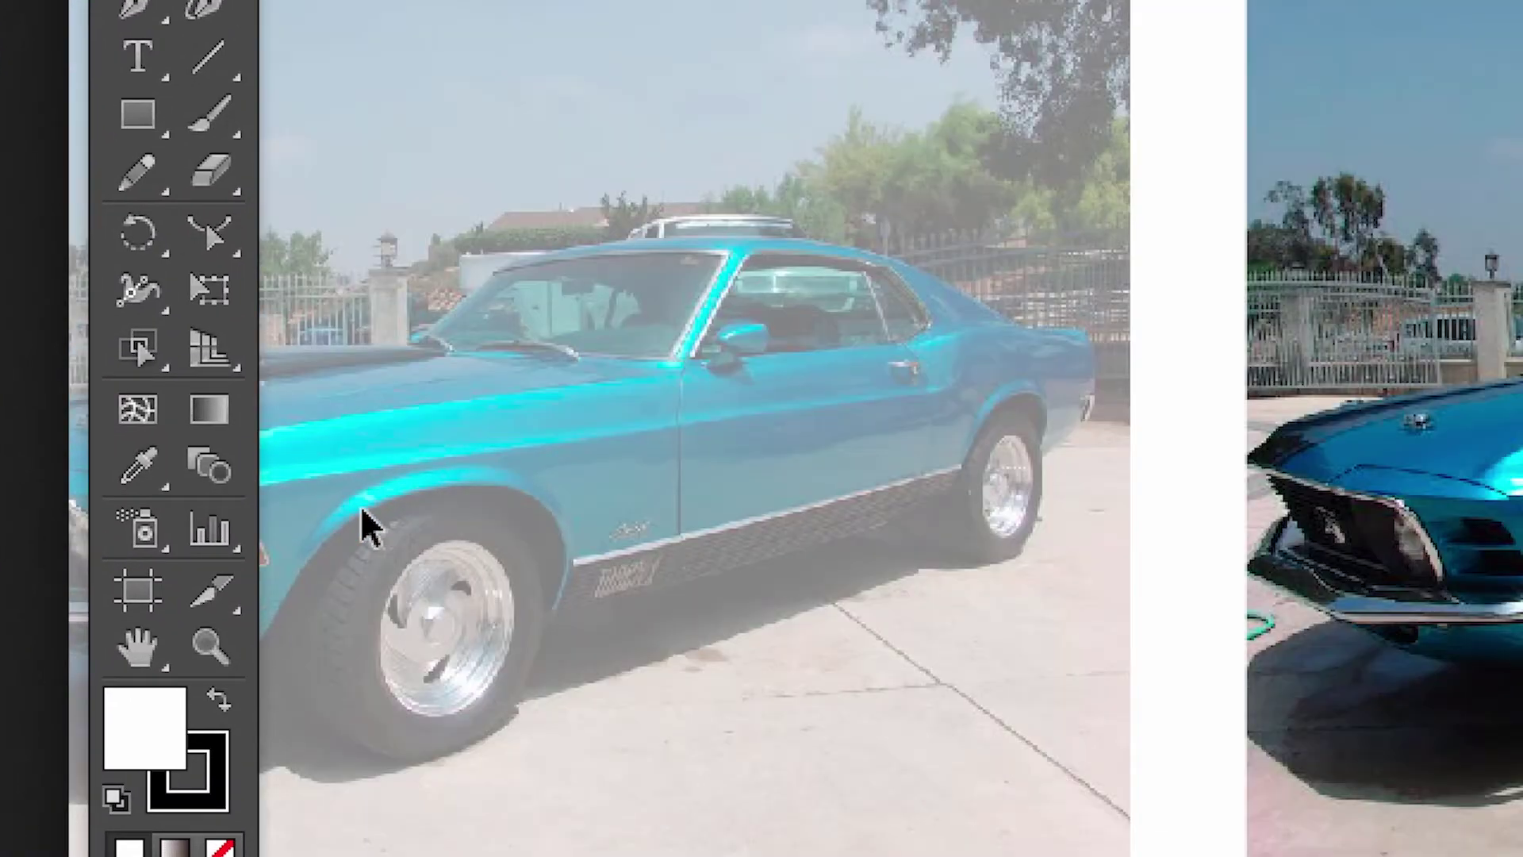
{"action": "scroll", "coordinate": [367, 527], "scroll_direction": "down", "scroll_amount": 1}
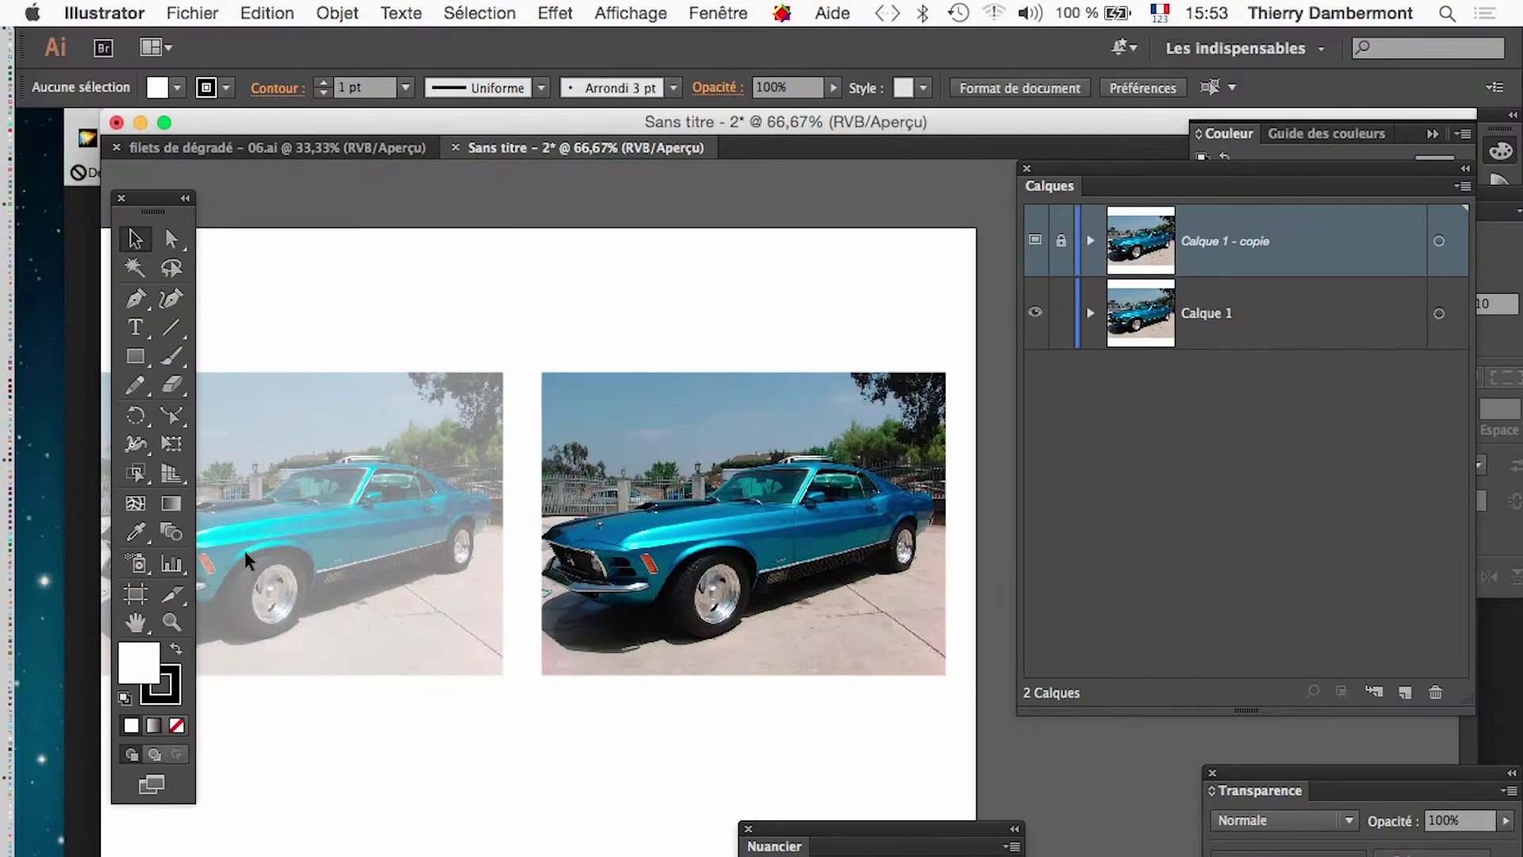
{"action": "scroll", "coordinate": [368, 530], "scroll_direction": "up", "scroll_amount": 2}
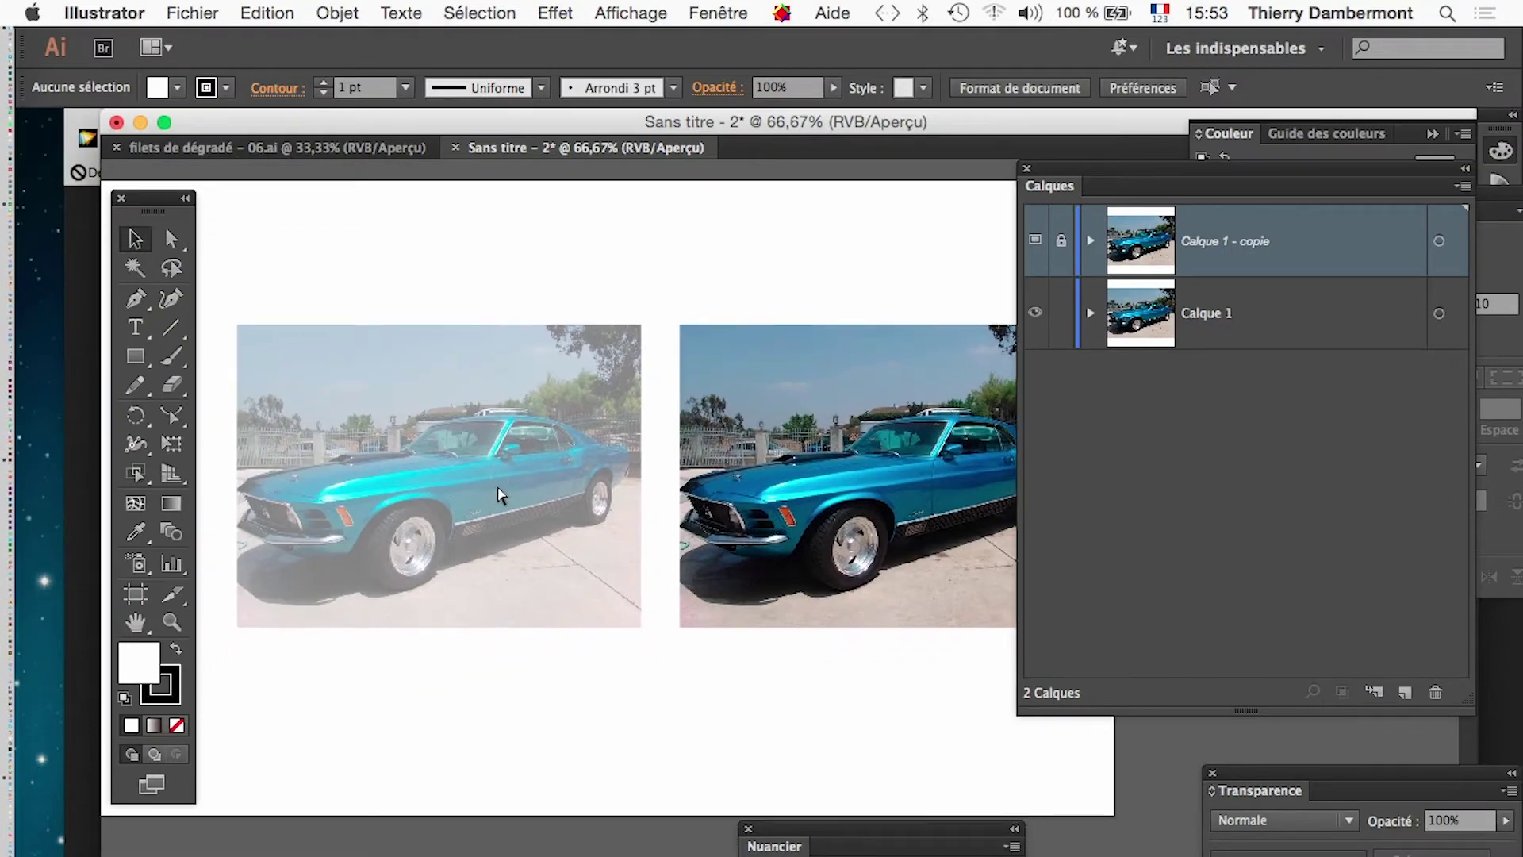
{"action": "left_click", "coordinate": [427, 494]}
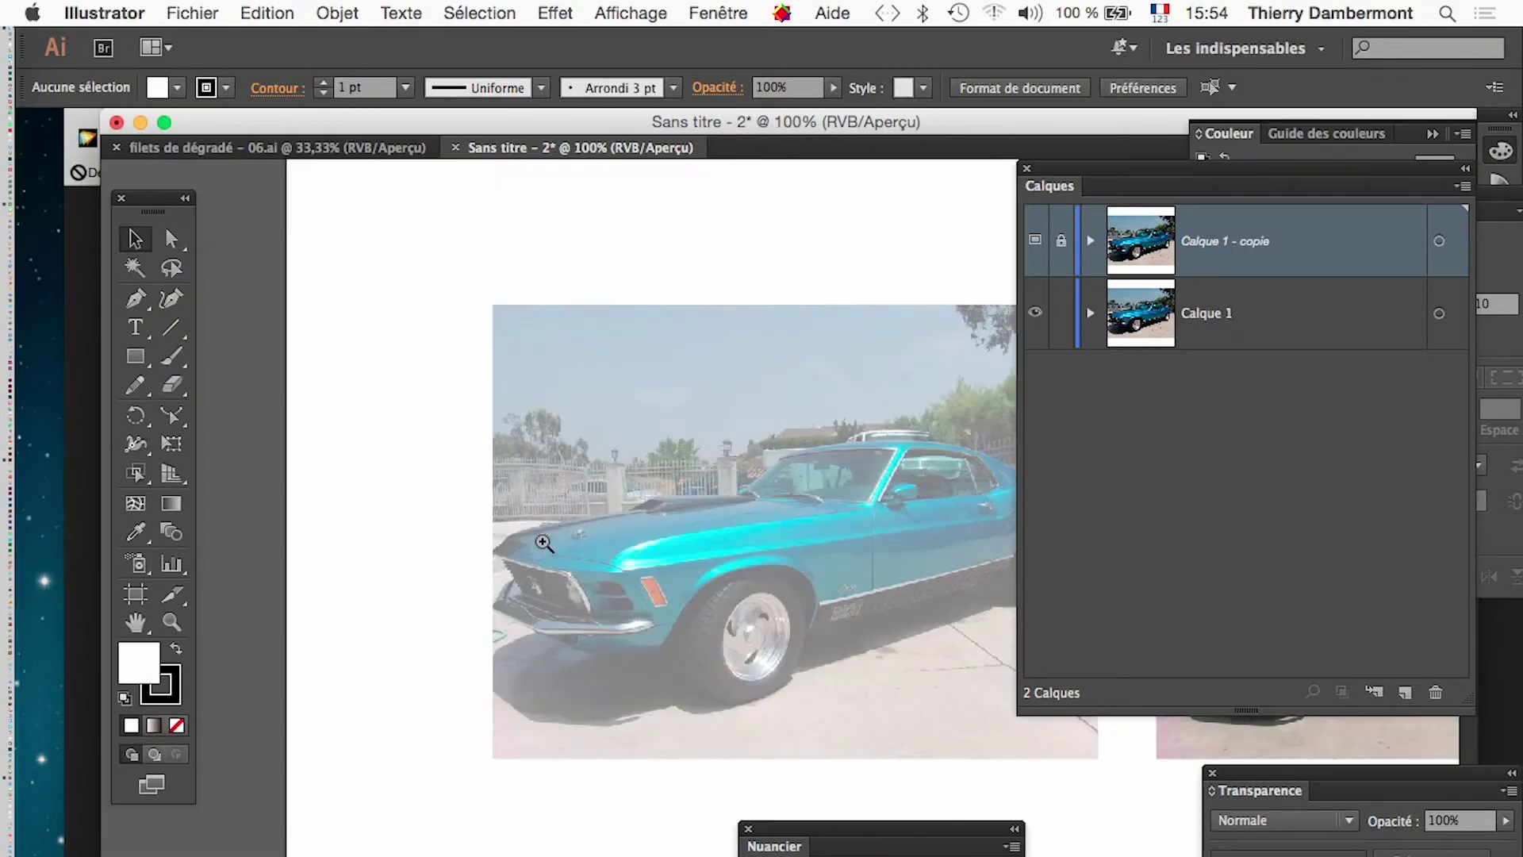
{"action": "left_click", "coordinate": [547, 544]}
{"action": "left_click", "coordinate": [663, 608]}
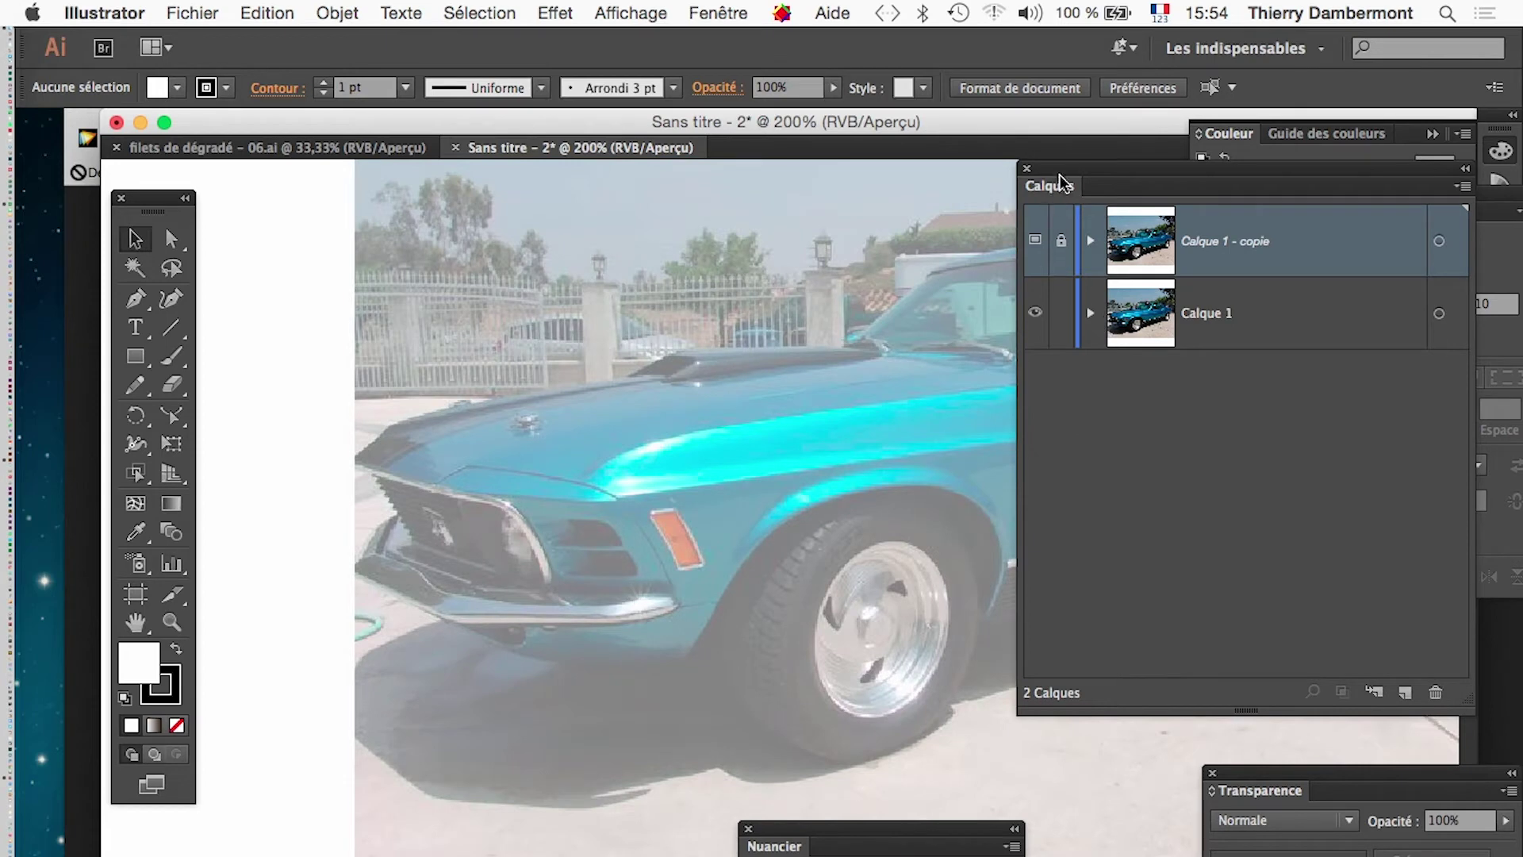
{"action": "left_click_drag", "start_coordinate": [1063, 182], "coordinate": [1251, 594]}
{"action": "left_click_drag", "start_coordinate": [787, 567], "coordinate": [595, 615]}
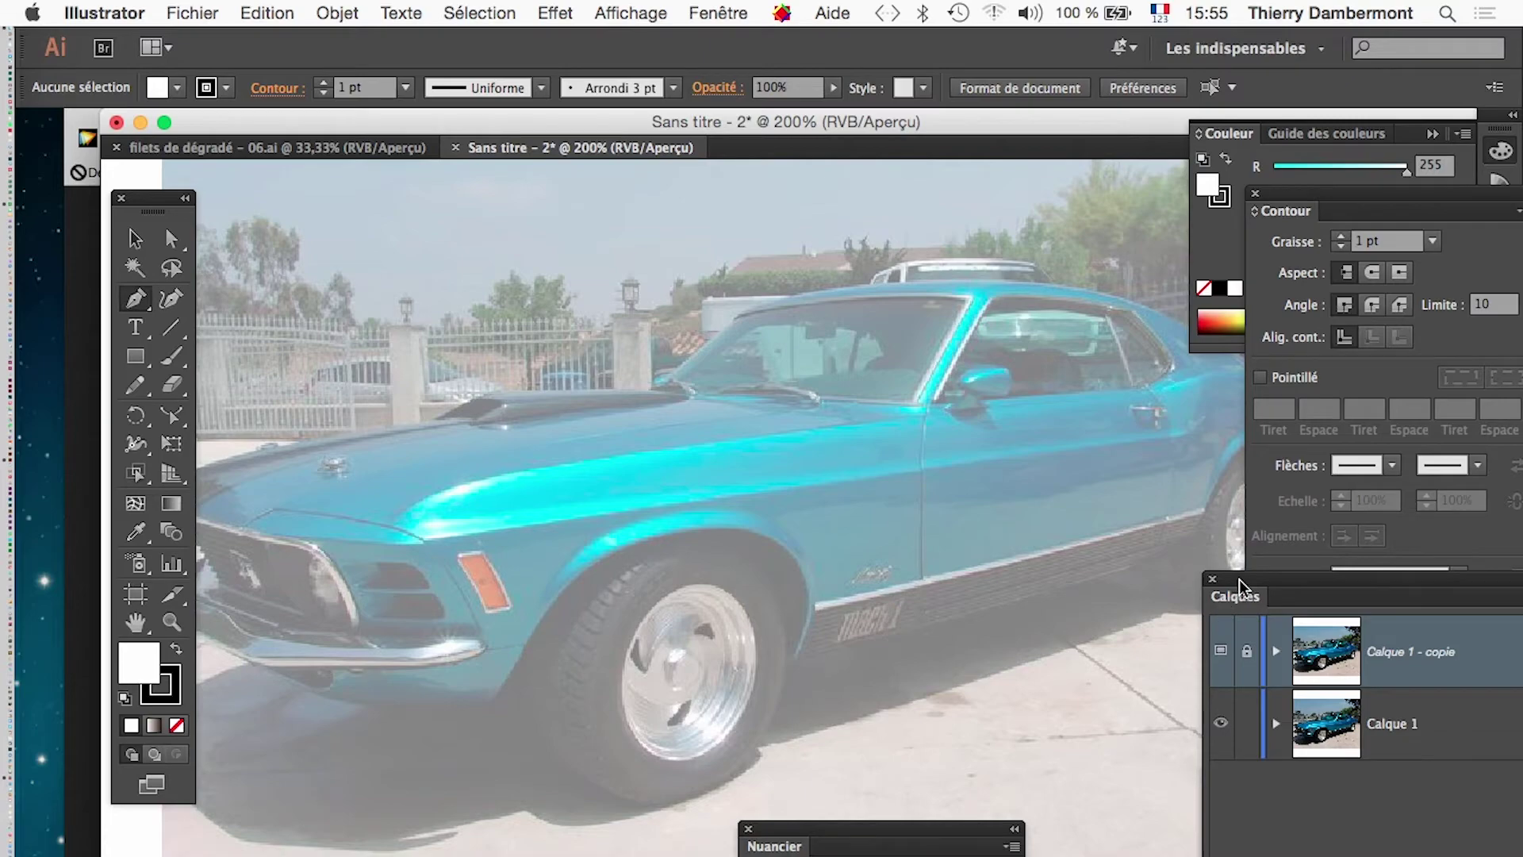
Create a new empty layer above "Calque 1 - copie" and move the Layers panel clear of the car
{"action": "left_click_drag", "start_coordinate": [1240, 587], "coordinate": [687, 377]}
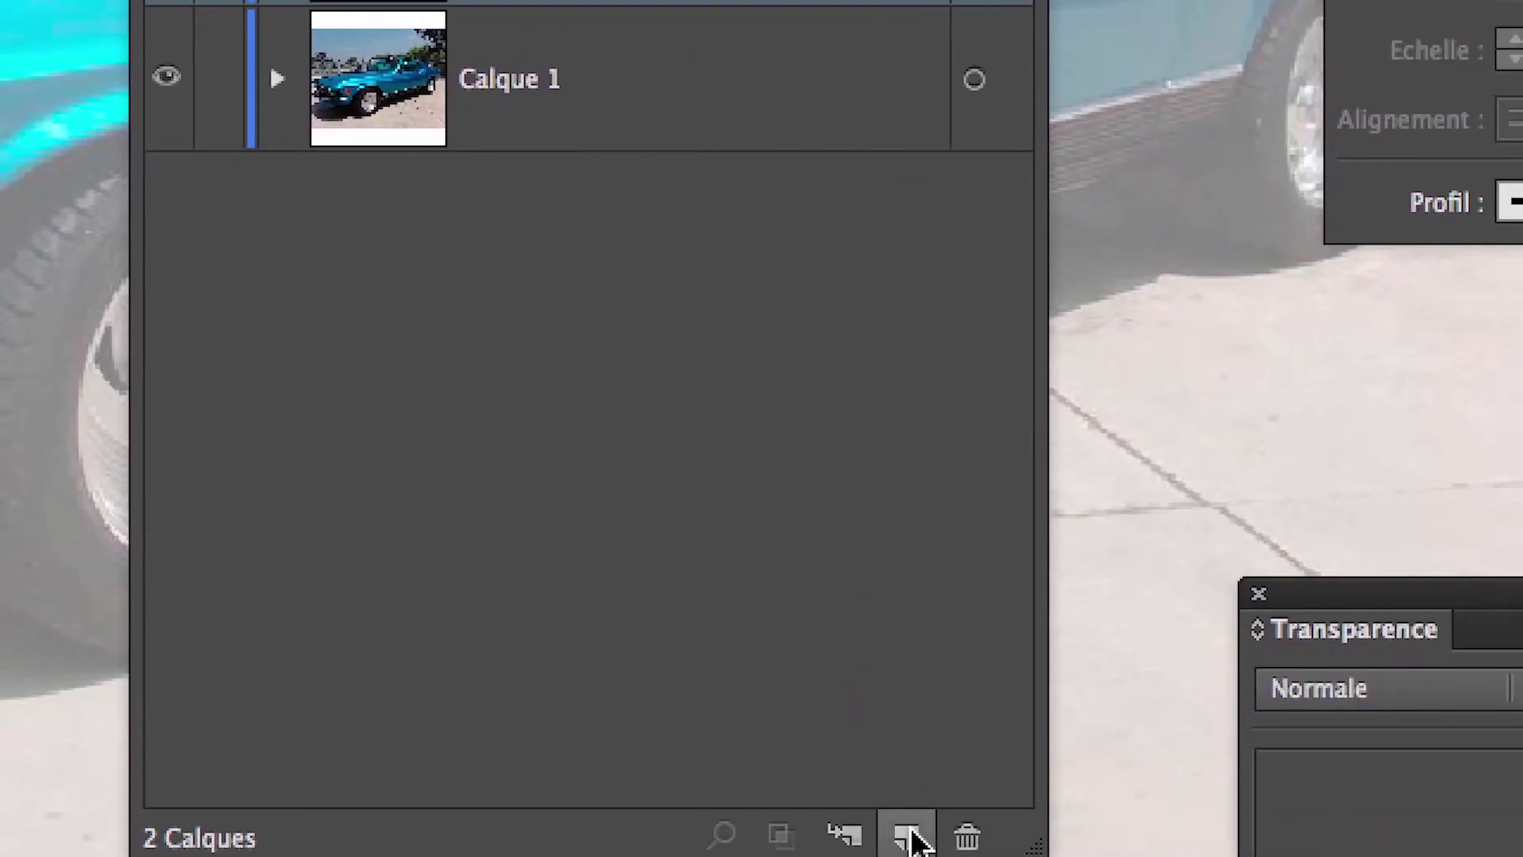
{"action": "left_click", "coordinate": [952, 837]}
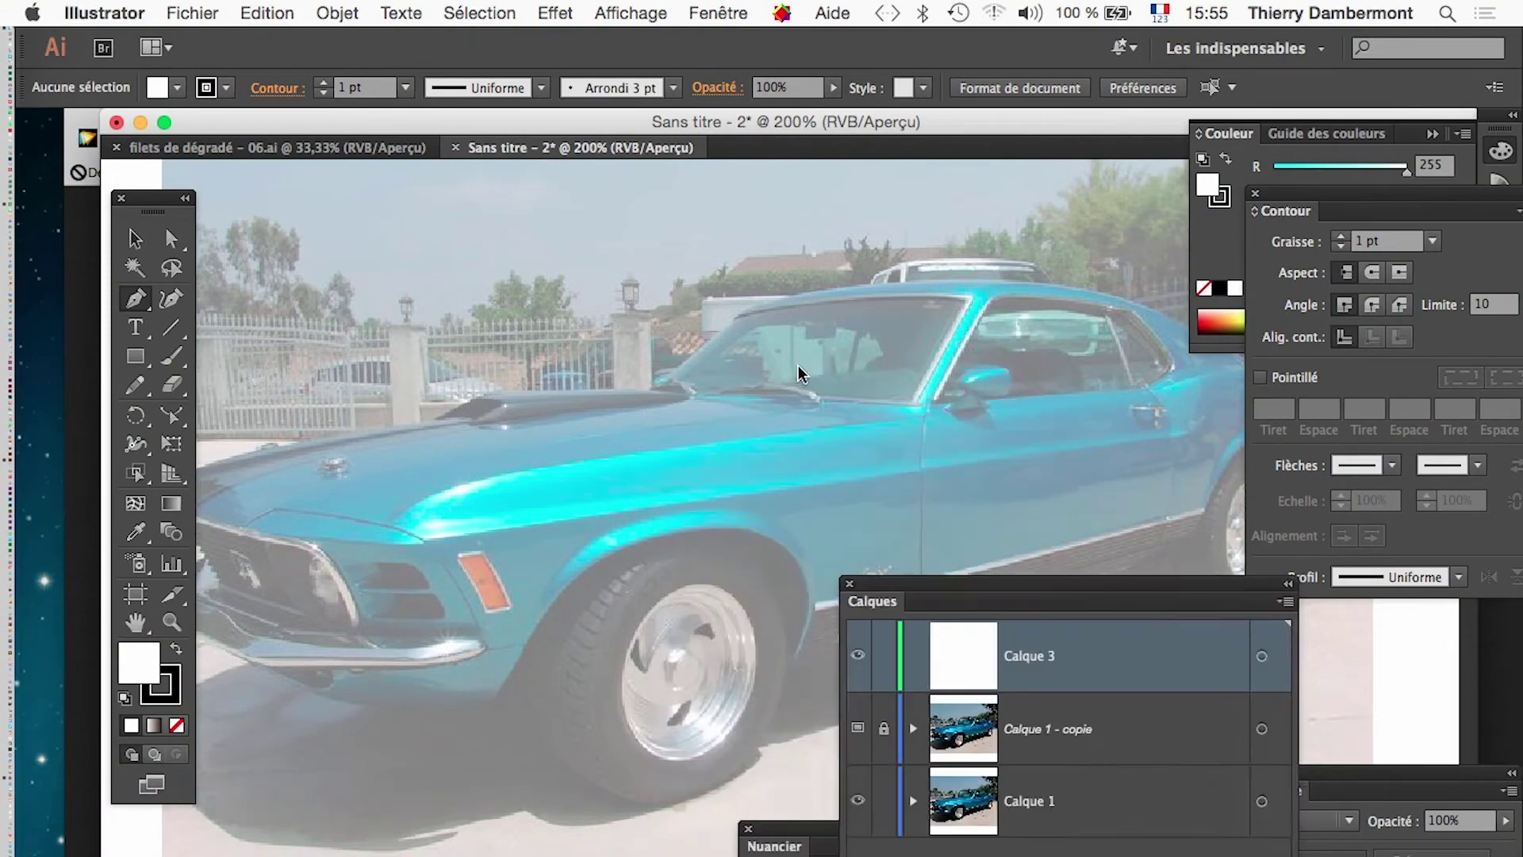
{"action": "left_click_drag", "start_coordinate": [992, 588], "coordinate": [1060, 807]}
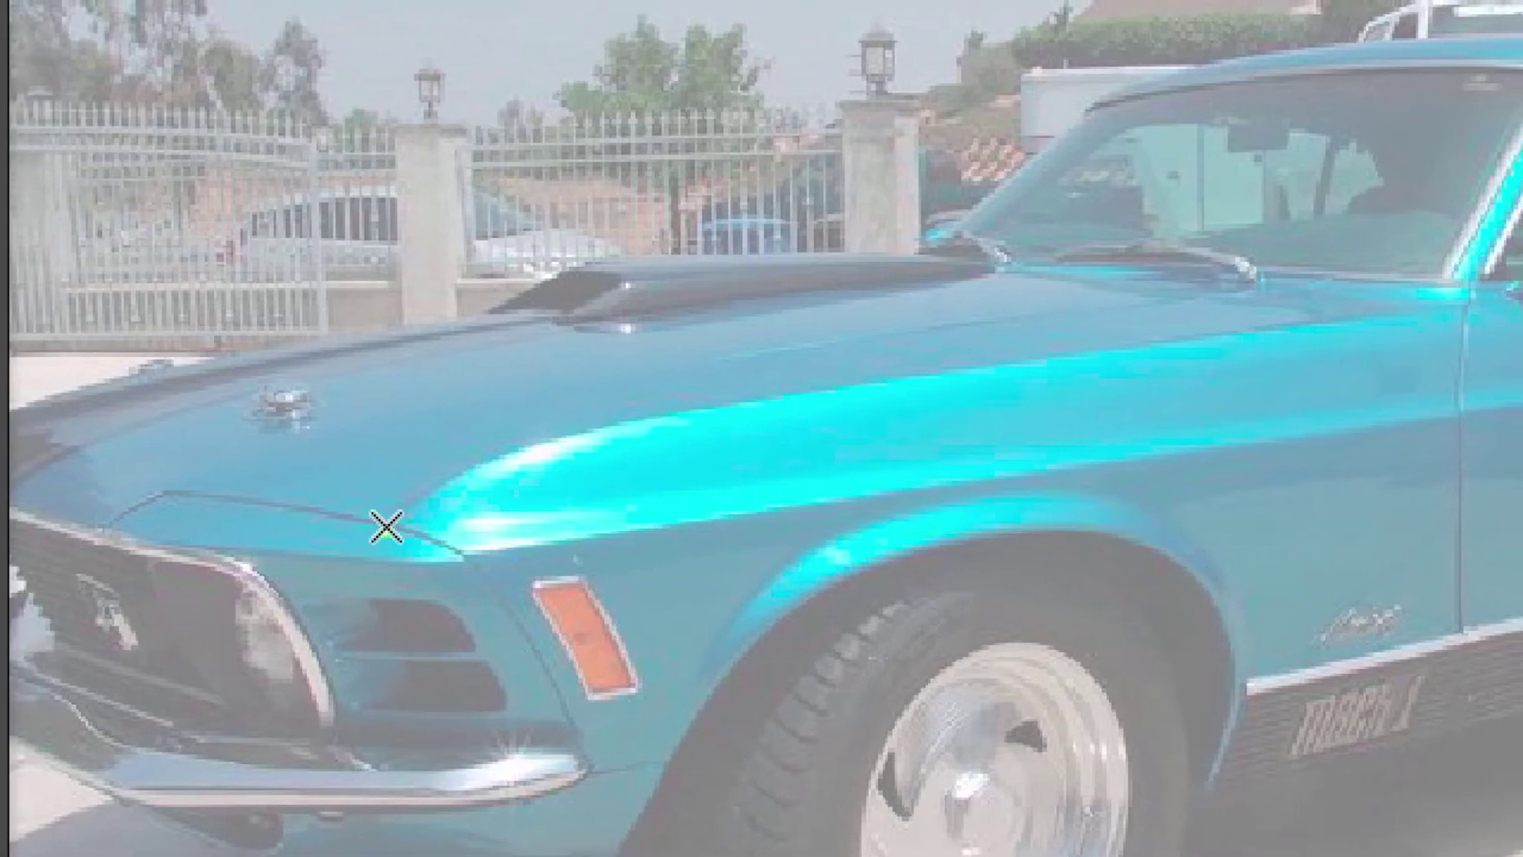
Set the layer colour of "Calque 3" to Violet
{"action": "left_click_drag", "start_coordinate": [387, 529], "coordinate": [651, 430]}
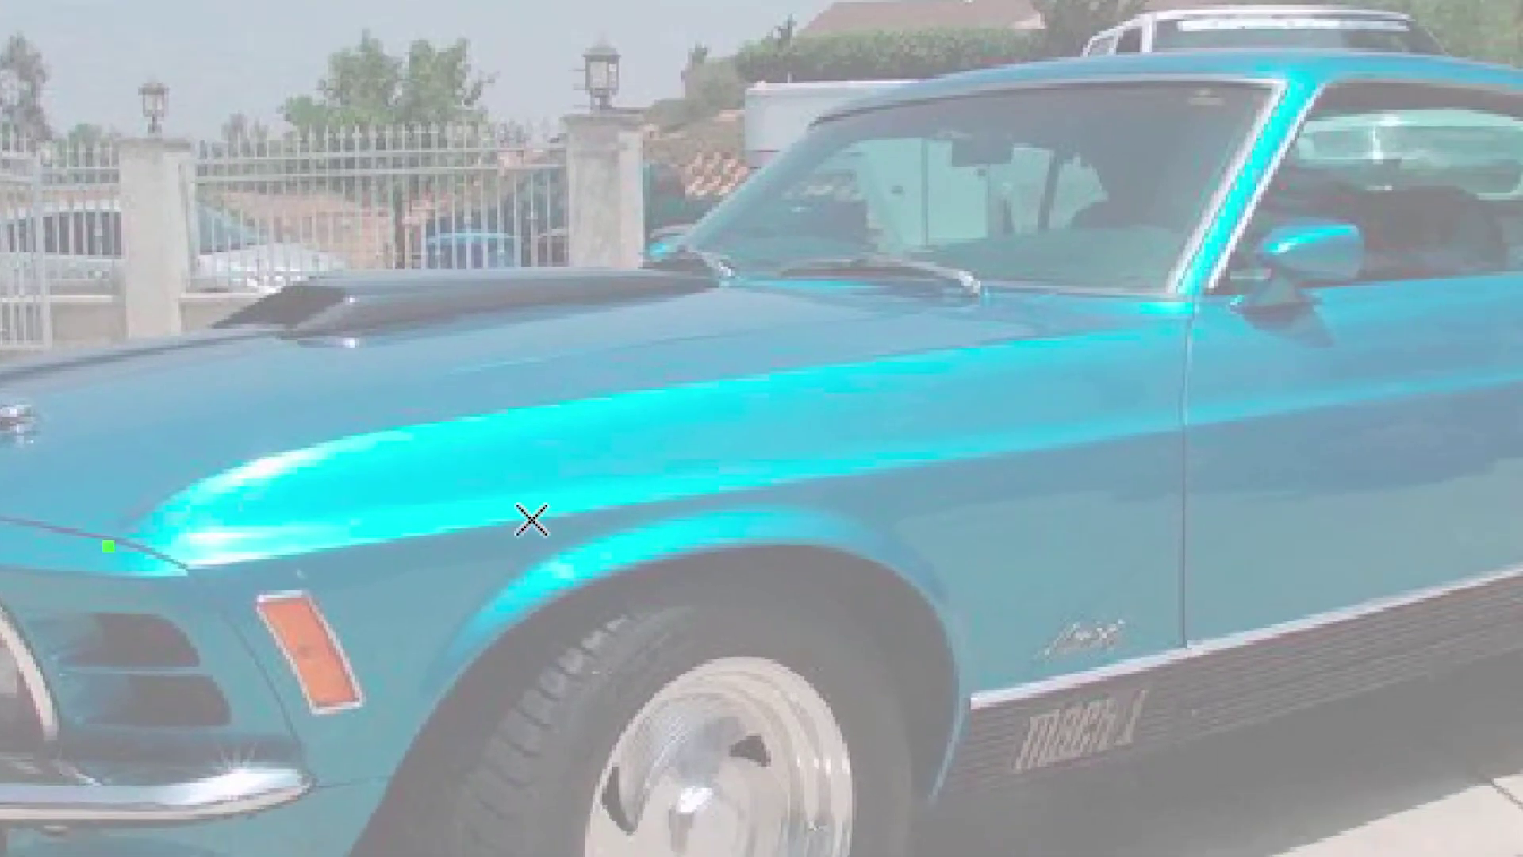
{"action": "key", "text": "v"}
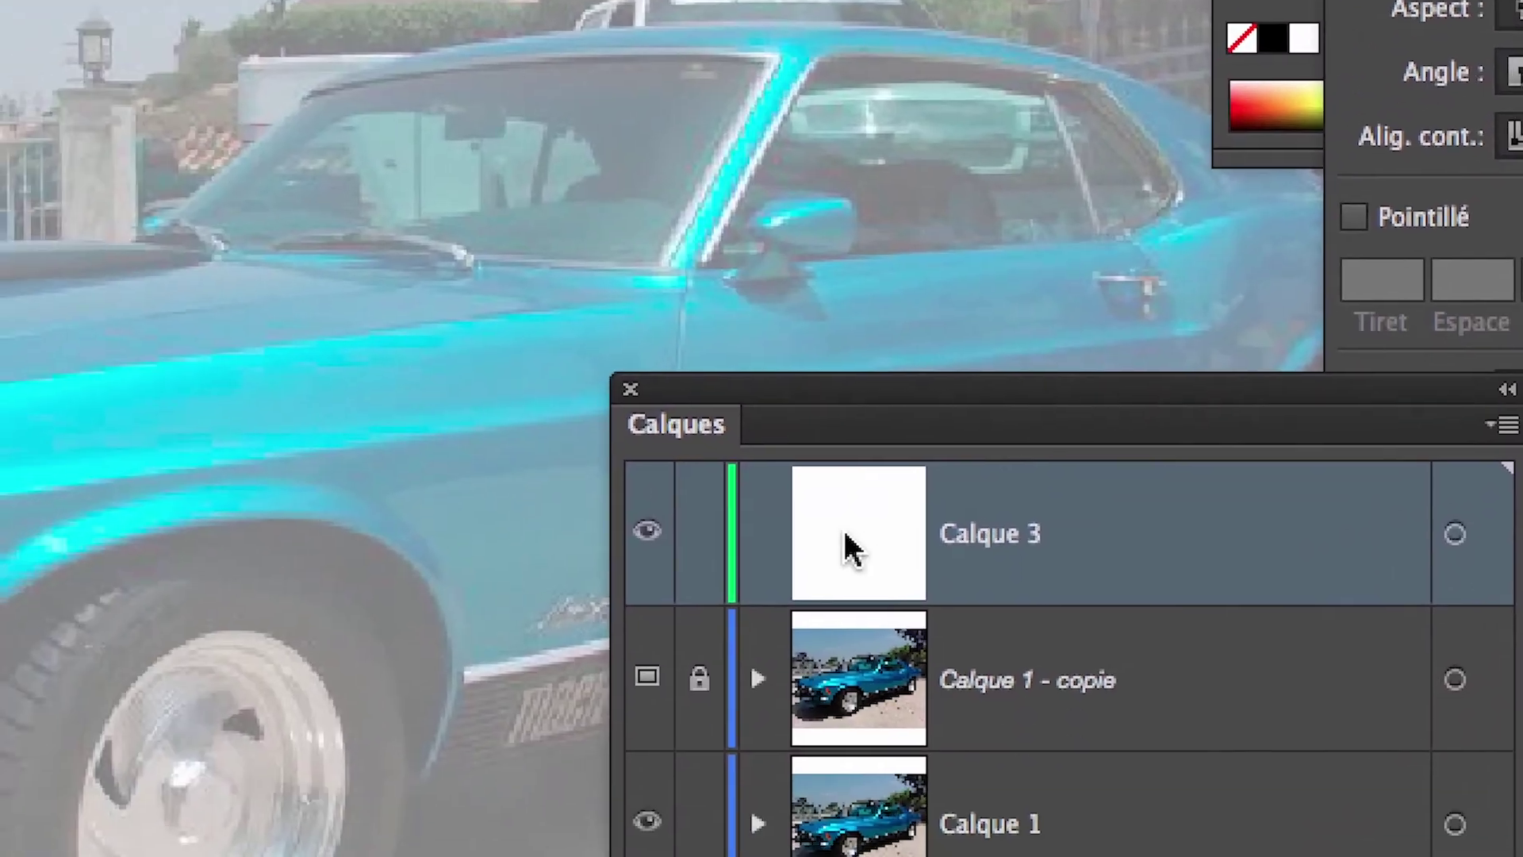
{"action": "double_click", "coordinate": [615, 849]}
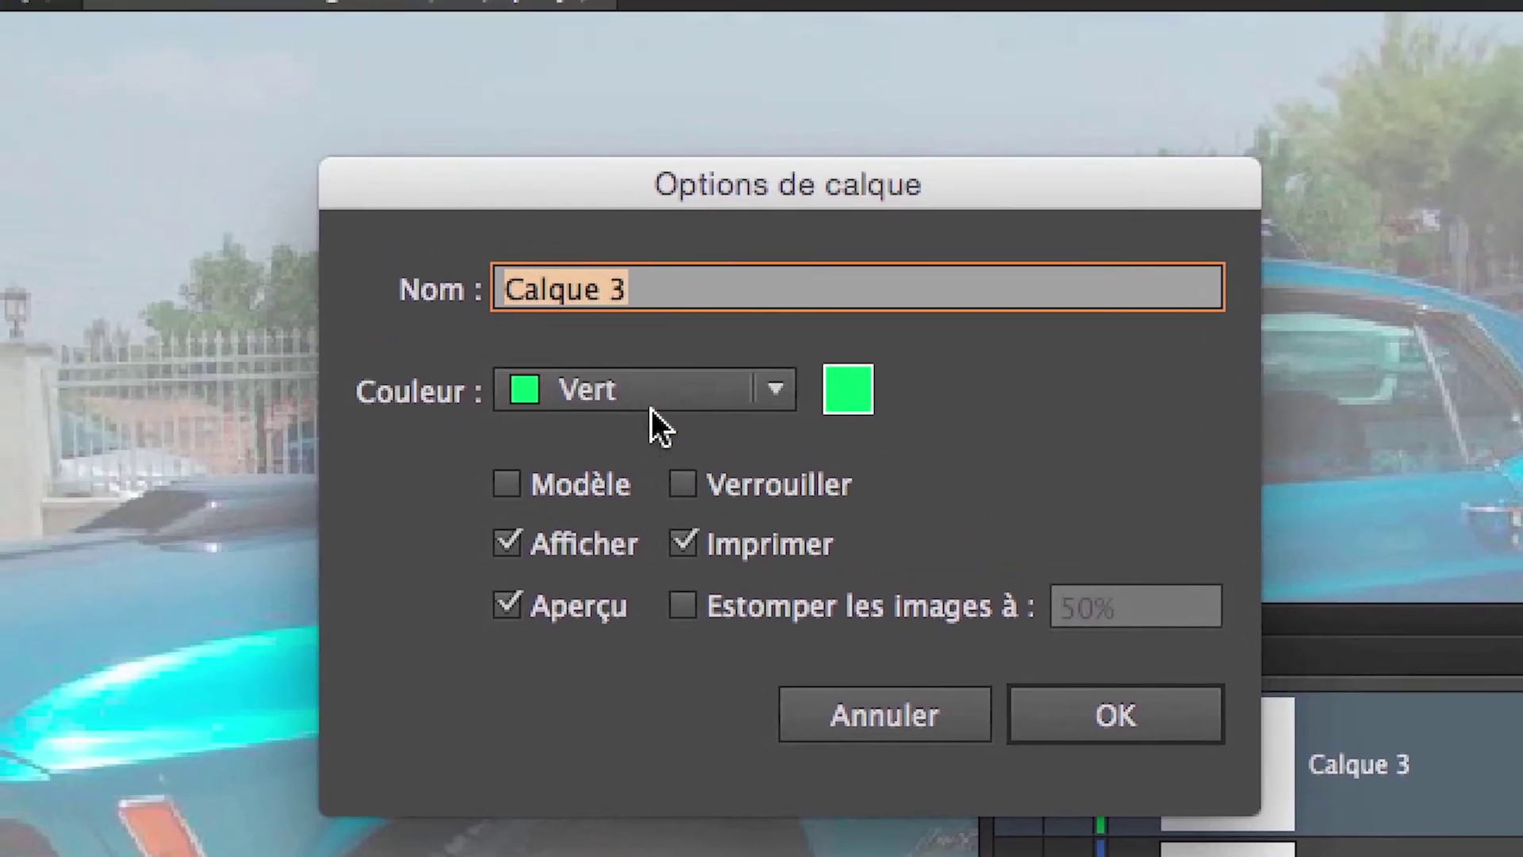
{"action": "left_click", "coordinate": [388, 203]}
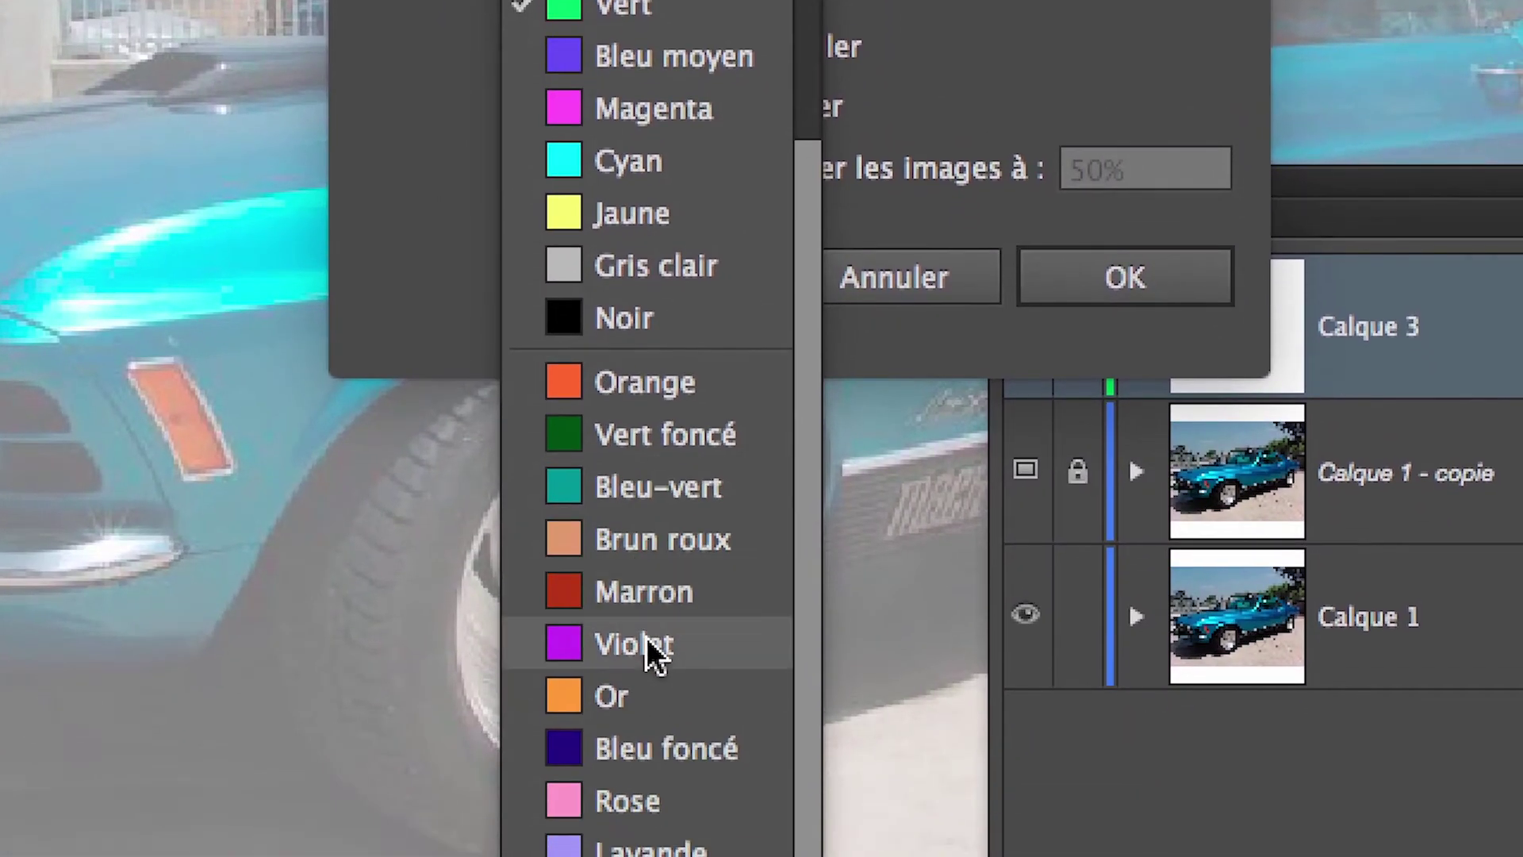
{"action": "left_click", "coordinate": [646, 636]}
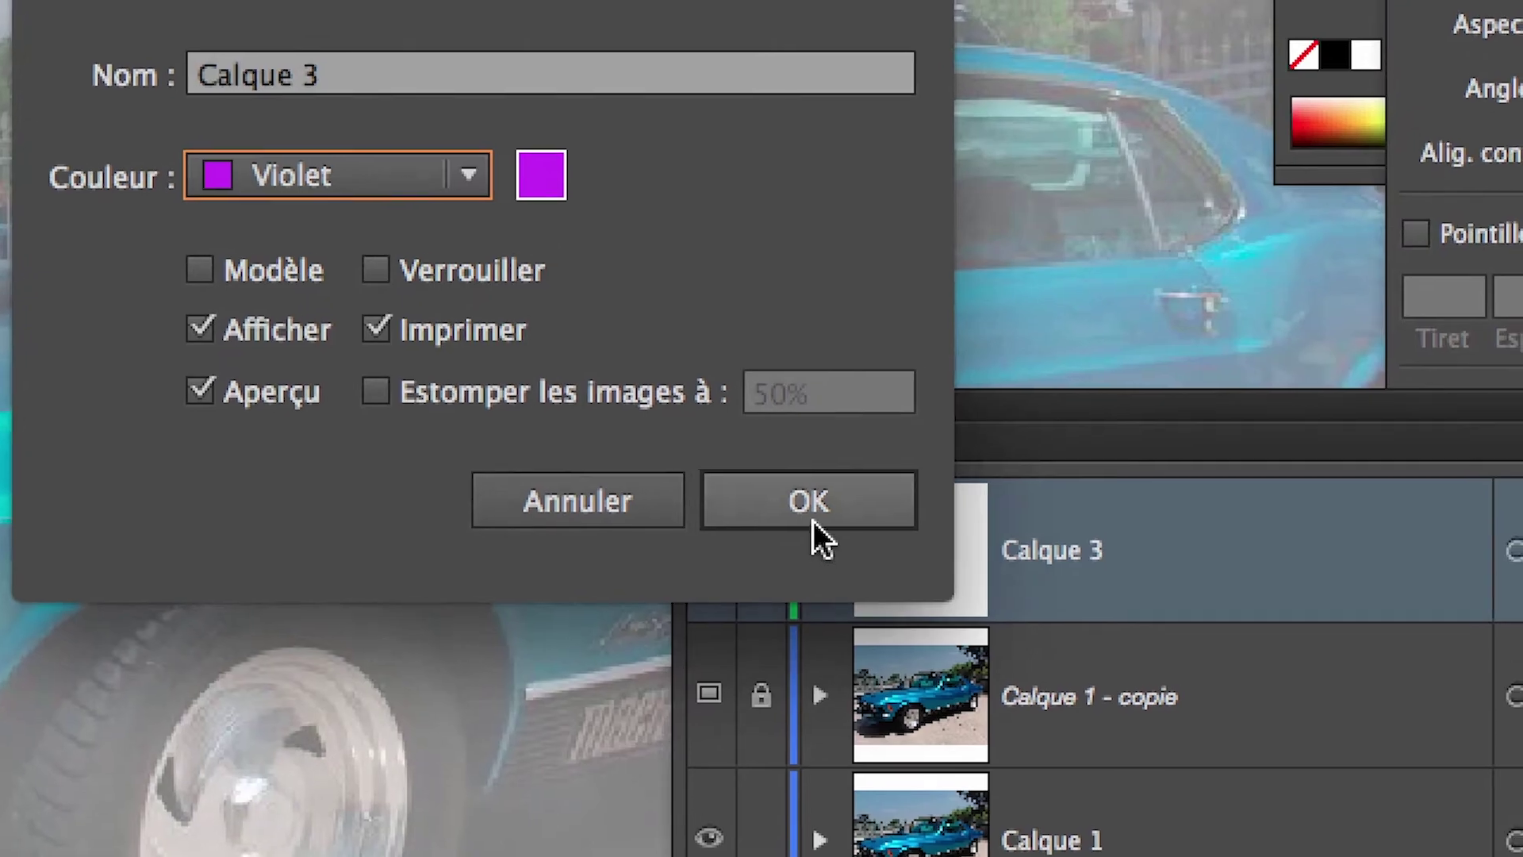
{"action": "left_click", "coordinate": [1126, 277]}
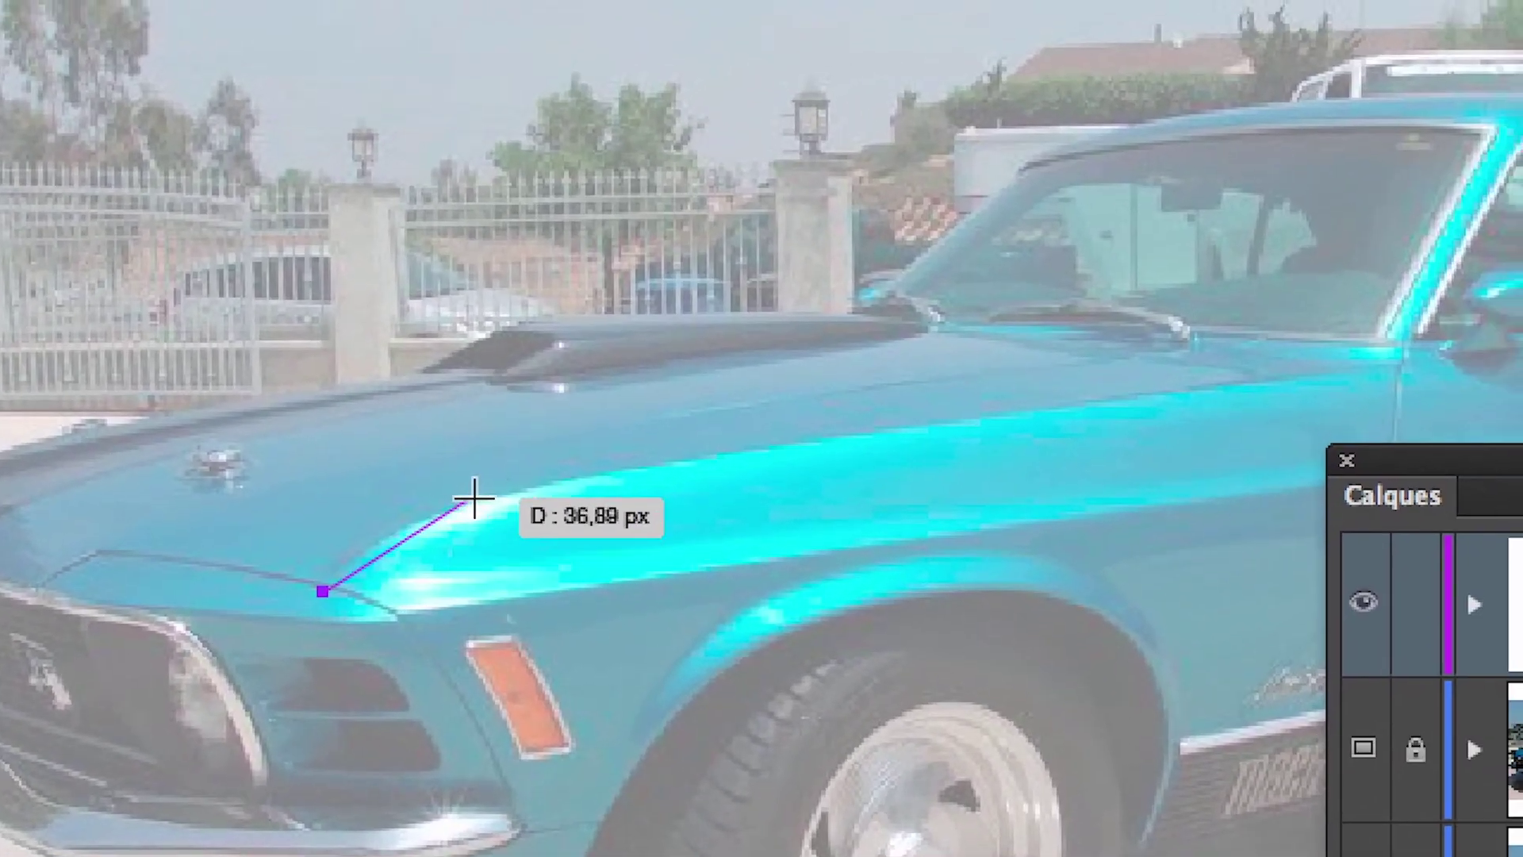
{"action": "left_click_drag", "start_coordinate": [584, 435], "coordinate": [597, 427]}
{"action": "key", "text": "v"}
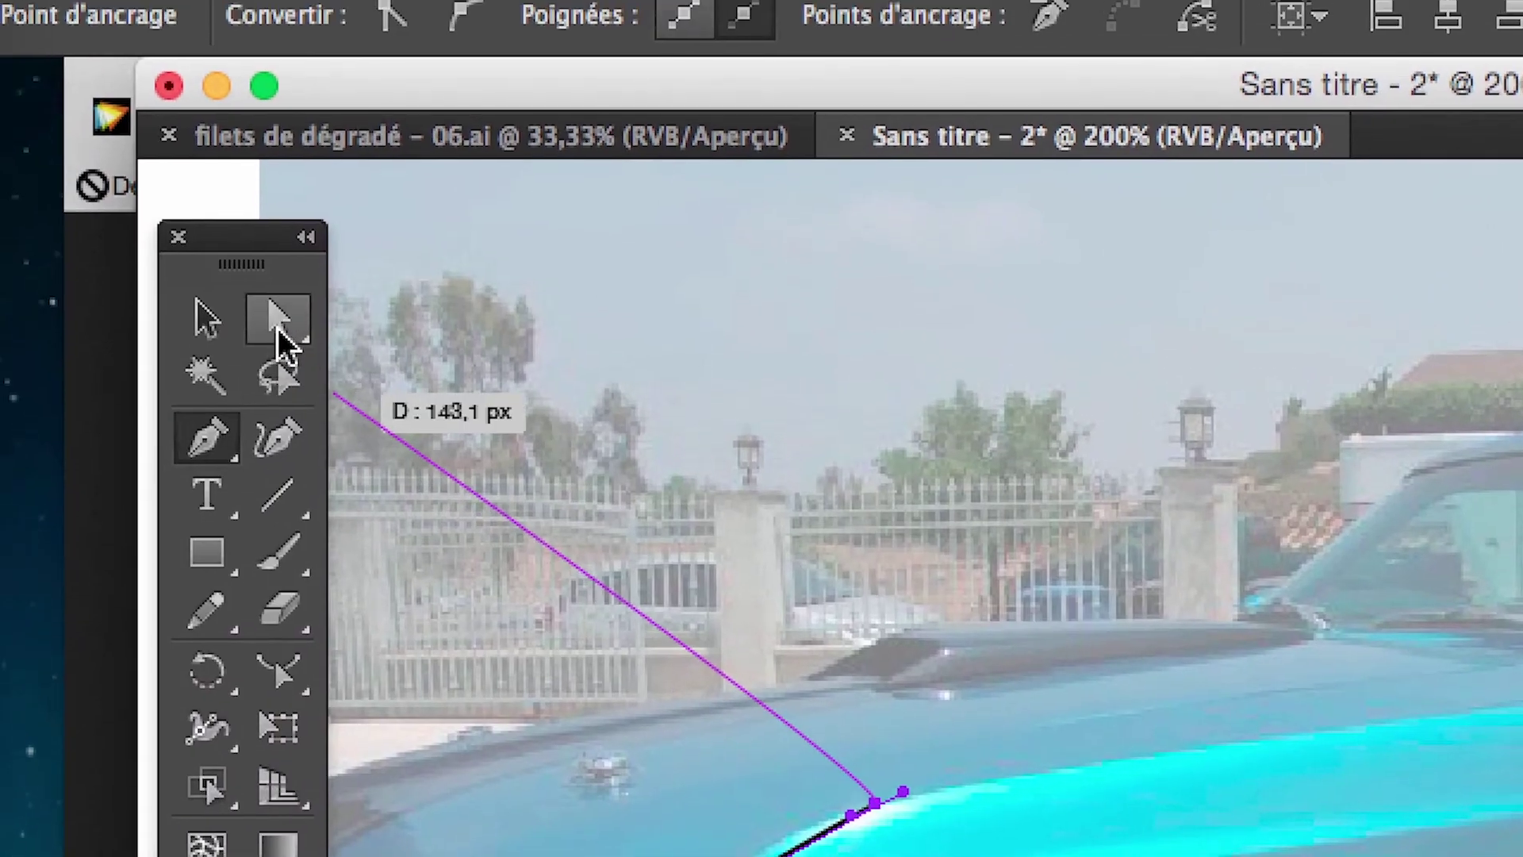
{"action": "left_click", "coordinate": [284, 322]}
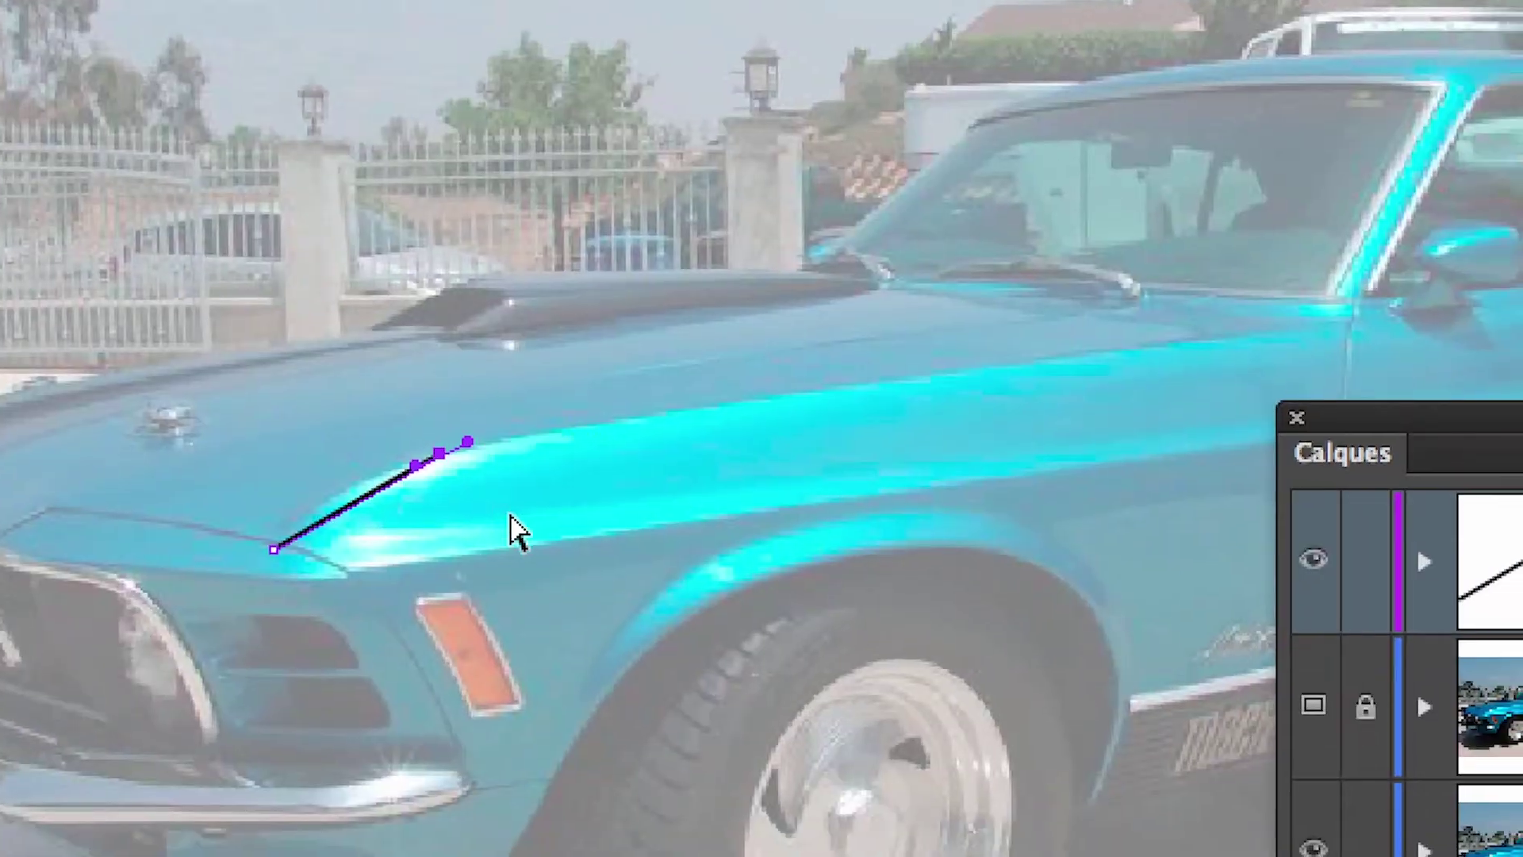
{"action": "key", "text": "super"}
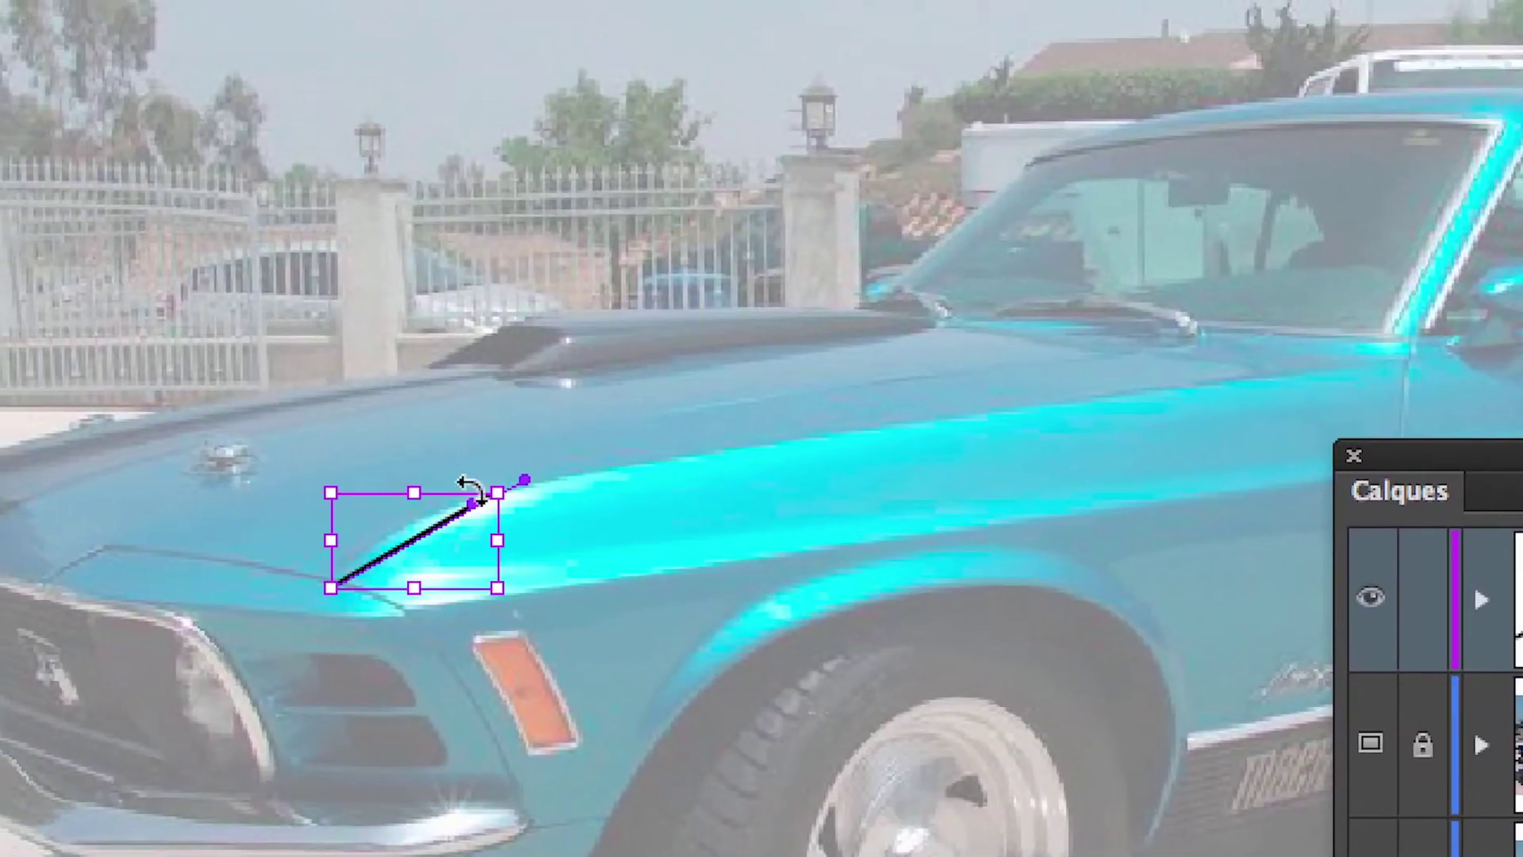
{"action": "left_click_drag", "start_coordinate": [473, 498], "coordinate": [400, 501]}
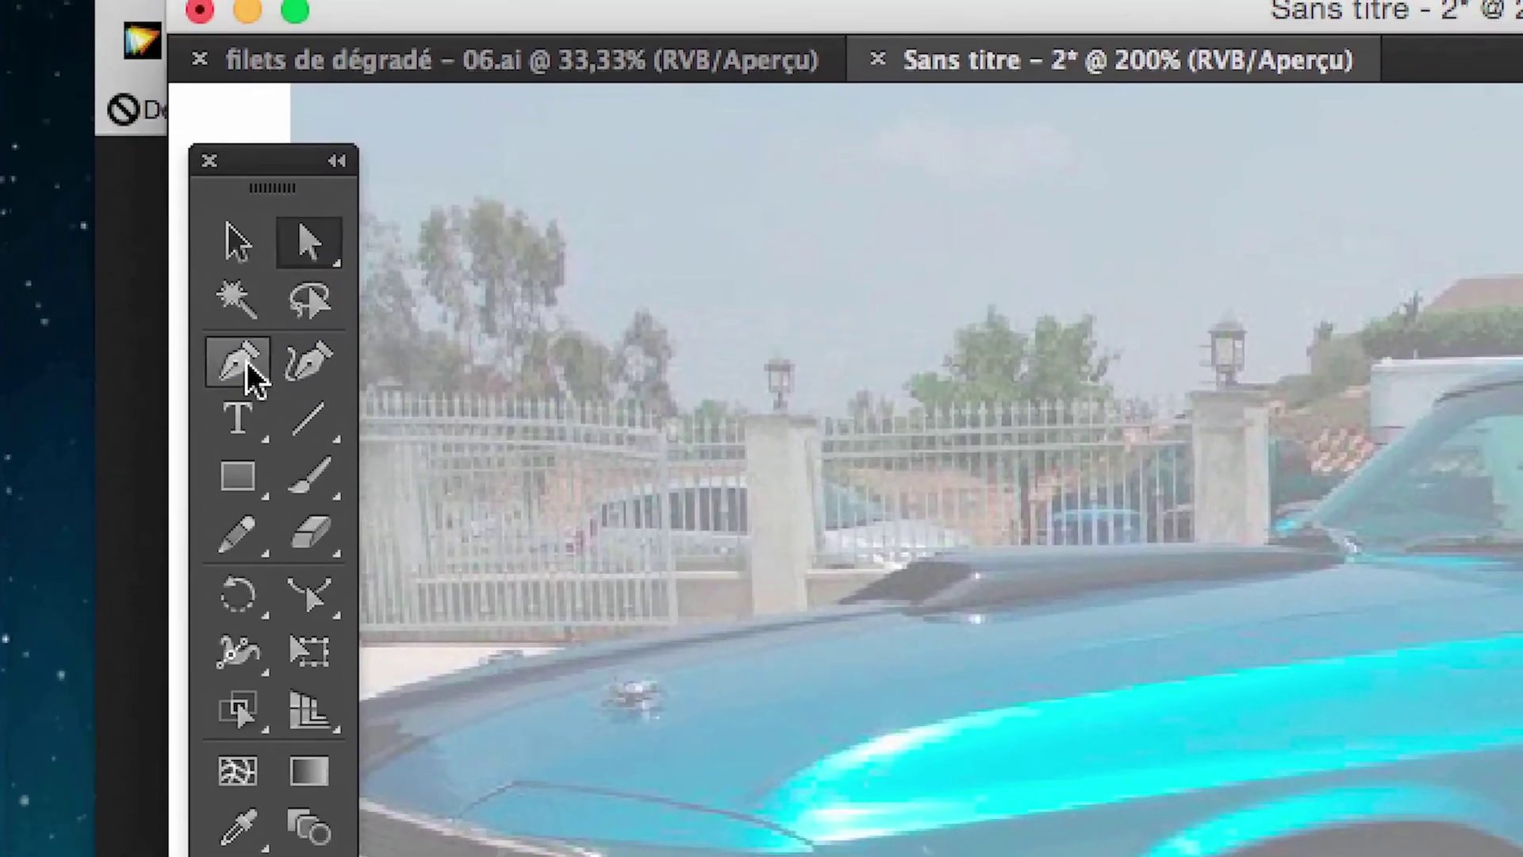
Start the fender outline with a short Pen segment from the front hood seam up to the upper edge of the bright highlight
{"action": "left_click", "coordinate": [238, 250]}
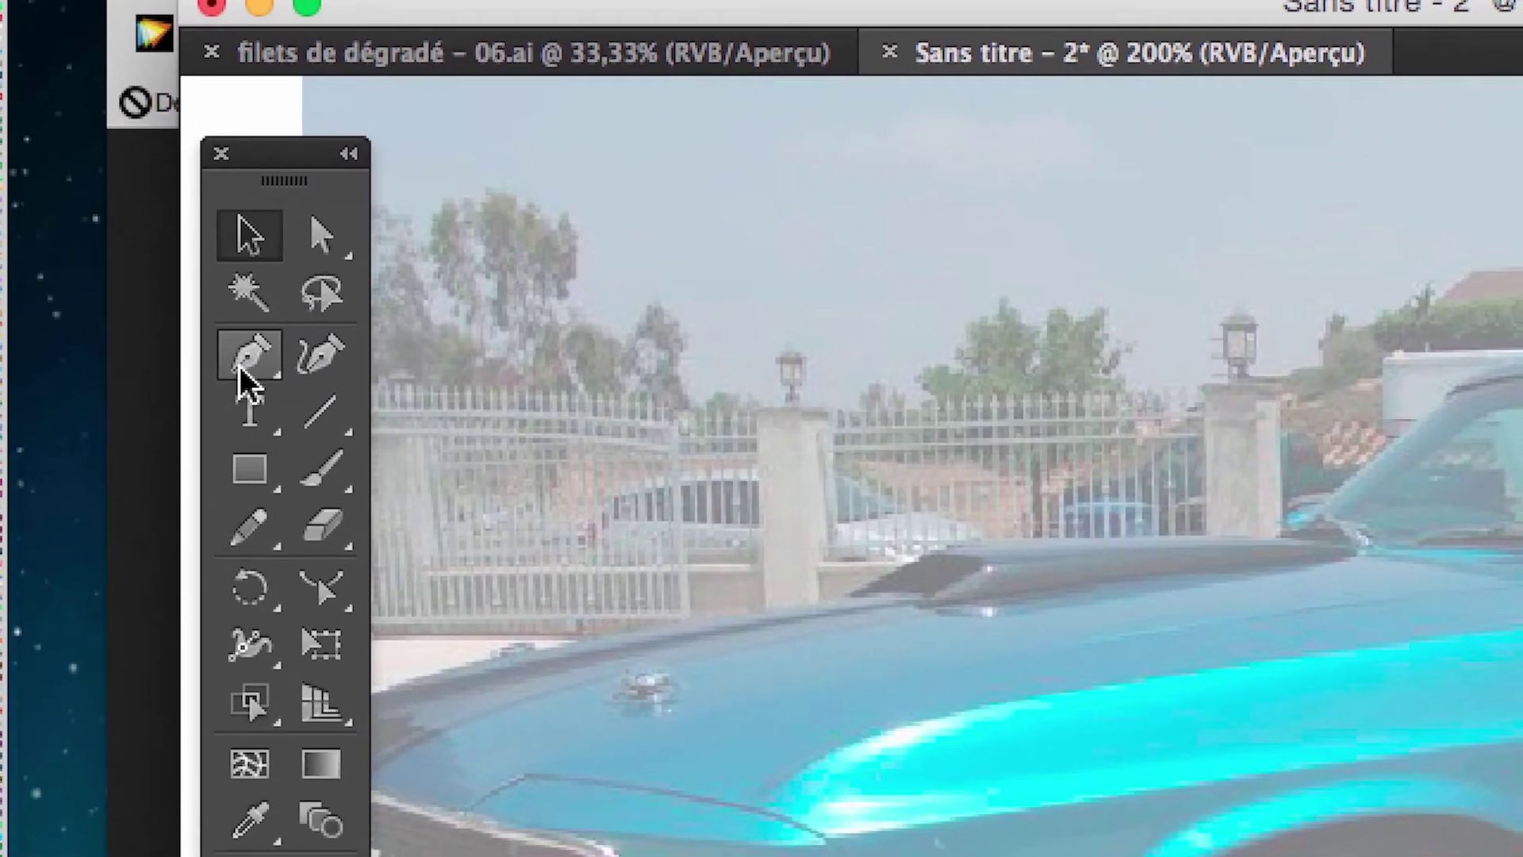
{"action": "left_click", "coordinate": [228, 373]}
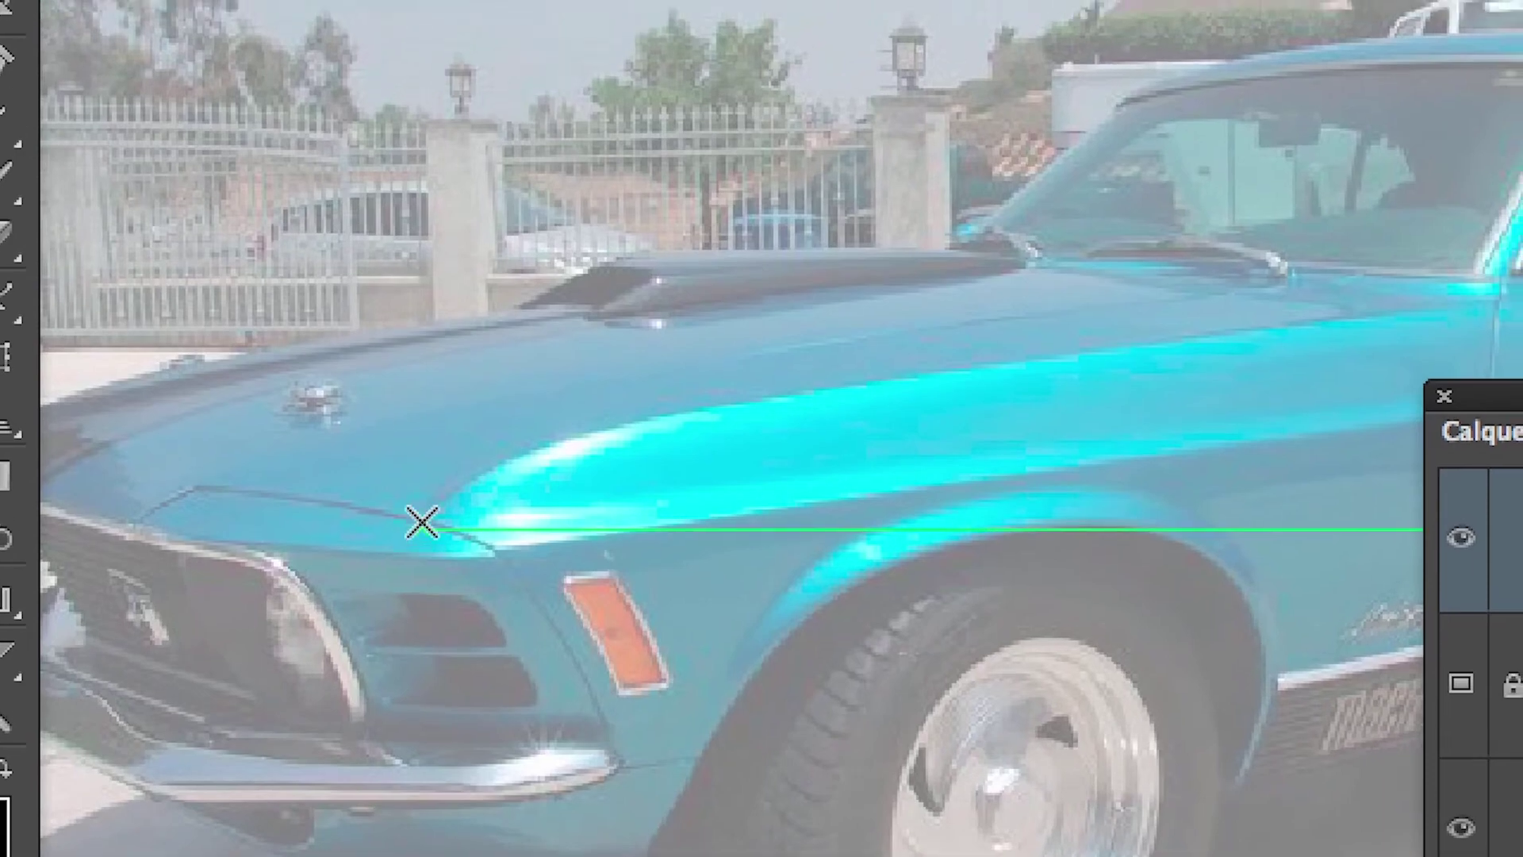
{"action": "left_click", "coordinate": [421, 525]}
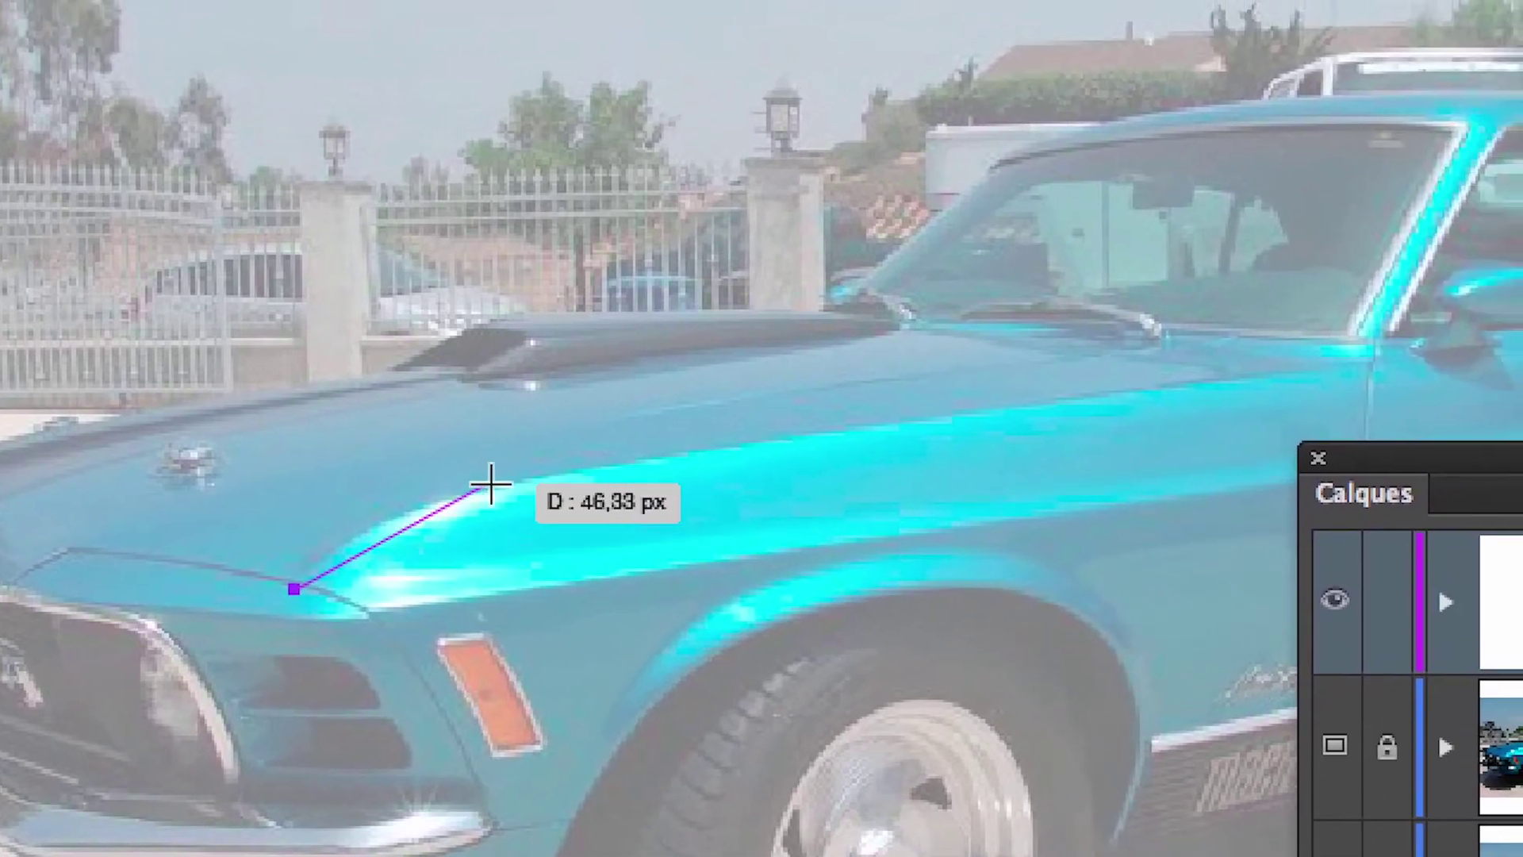
{"action": "left_click_drag", "start_coordinate": [617, 420], "coordinate": [635, 412]}
{"action": "mouse_move", "coordinate": [501, 485]}
{"action": "left_mouse_down"}
{"action": "mouse_move", "coordinate": [470, 533]}
{"action": "mouse_move", "coordinate": [527, 505]}
{"action": "left_mouse_up"}
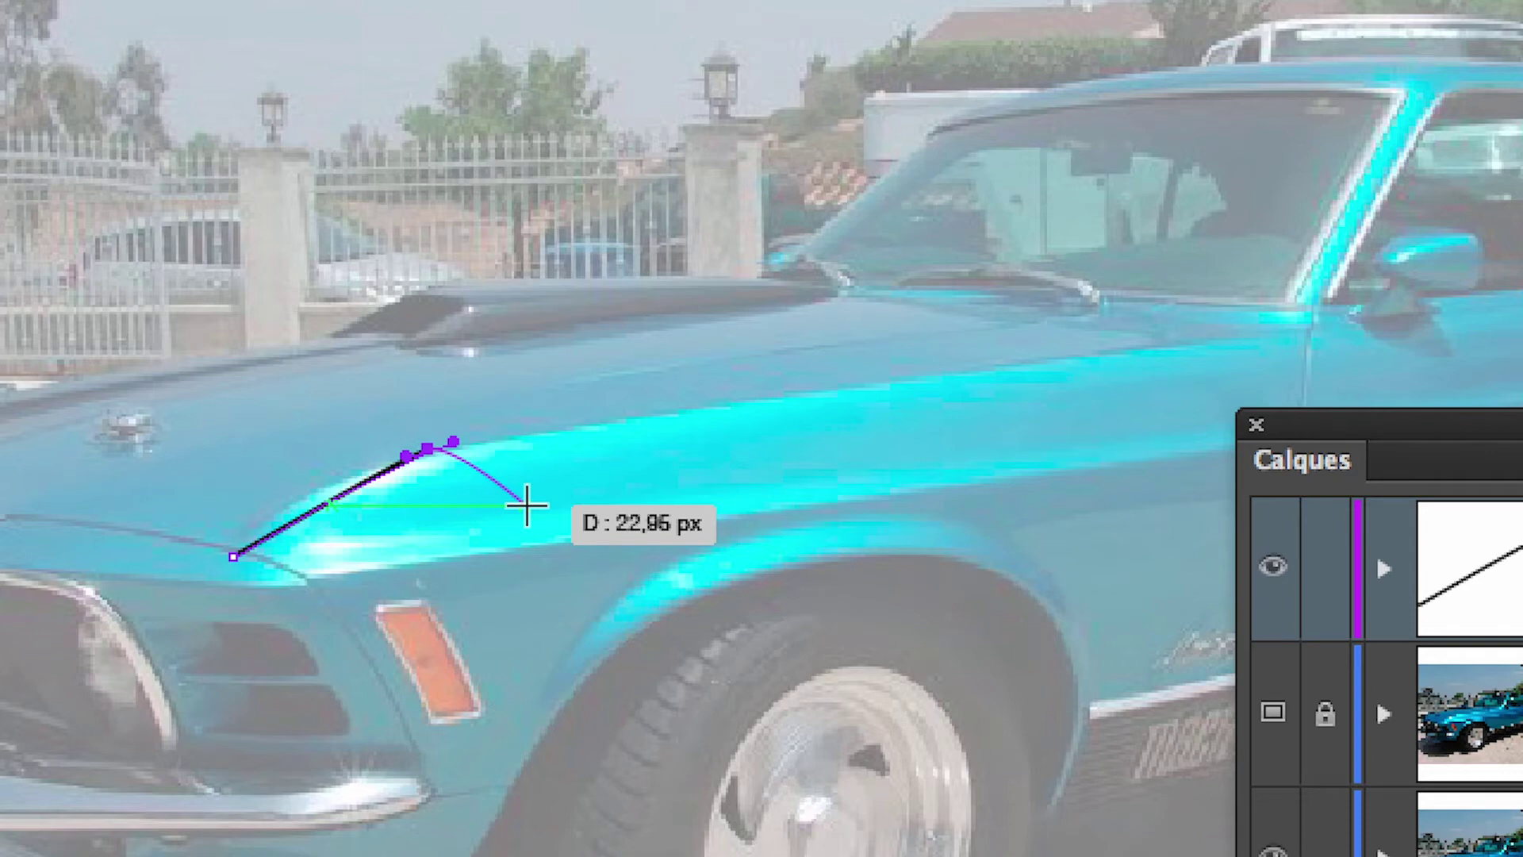
{"action": "key", "text": "v"}
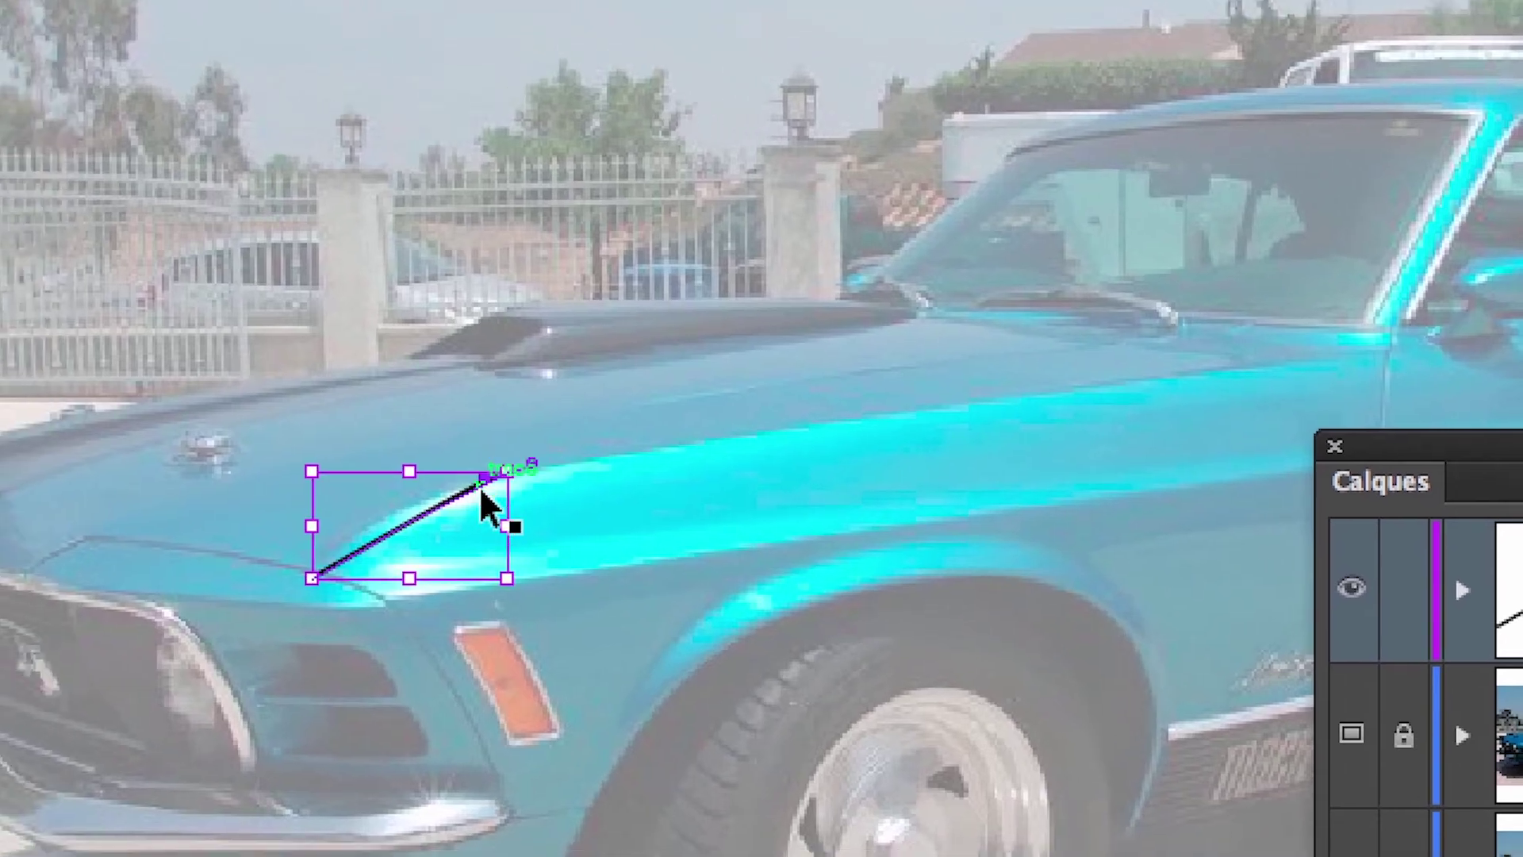
{"action": "left_click_drag", "start_coordinate": [482, 489], "coordinate": [503, 506]}
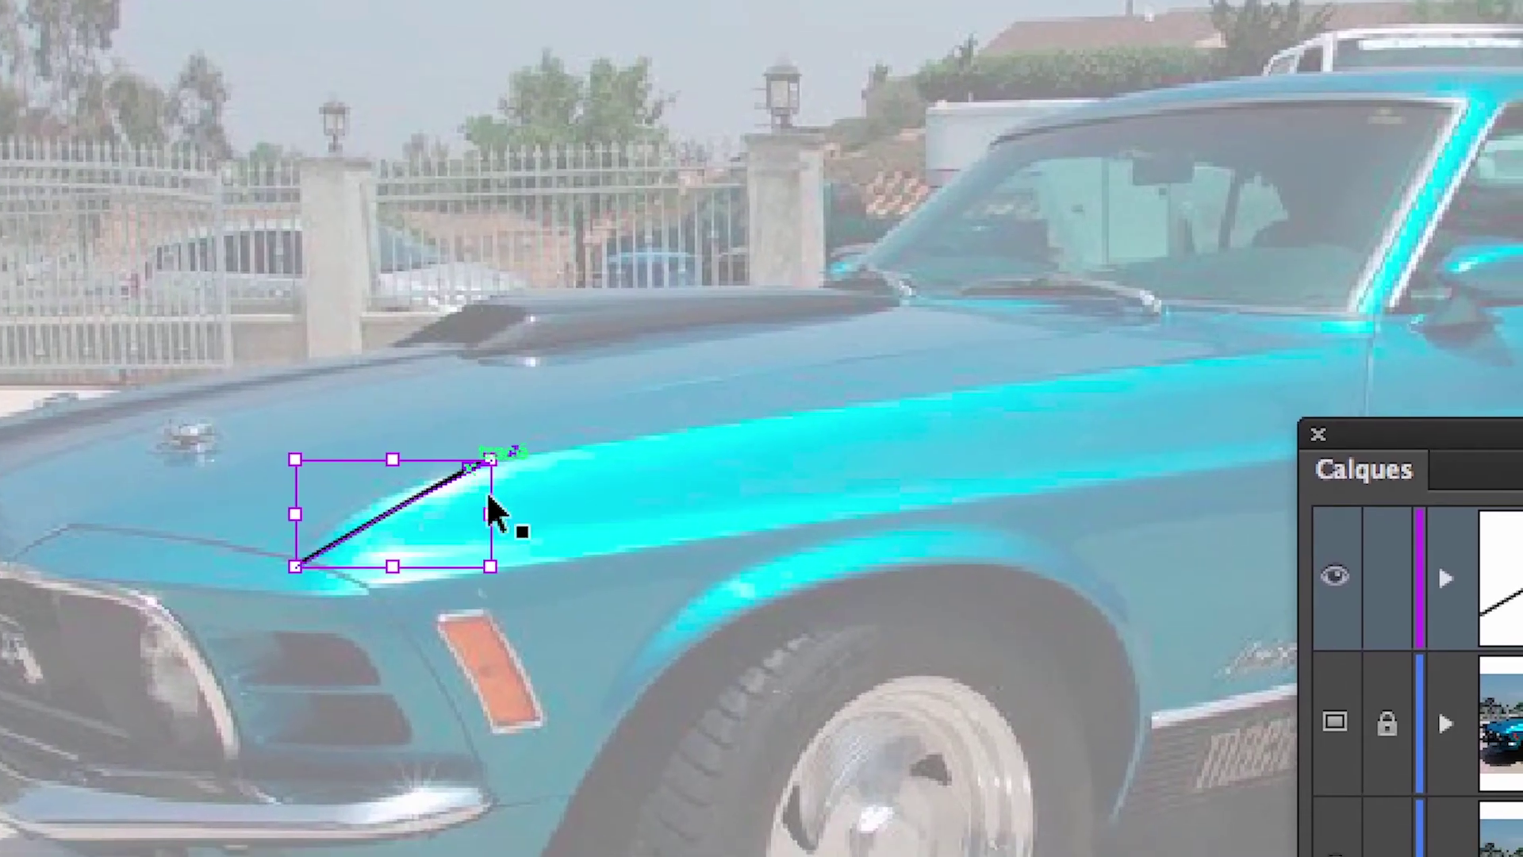
Bend the first segment with its direction handle to follow the fender's curved edge, and remove the end anchor's outgoing handle
{"action": "key", "text": "p"}
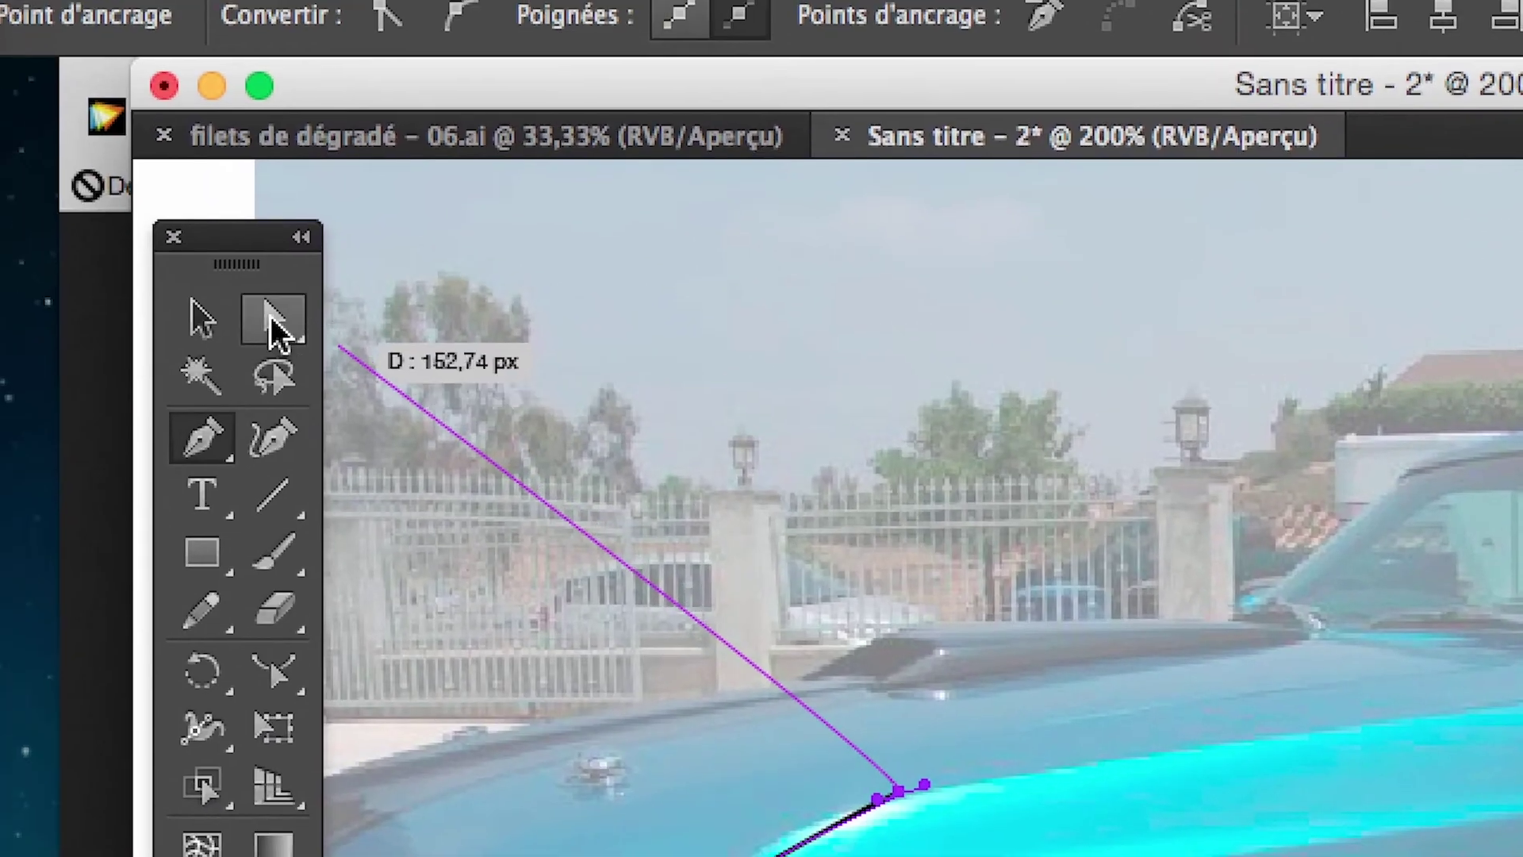
{"action": "left_click", "coordinate": [273, 321]}
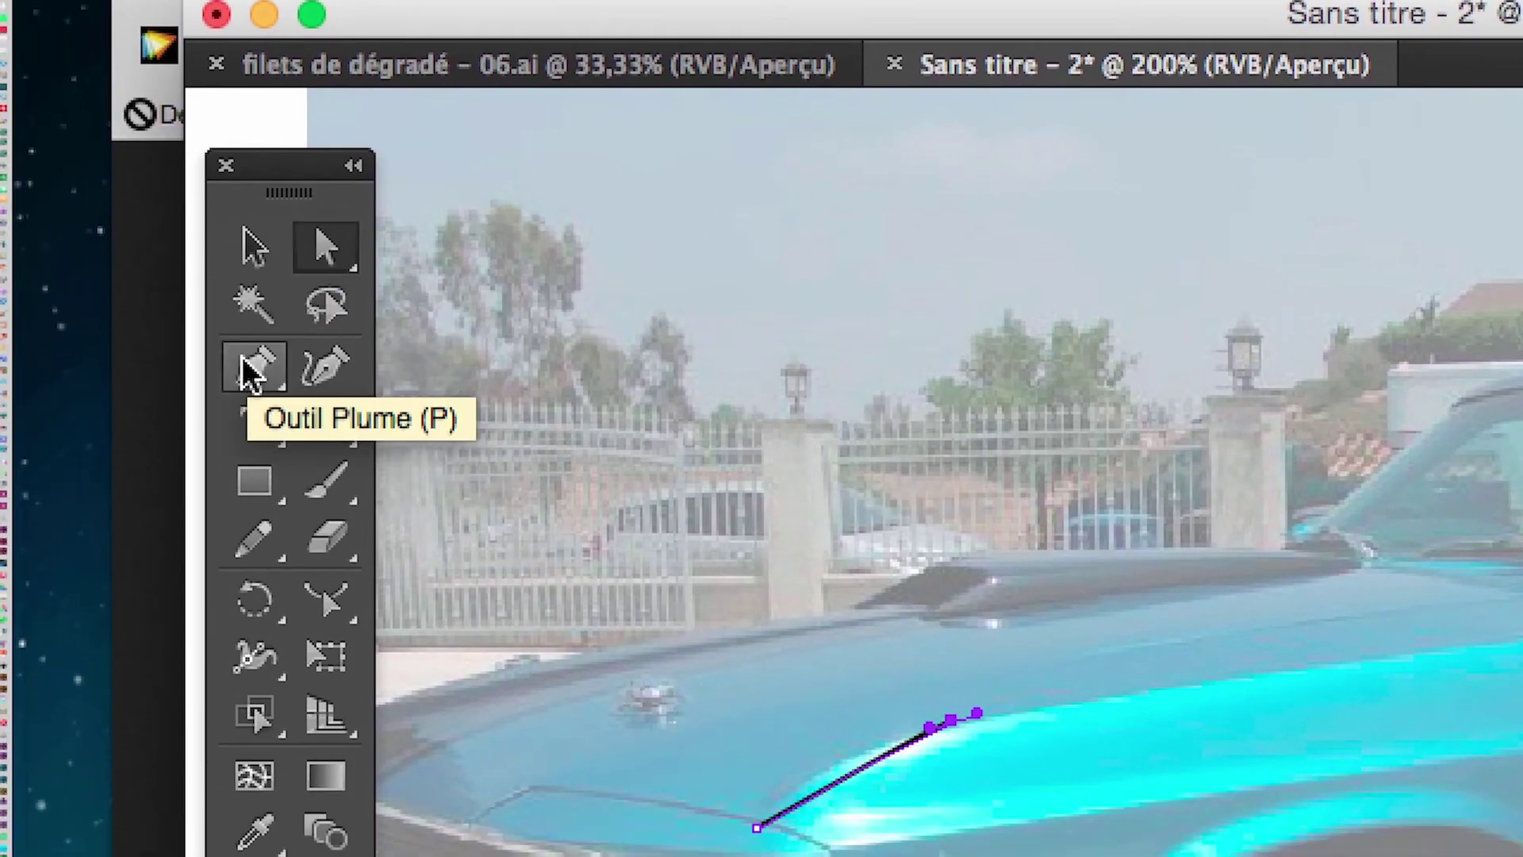
{"action": "left_click", "coordinate": [230, 409]}
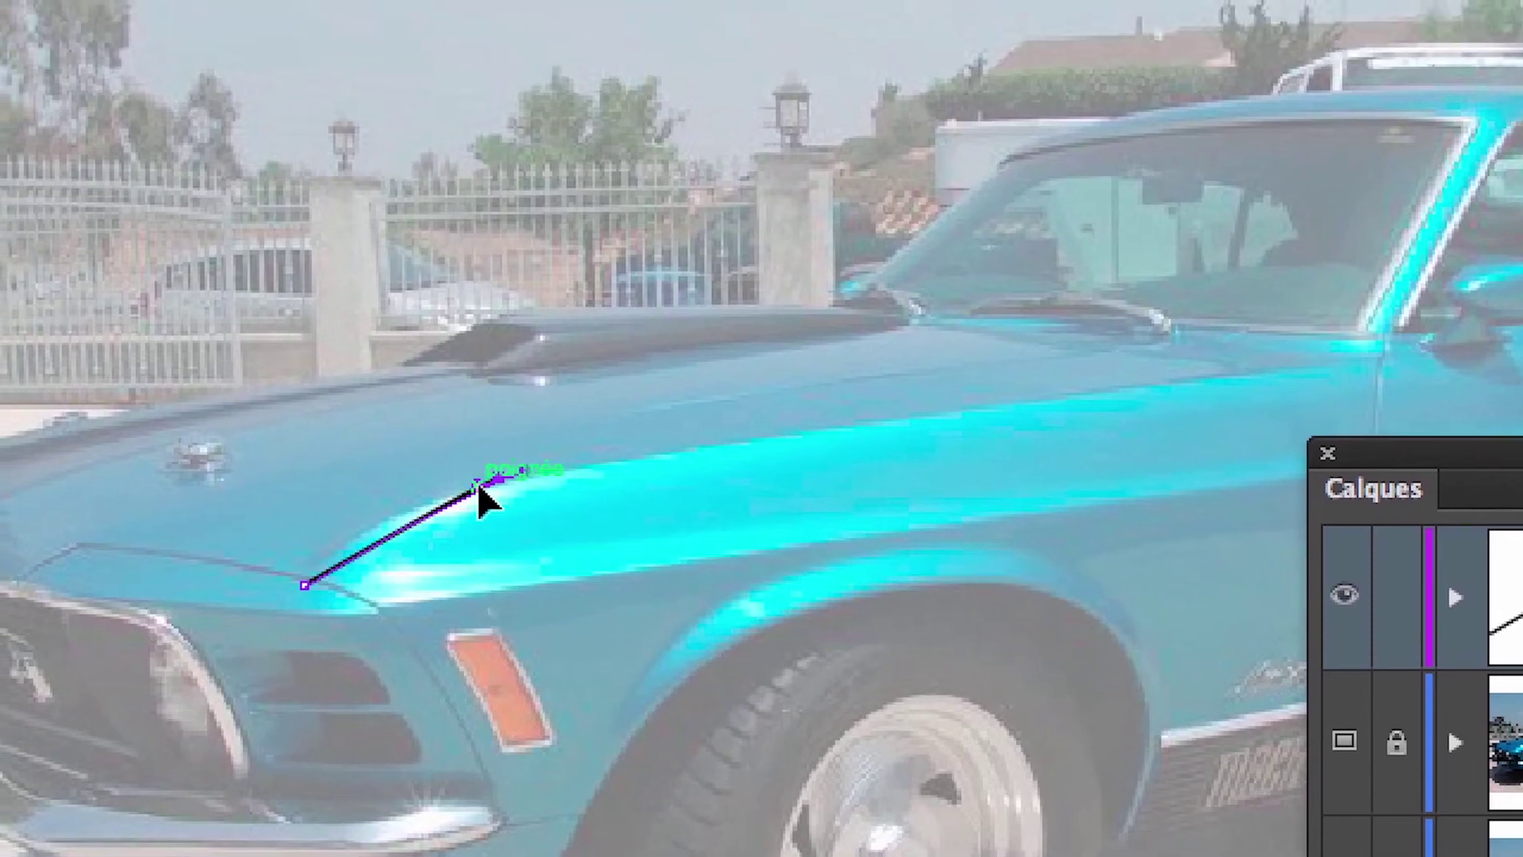
{"action": "left_click_drag", "start_coordinate": [470, 423], "coordinate": [359, 432]}
{"action": "left_click_drag", "start_coordinate": [435, 489], "coordinate": [435, 487]}
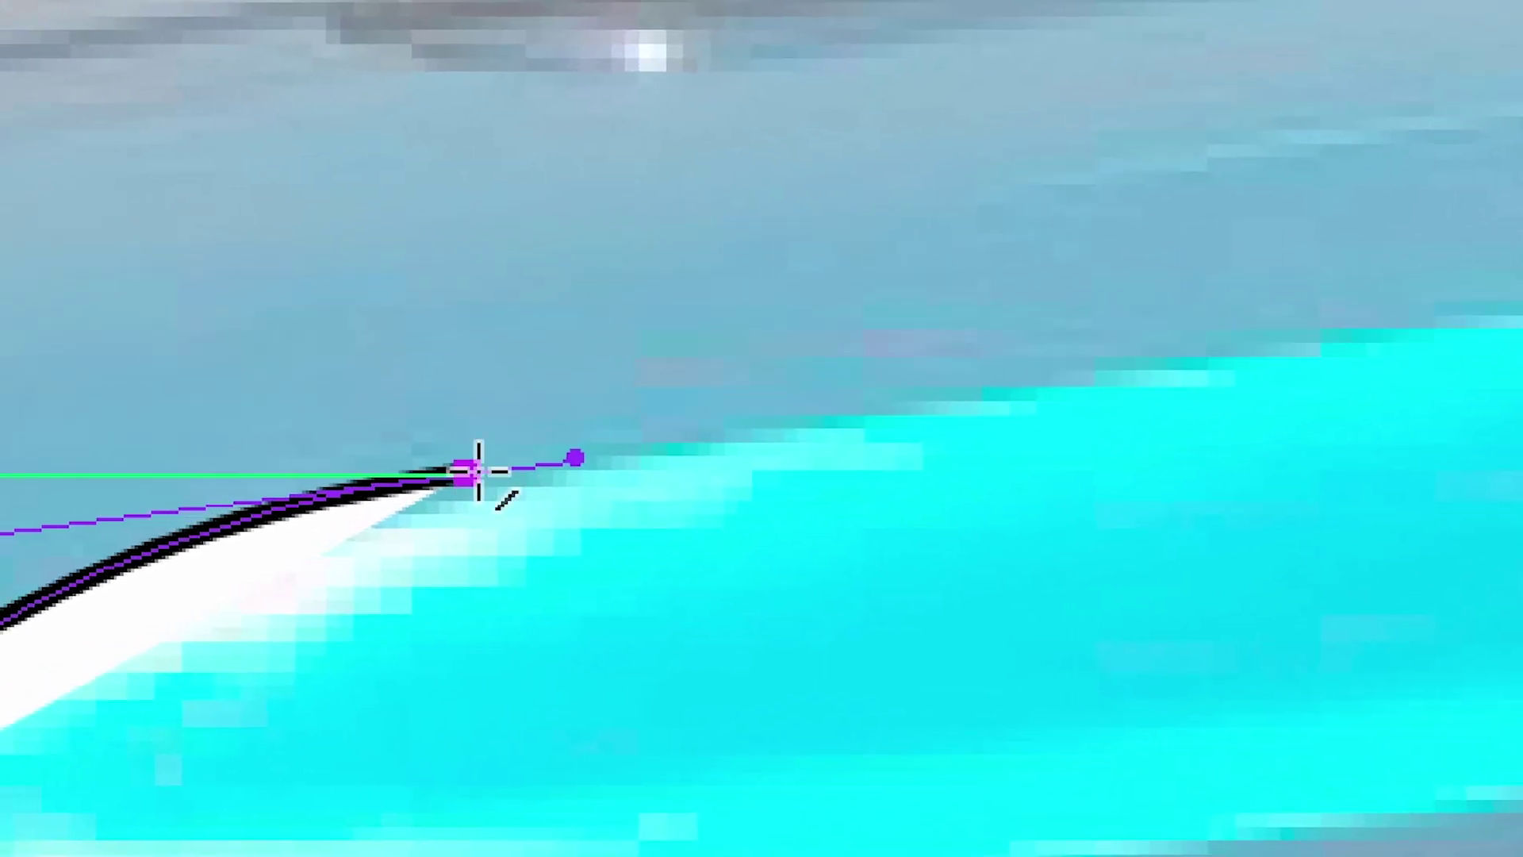
{"action": "left_click", "coordinate": [478, 471]}
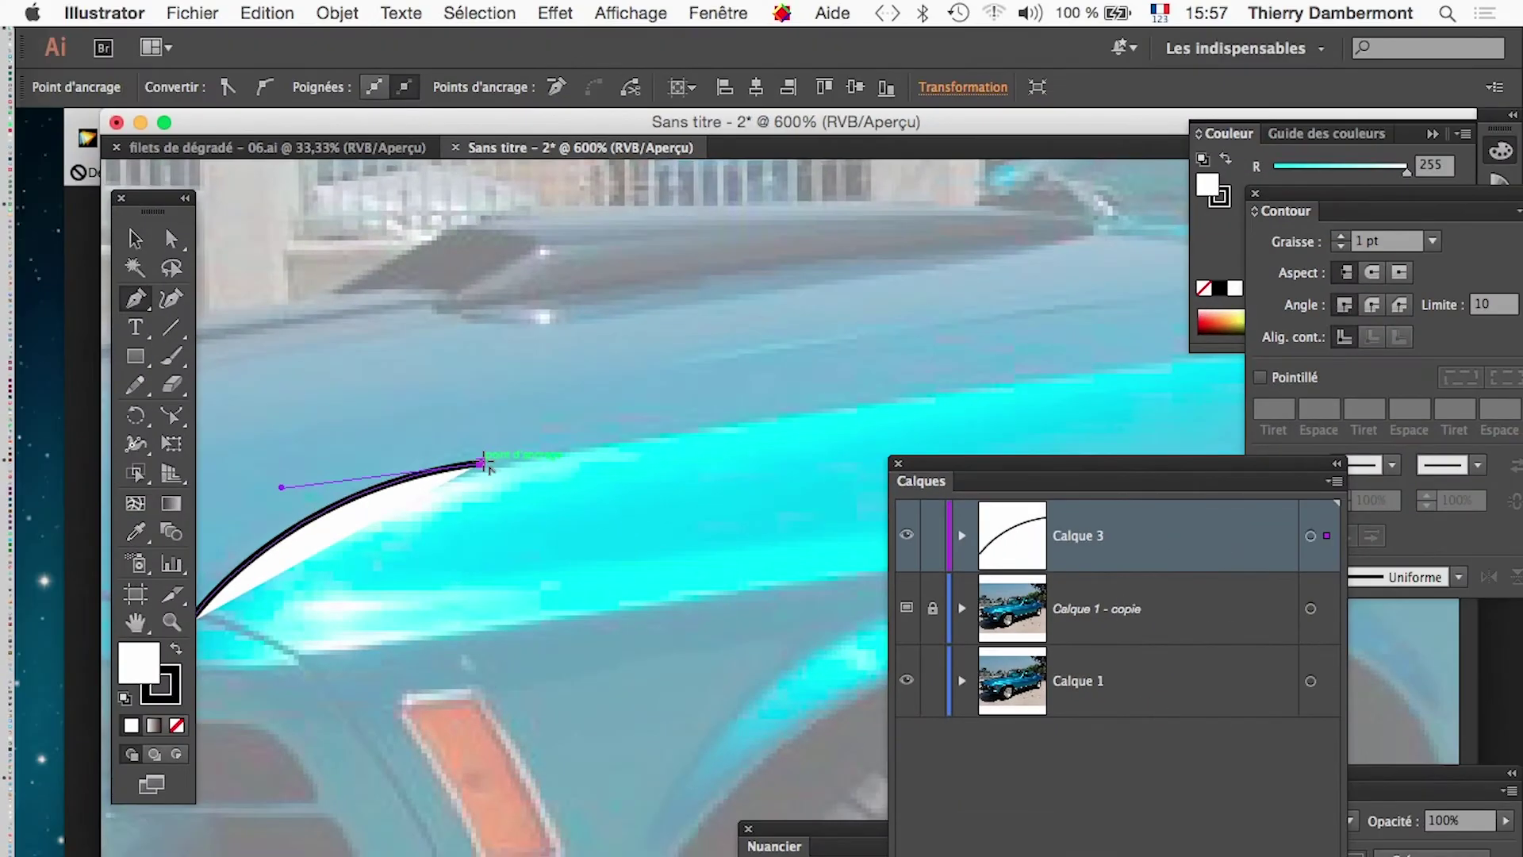
Remove the path's fill and extend the outline along the fender's upper edge to the base of the windshield pillar
{"action": "left_click", "coordinate": [176, 727]}
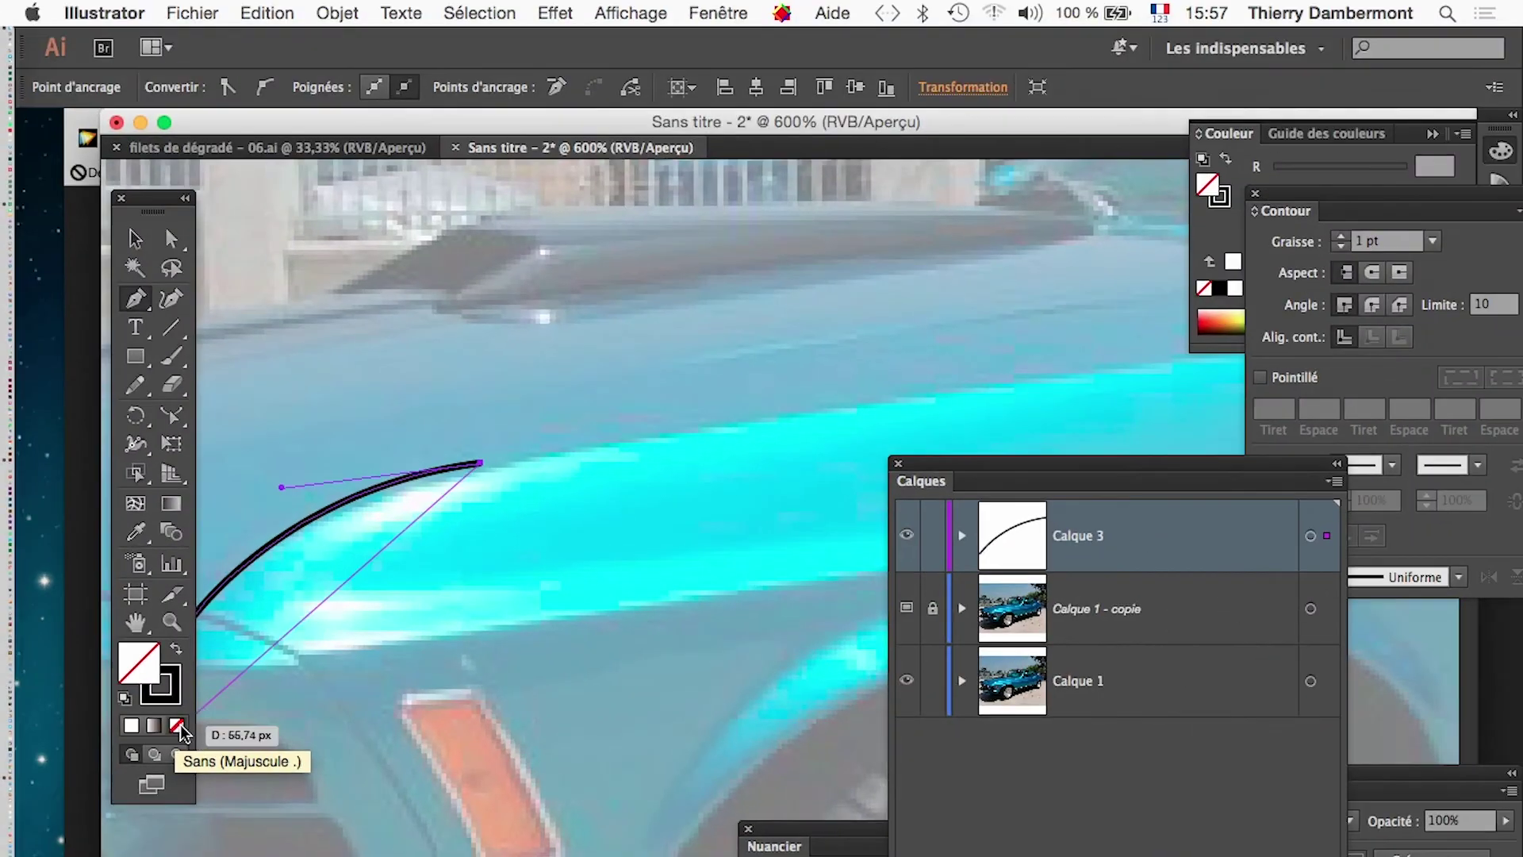
{"action": "left_click", "coordinate": [512, 667], "text": "alt+super"}
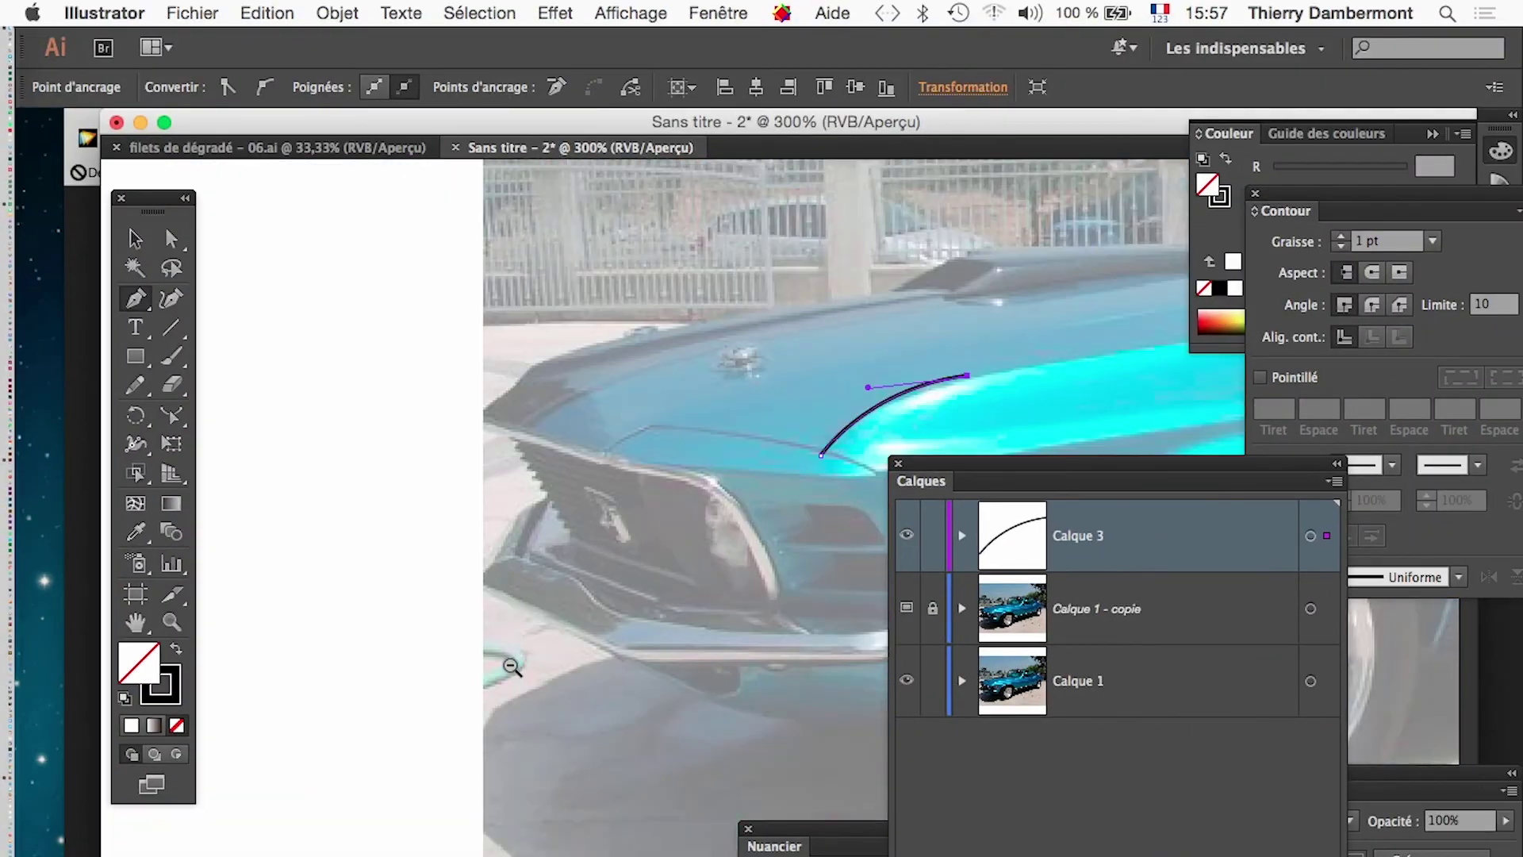
{"action": "left_click_drag", "start_coordinate": [535, 664], "coordinate": [85, 731]}
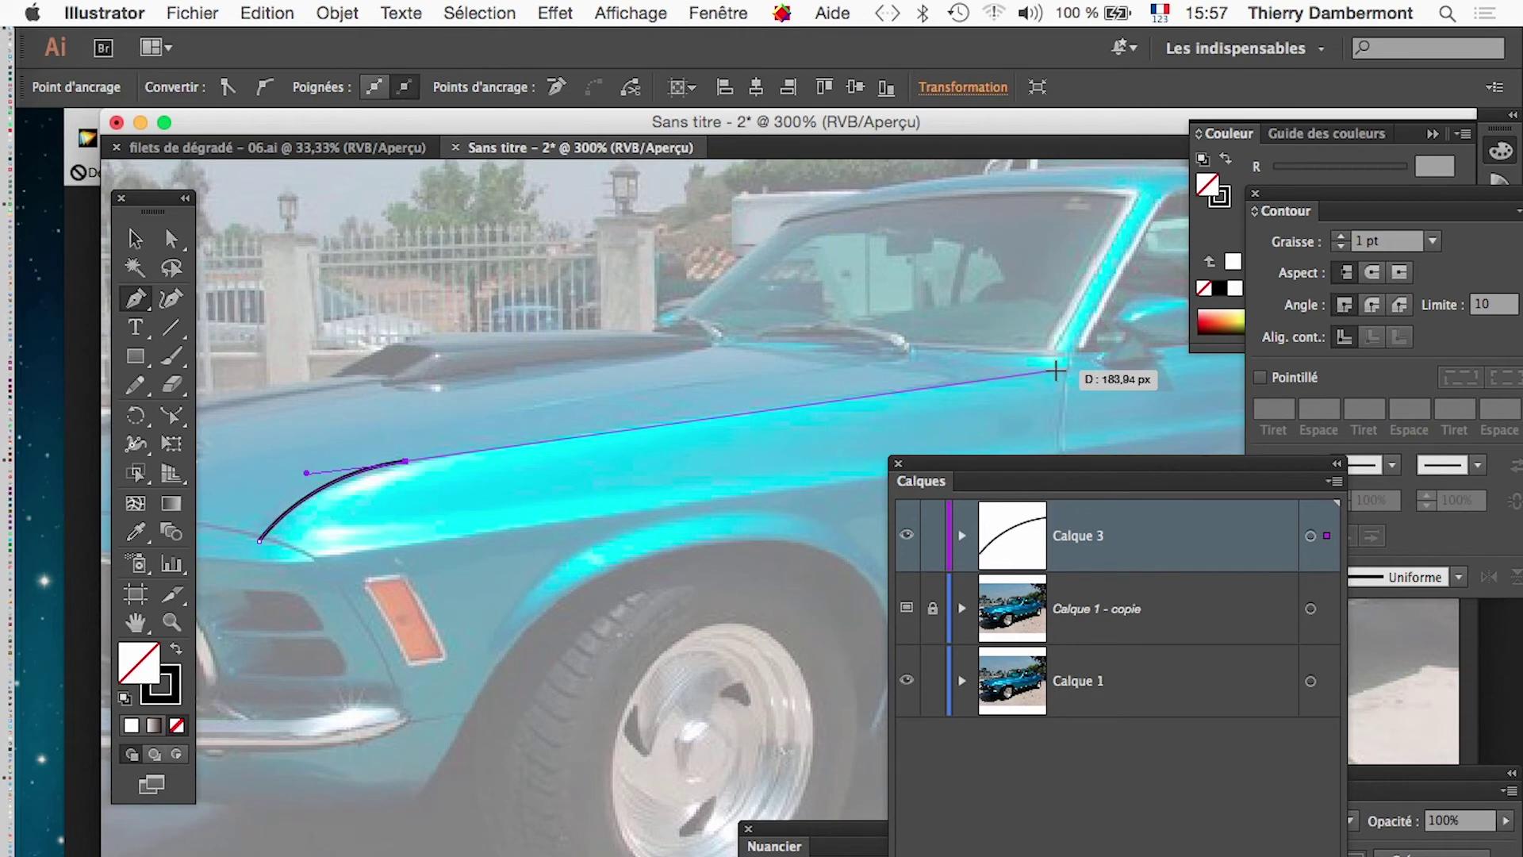
{"action": "left_click_drag", "start_coordinate": [1056, 370], "coordinate": [941, 357]}
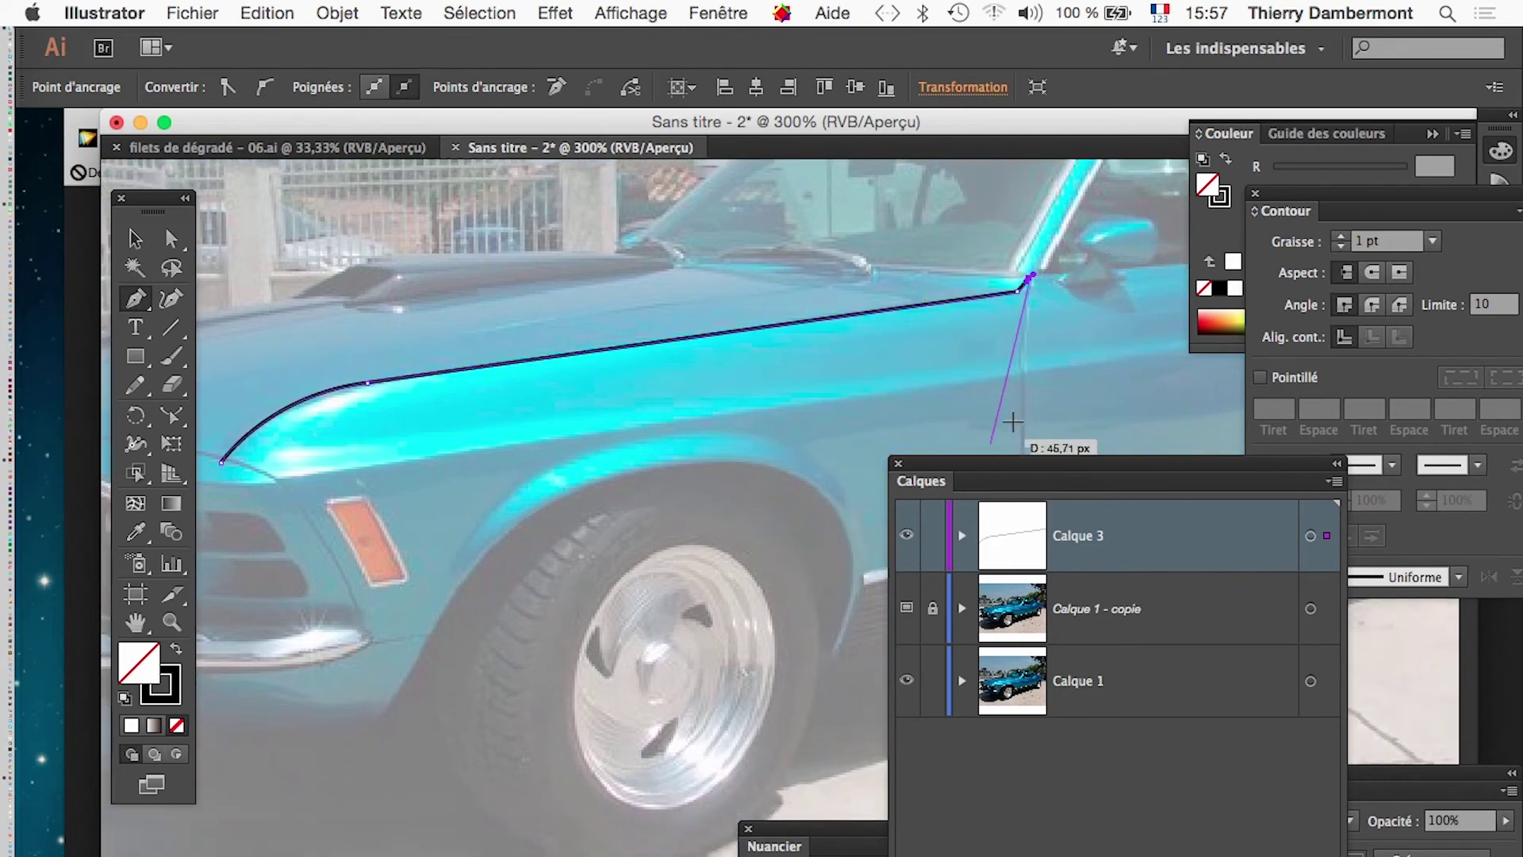
Continue the outline down the door seam and along the sill trim to the rear end of the front wheel arch
{"action": "left_click_drag", "start_coordinate": [941, 460], "coordinate": [1231, 587]}
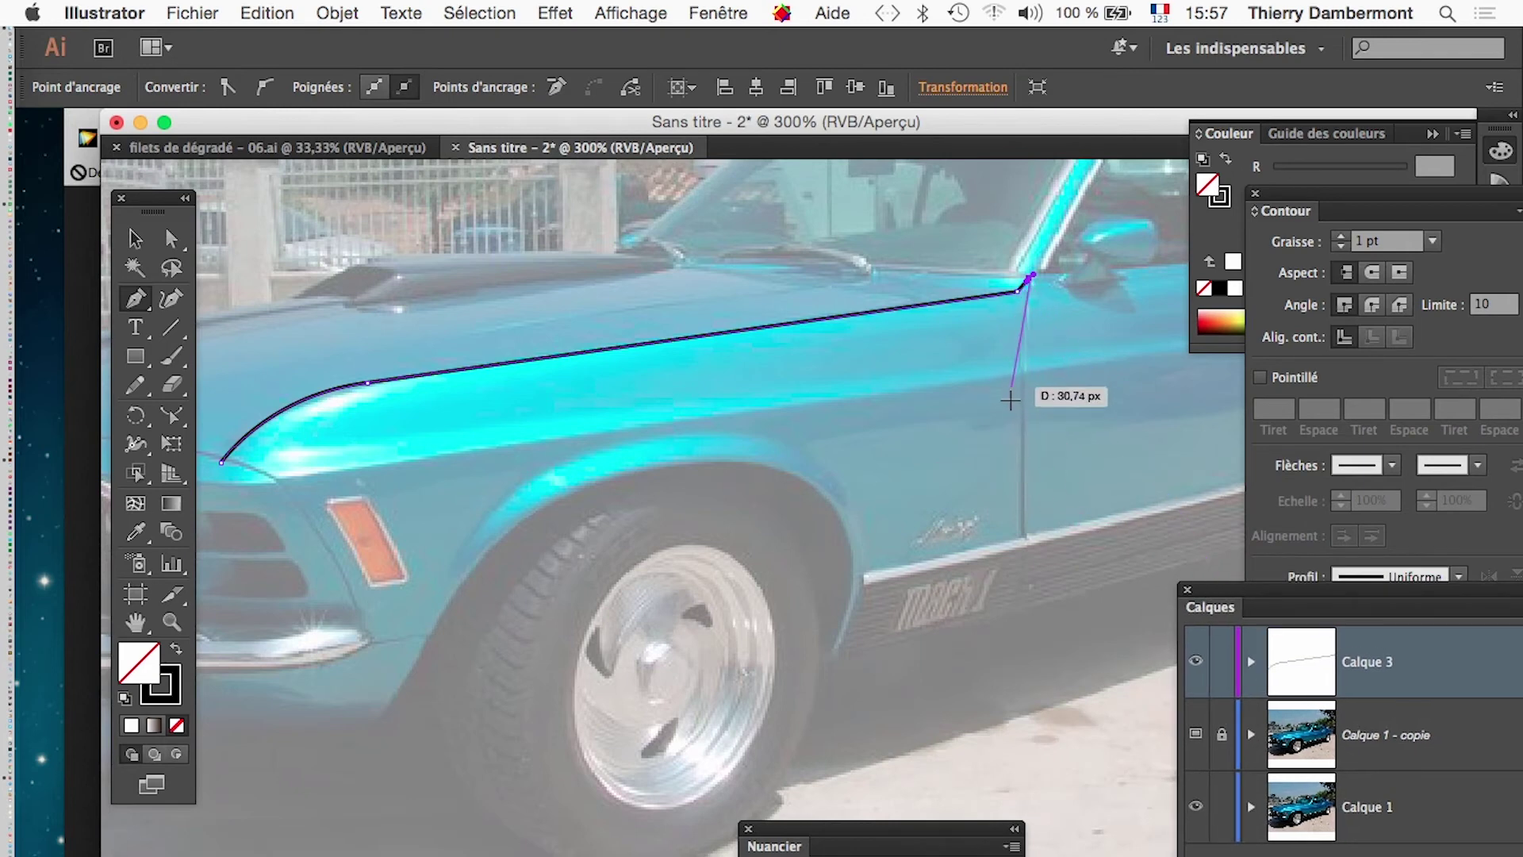
{"action": "left_click_drag", "start_coordinate": [1020, 365], "coordinate": [1024, 407]}
{"action": "left_click_drag", "start_coordinate": [1024, 540], "coordinate": [860, 567]}
{"action": "left_click", "coordinate": [856, 562]}
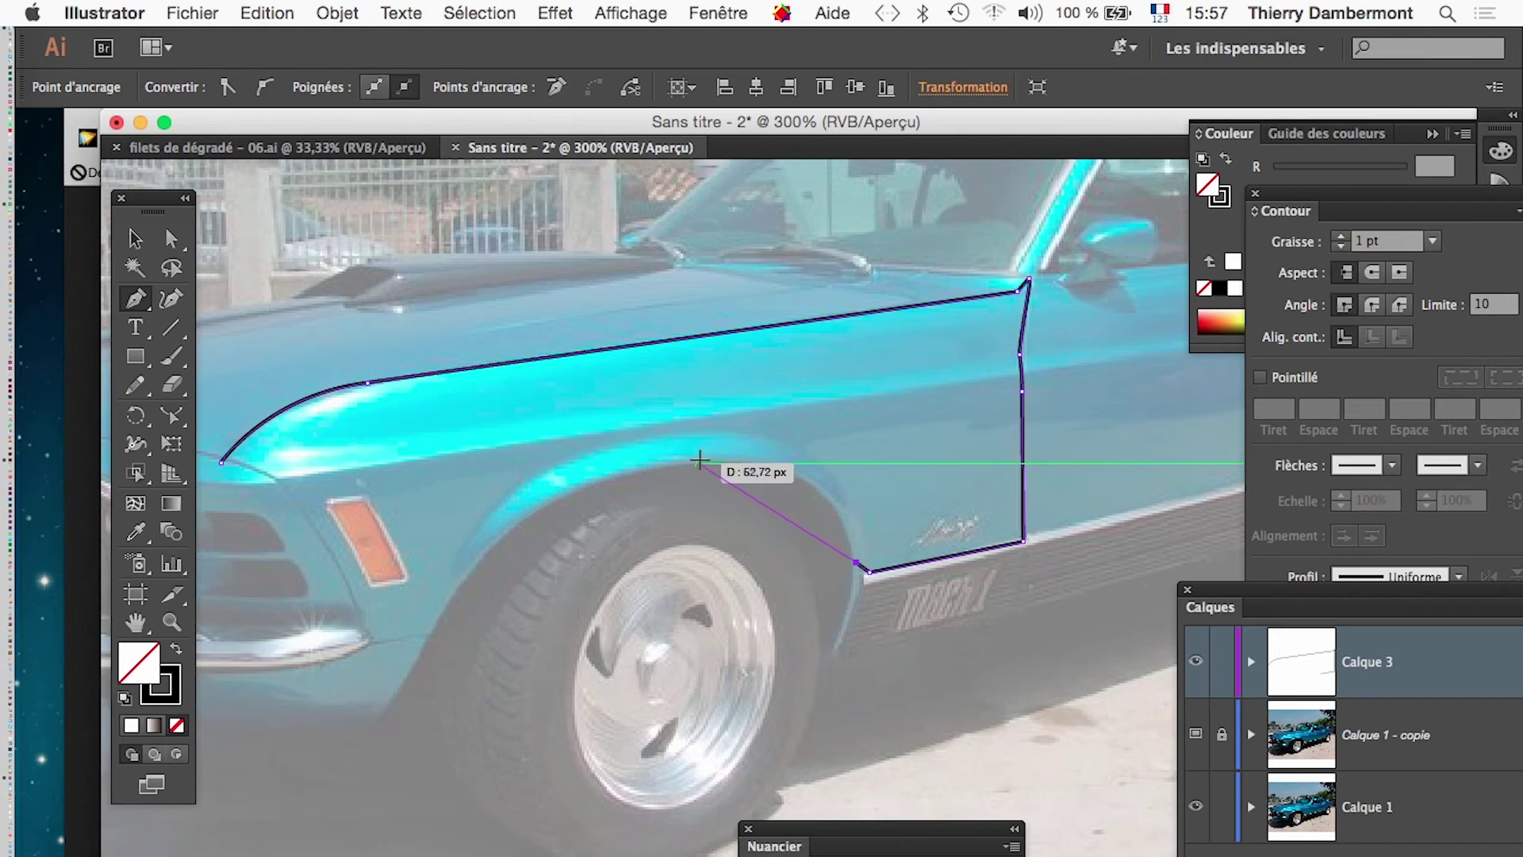
Trace the front wheel arch with curved segments, adjusting the handles to follow its edge from back to front
{"action": "left_click_drag", "start_coordinate": [697, 462], "coordinate": [737, 458]}
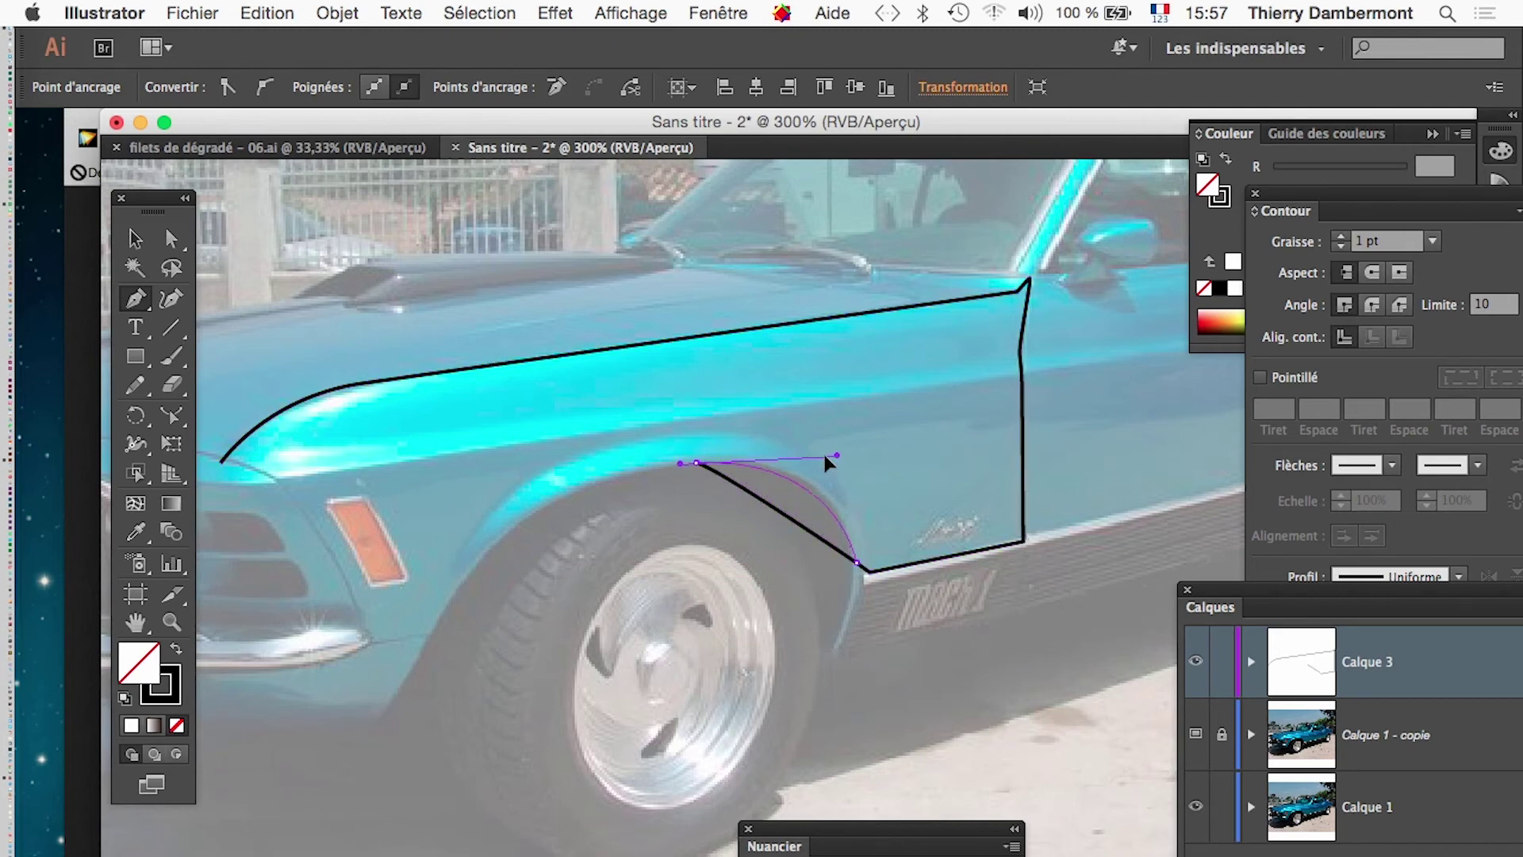
{"action": "left_click_drag", "start_coordinate": [827, 463], "coordinate": [861, 448]}
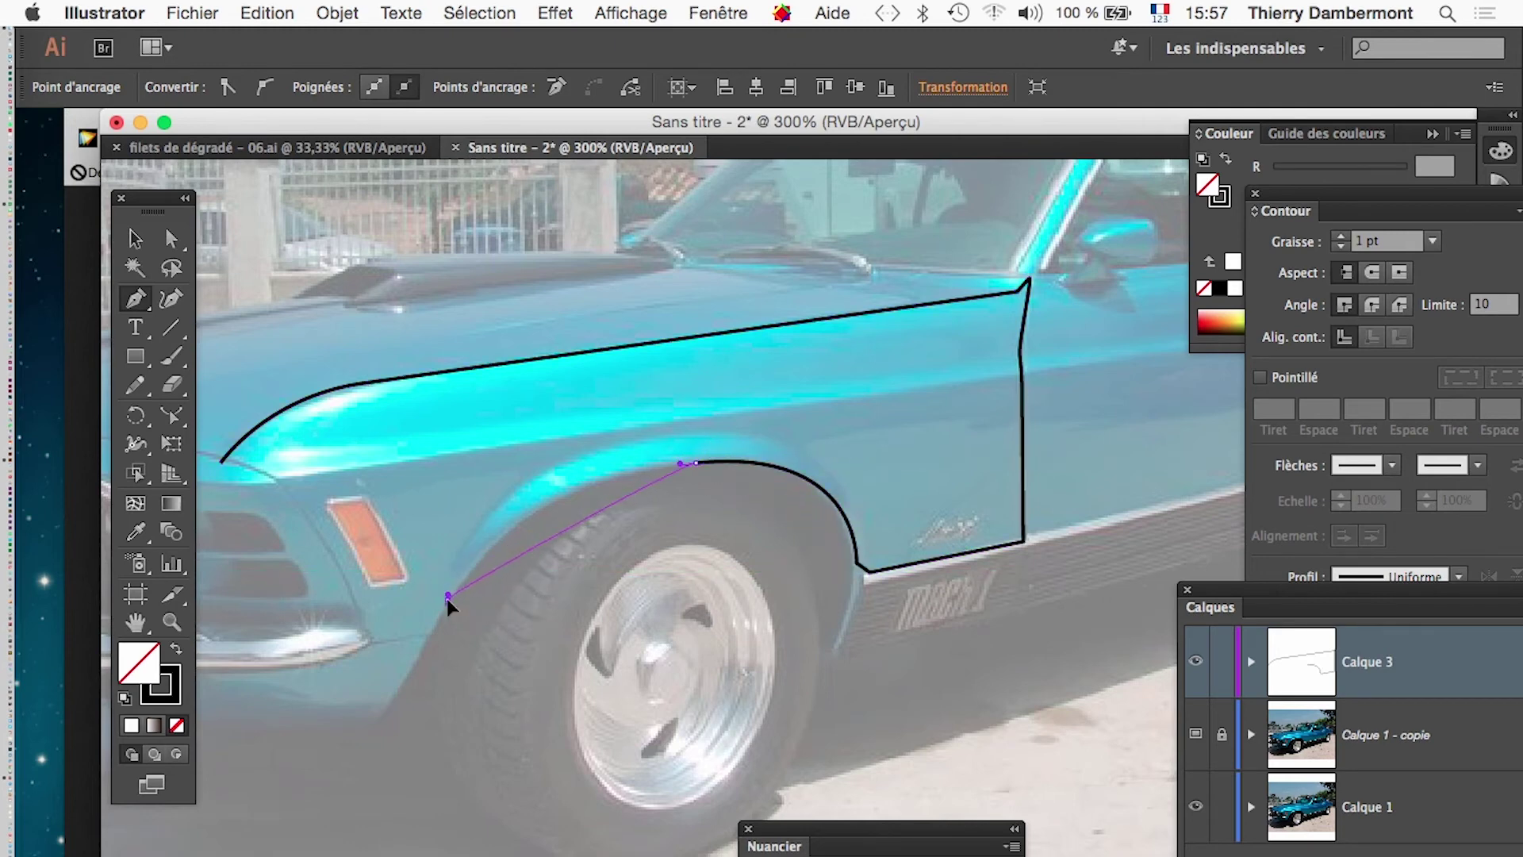
{"action": "left_click_drag", "start_coordinate": [448, 594], "coordinate": [544, 476]}
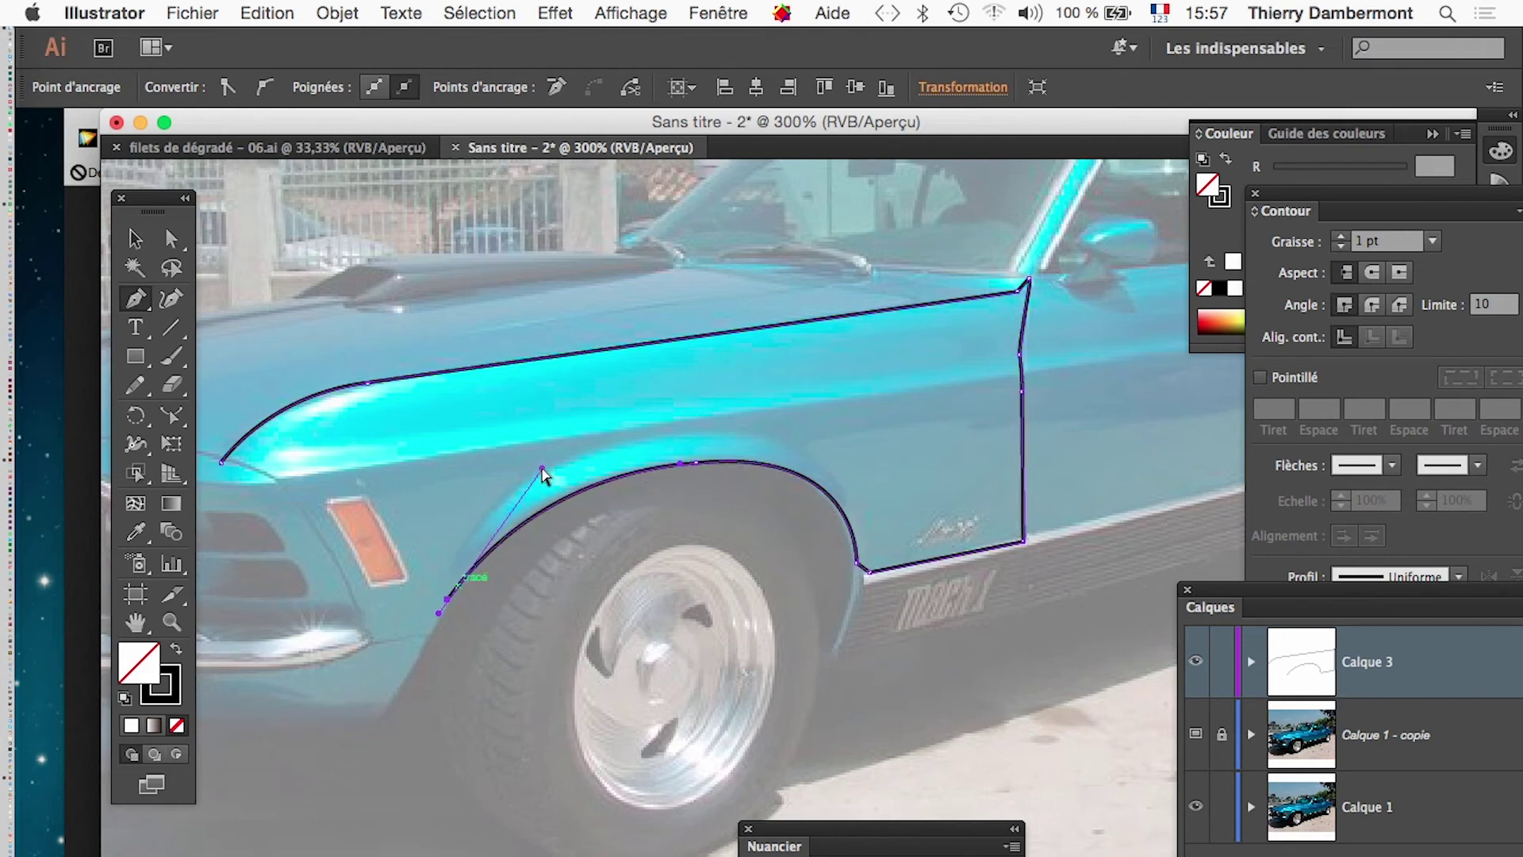
Trace from the wheel arch to the bumper and up the front seam past the orange marker light, closing the path at its start
{"action": "left_click_drag", "start_coordinate": [429, 634], "coordinate": [409, 635]}
{"action": "left_click", "coordinate": [366, 643]}
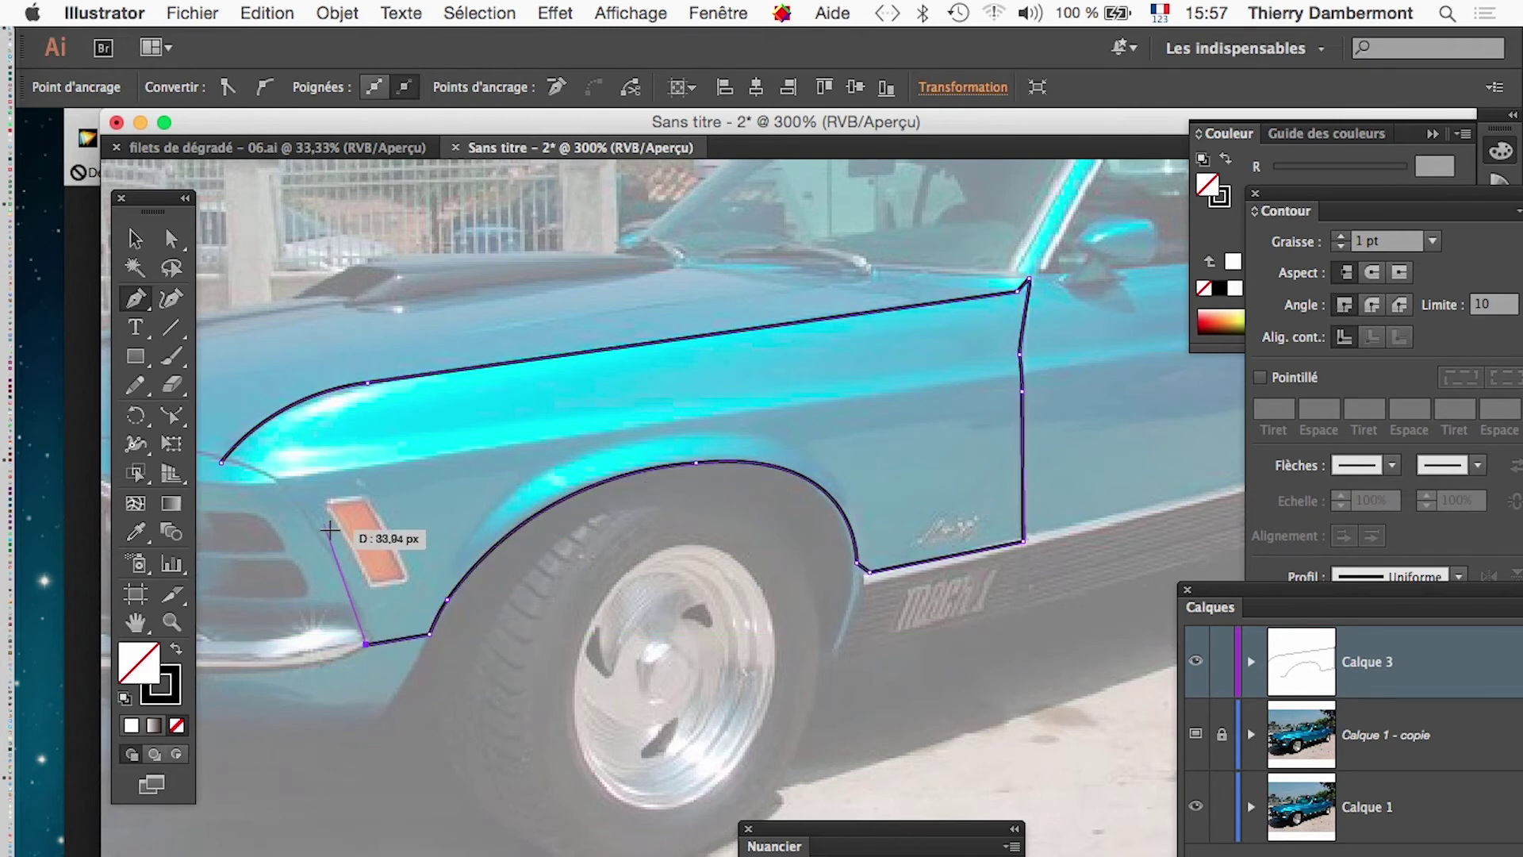
{"action": "left_click_drag", "start_coordinate": [280, 485], "coordinate": [223, 462]}
{"action": "left_click", "coordinate": [222, 462]}
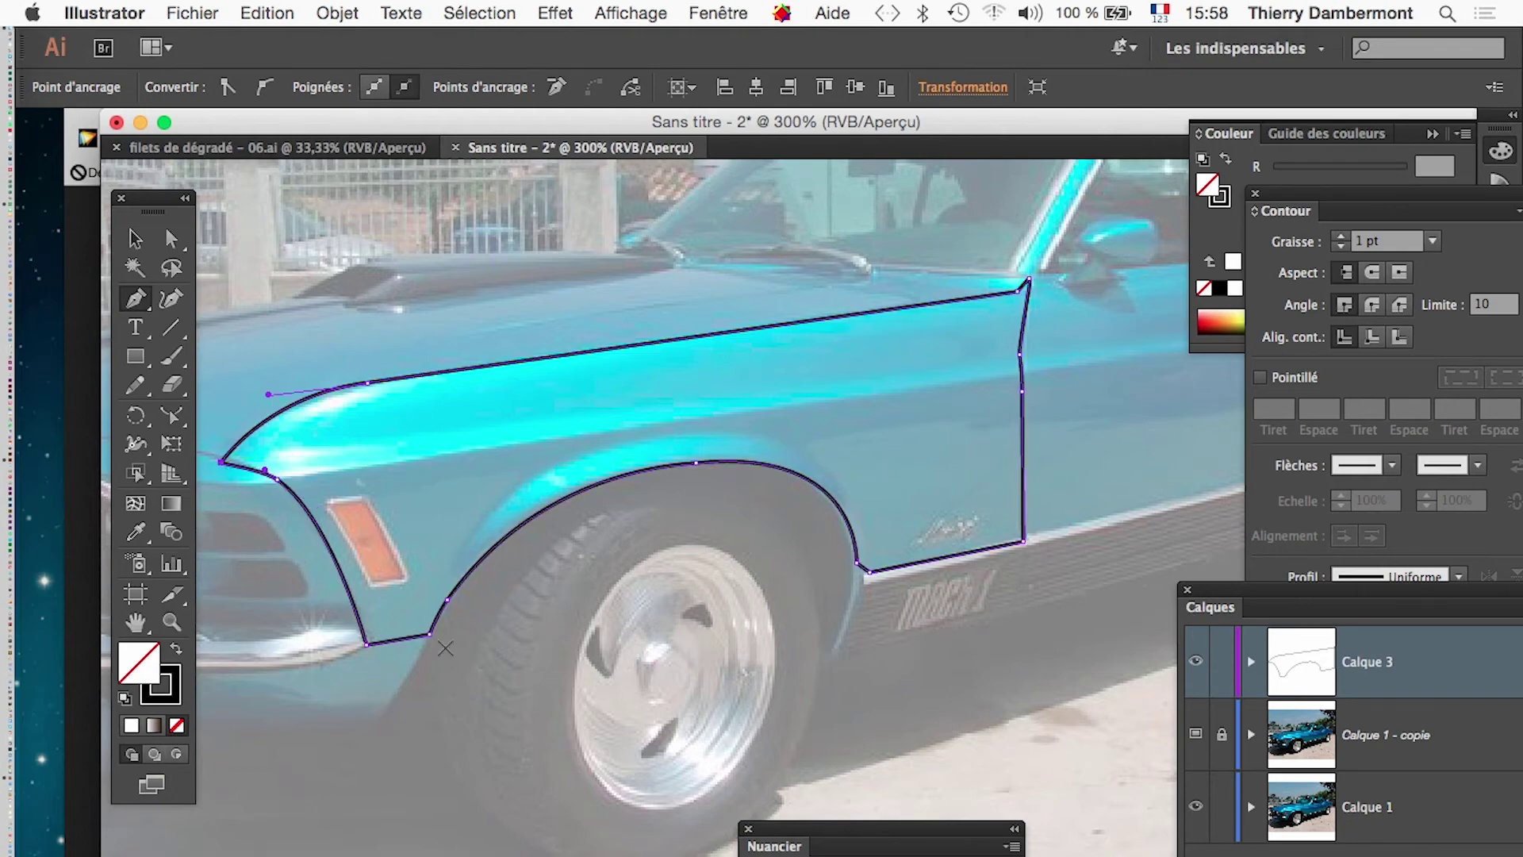
Expand Calque 3 and lock the finished fender path
{"action": "left_click_drag", "start_coordinate": [891, 661], "coordinate": [363, 736]}
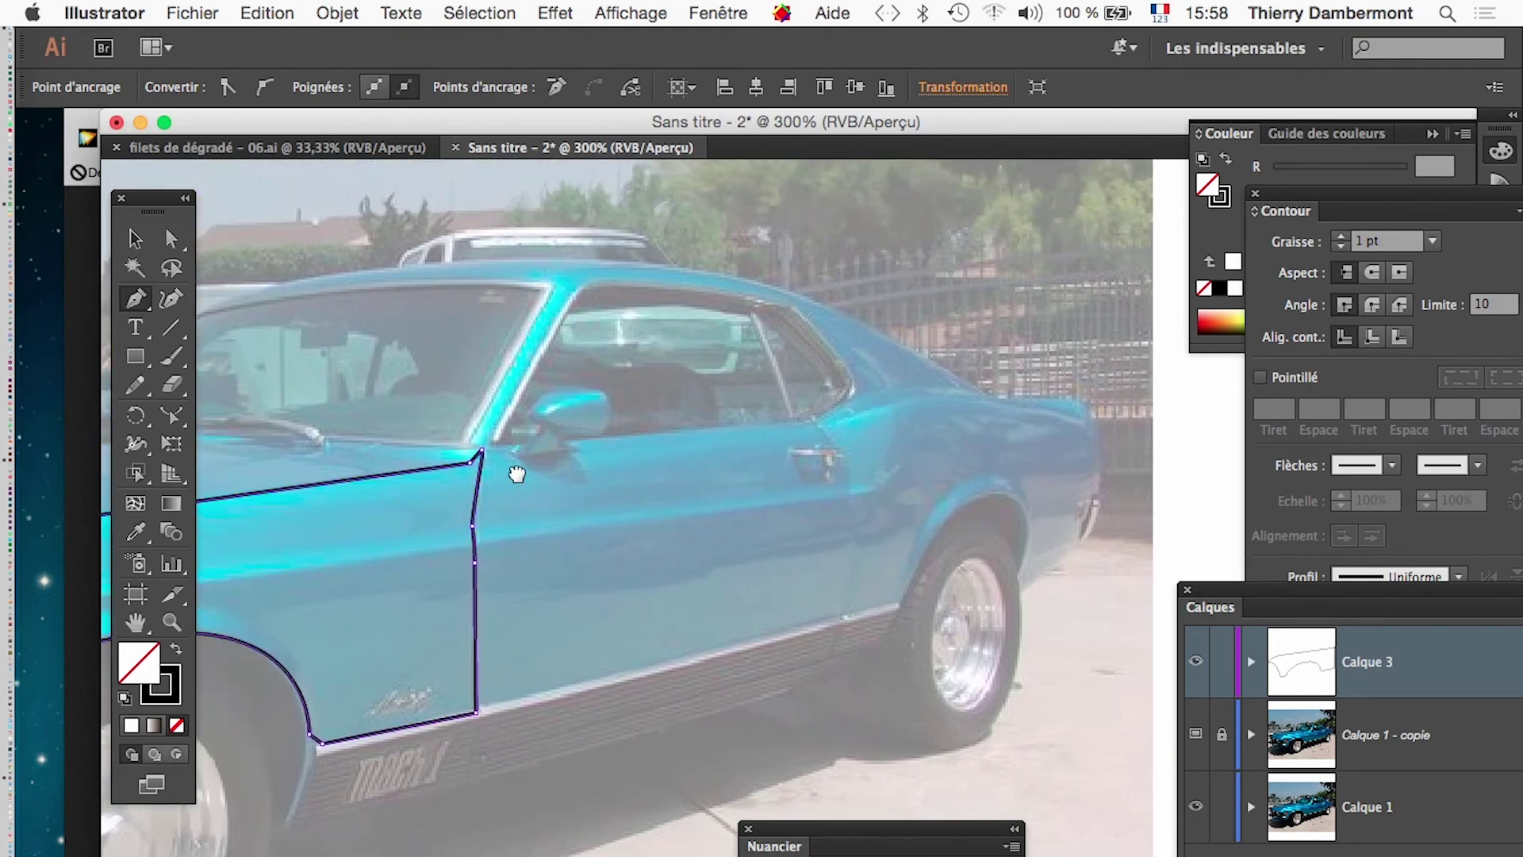
{"action": "left_click_drag", "start_coordinate": [517, 473], "coordinate": [925, 568]}
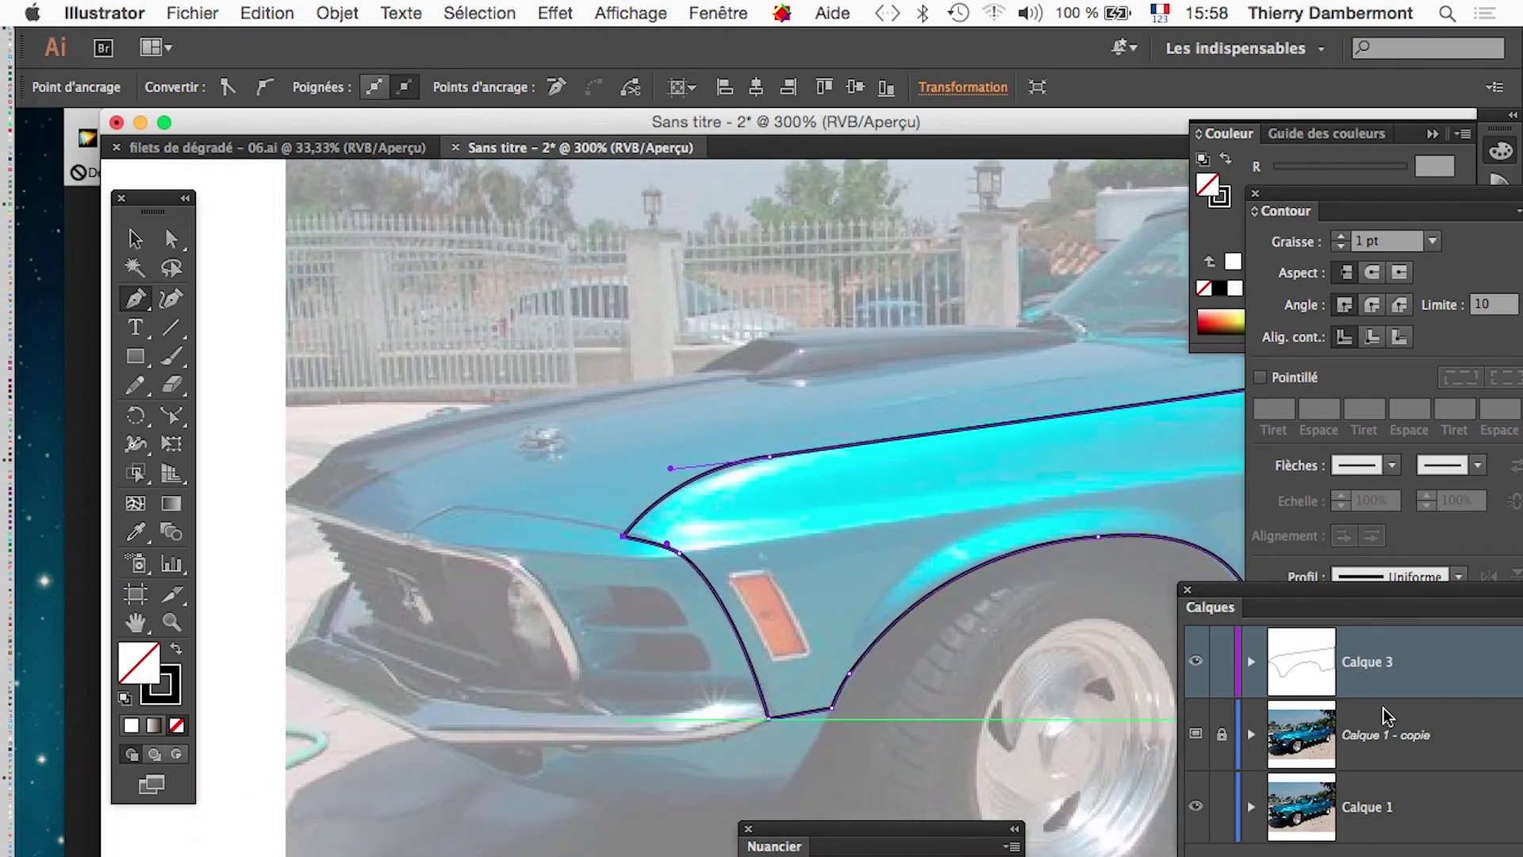
{"action": "left_click", "coordinate": [1249, 662]}
{"action": "left_click", "coordinate": [1224, 735]}
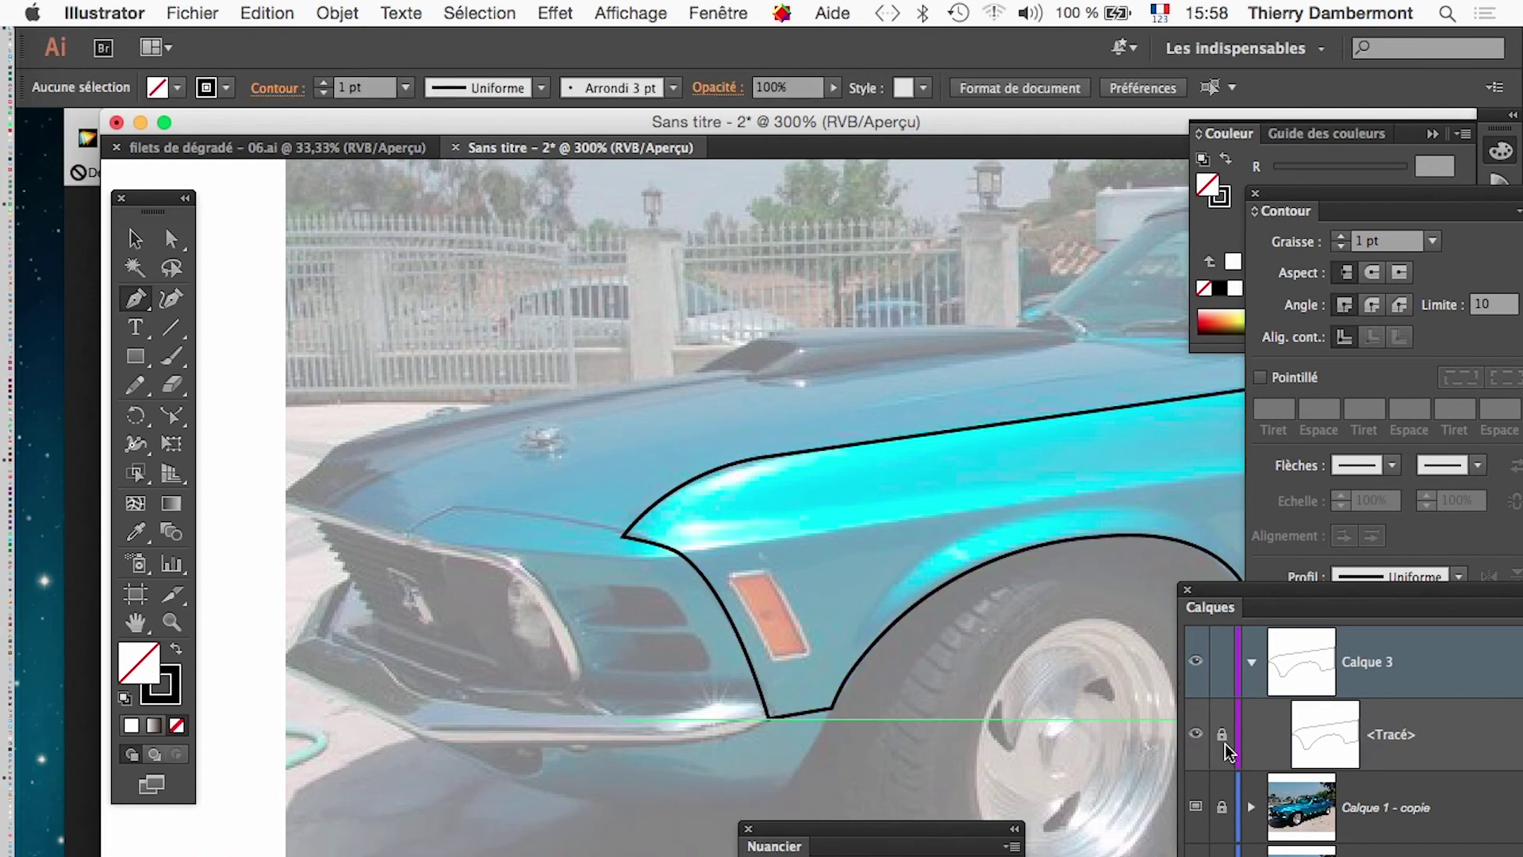
Start a new Pen outline for the hood at the car's nose and trace its front edge to the fender's front corner
{"action": "scroll", "coordinate": [1165, 725], "scroll_direction": "right", "scroll_amount": 3}
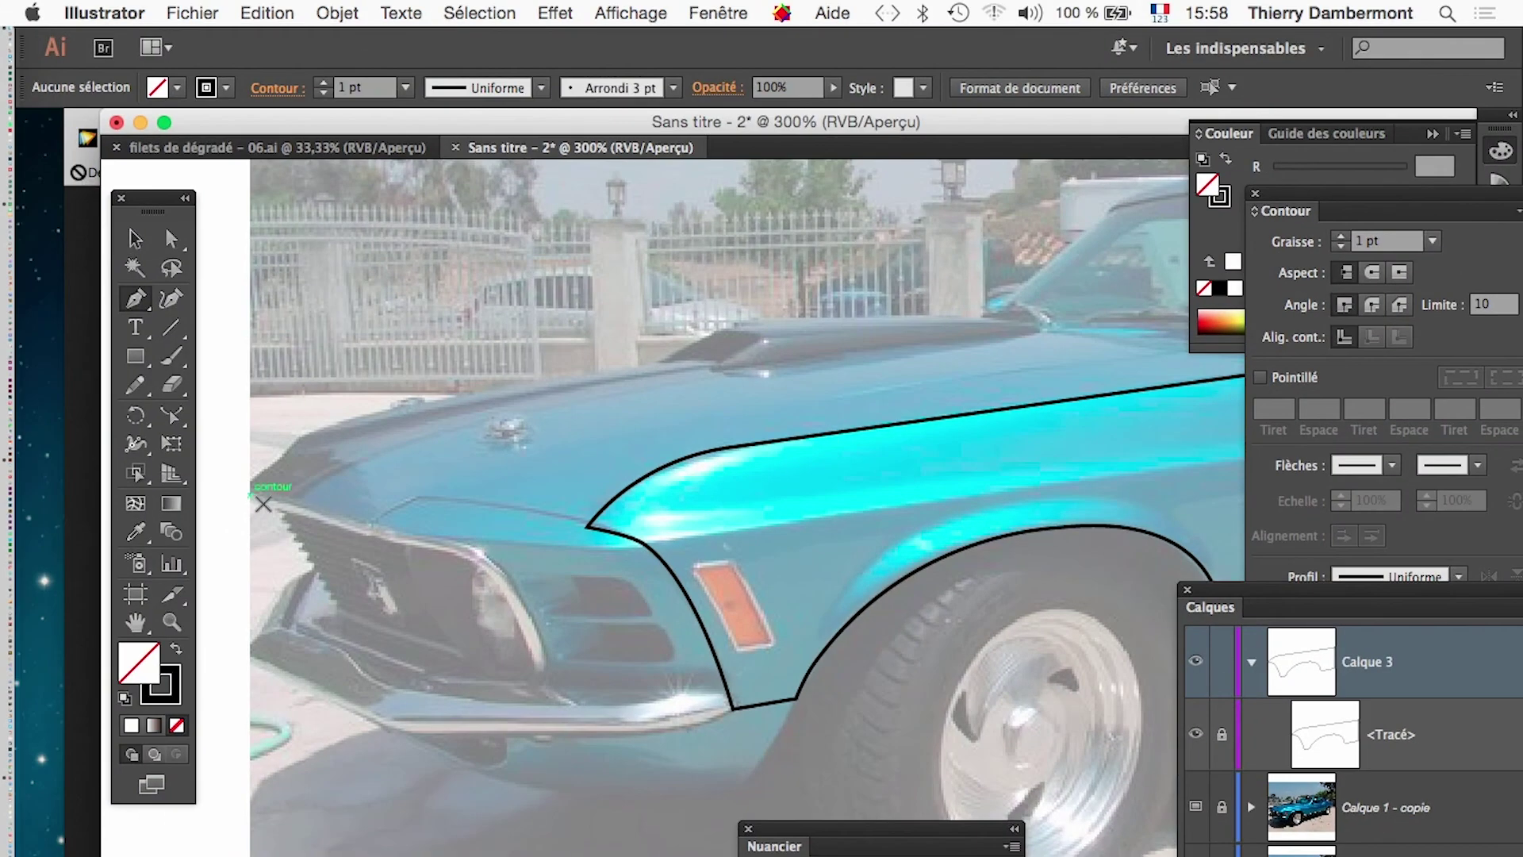
{"action": "scroll", "coordinate": [315, 503], "scroll_direction": "left", "scroll_amount": 3}
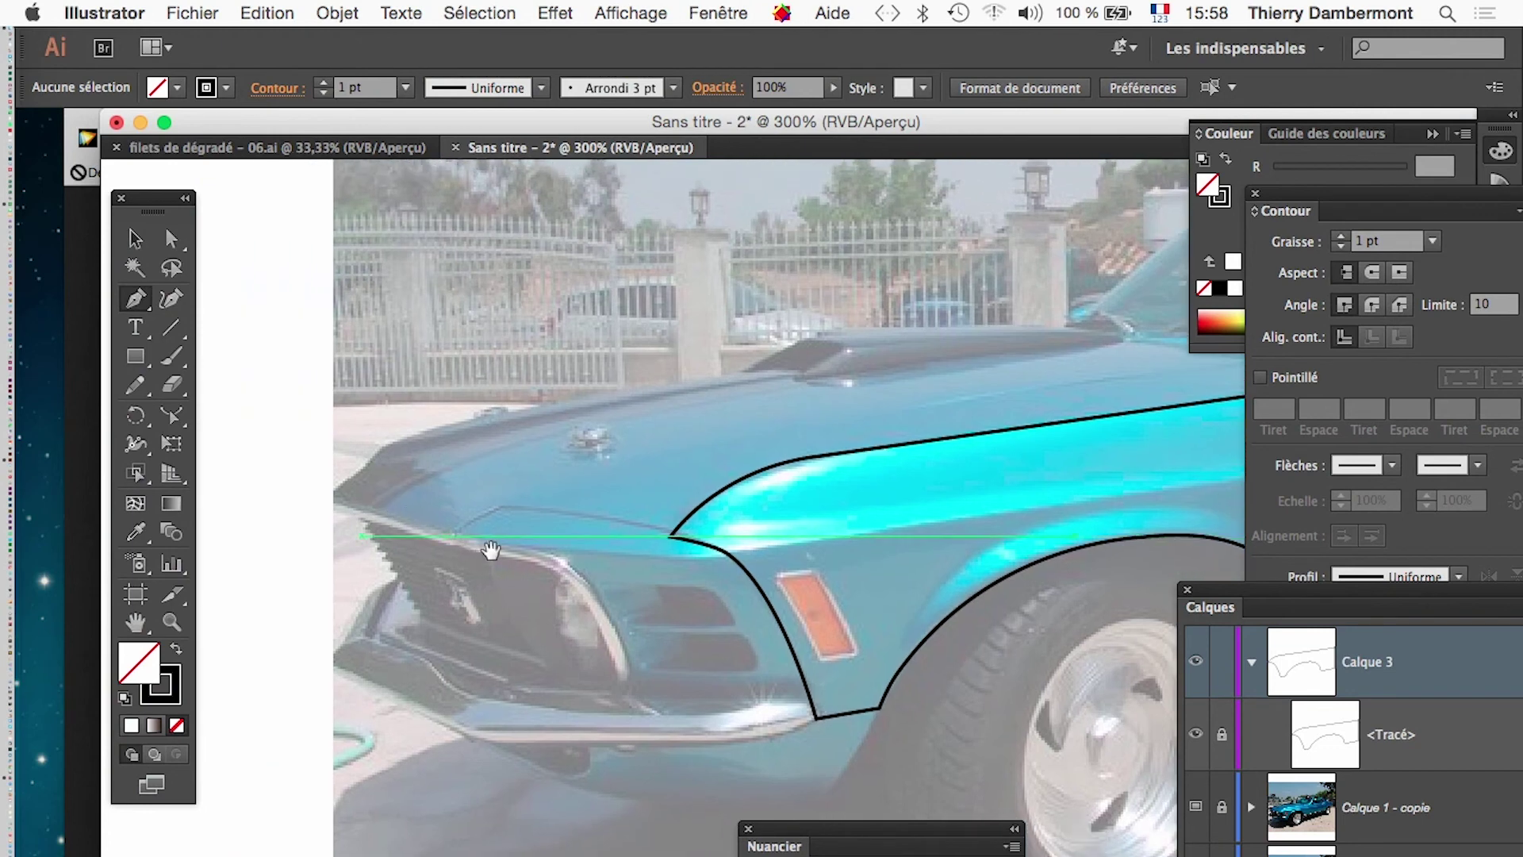
{"action": "left_click", "coordinate": [325, 501]}
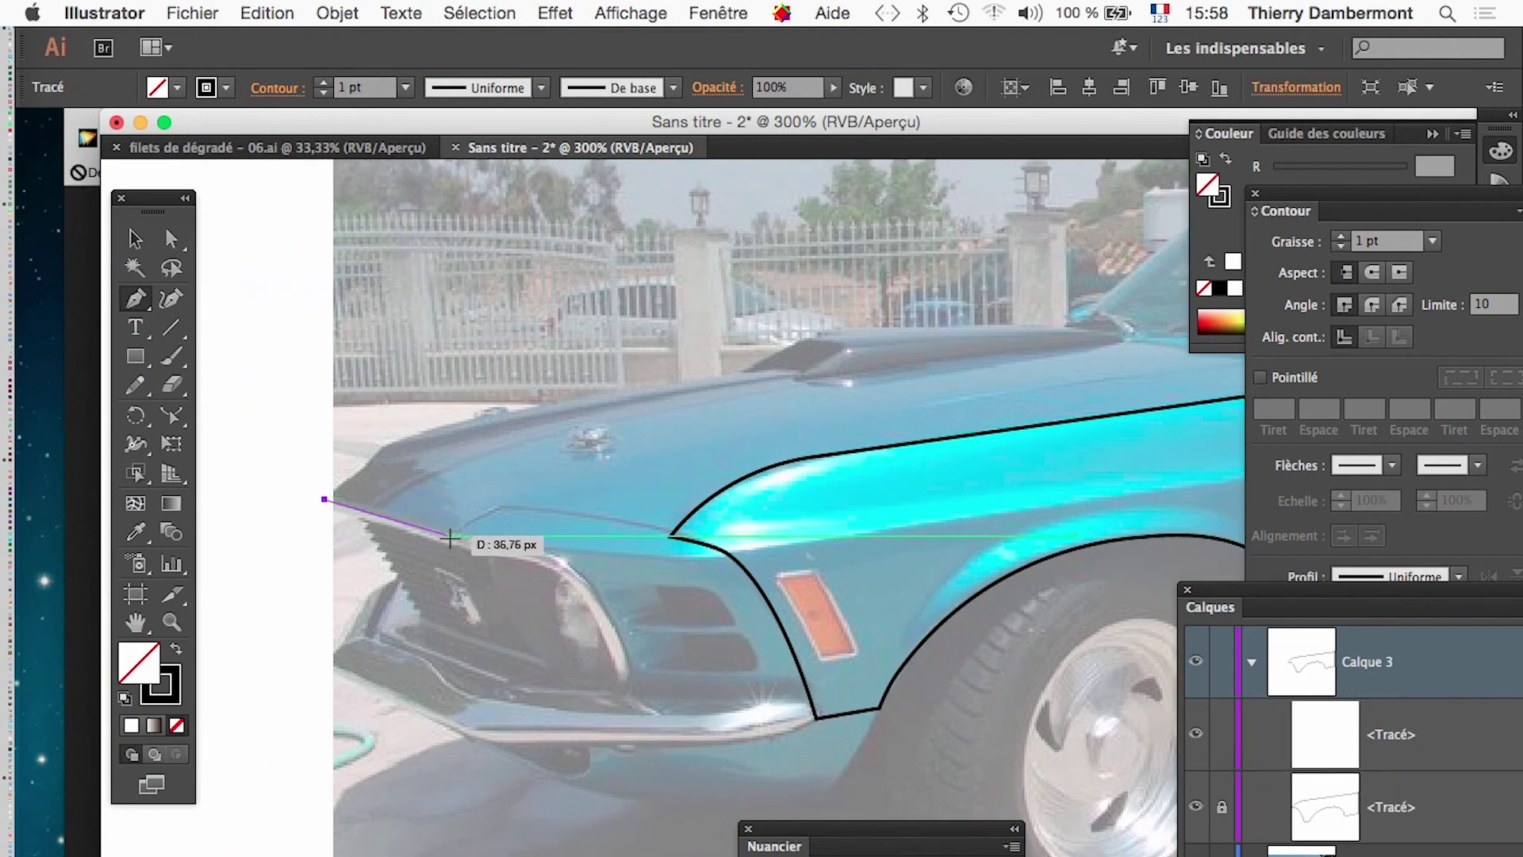
{"action": "left_click_drag", "start_coordinate": [447, 535], "coordinate": [674, 536]}
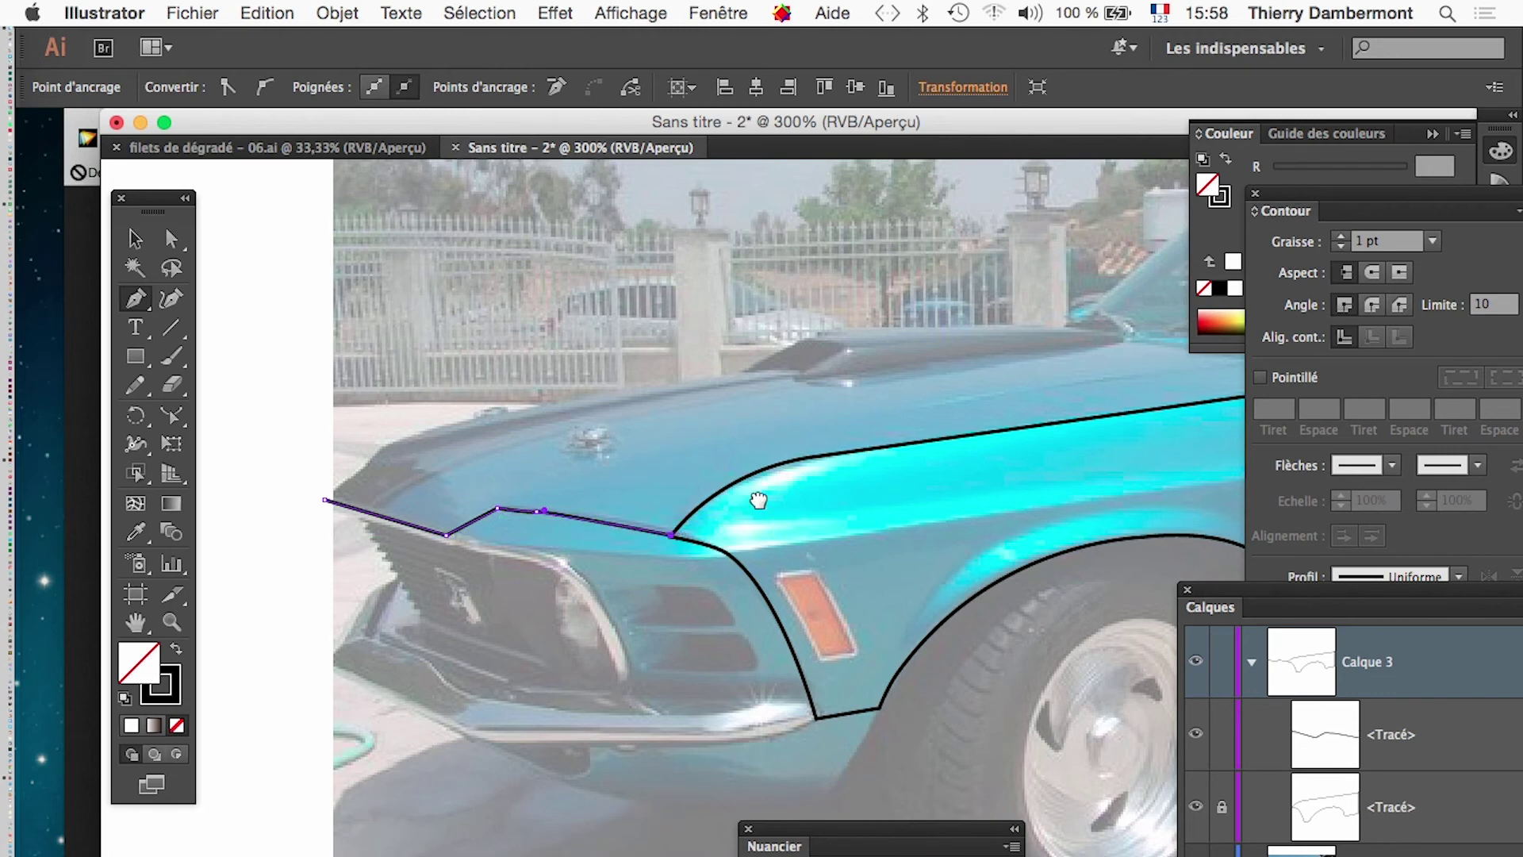
Continue the hood outline inside the fender area, overlapping the fender path, up to its corner at the windshield pillar base
{"action": "scroll", "coordinate": [674, 535], "scroll_direction": "right", "scroll_amount": 5}
{"action": "scroll", "coordinate": [673, 536], "scroll_direction": "up", "scroll_amount": 2}
{"action": "left_click", "coordinate": [460, 627]}
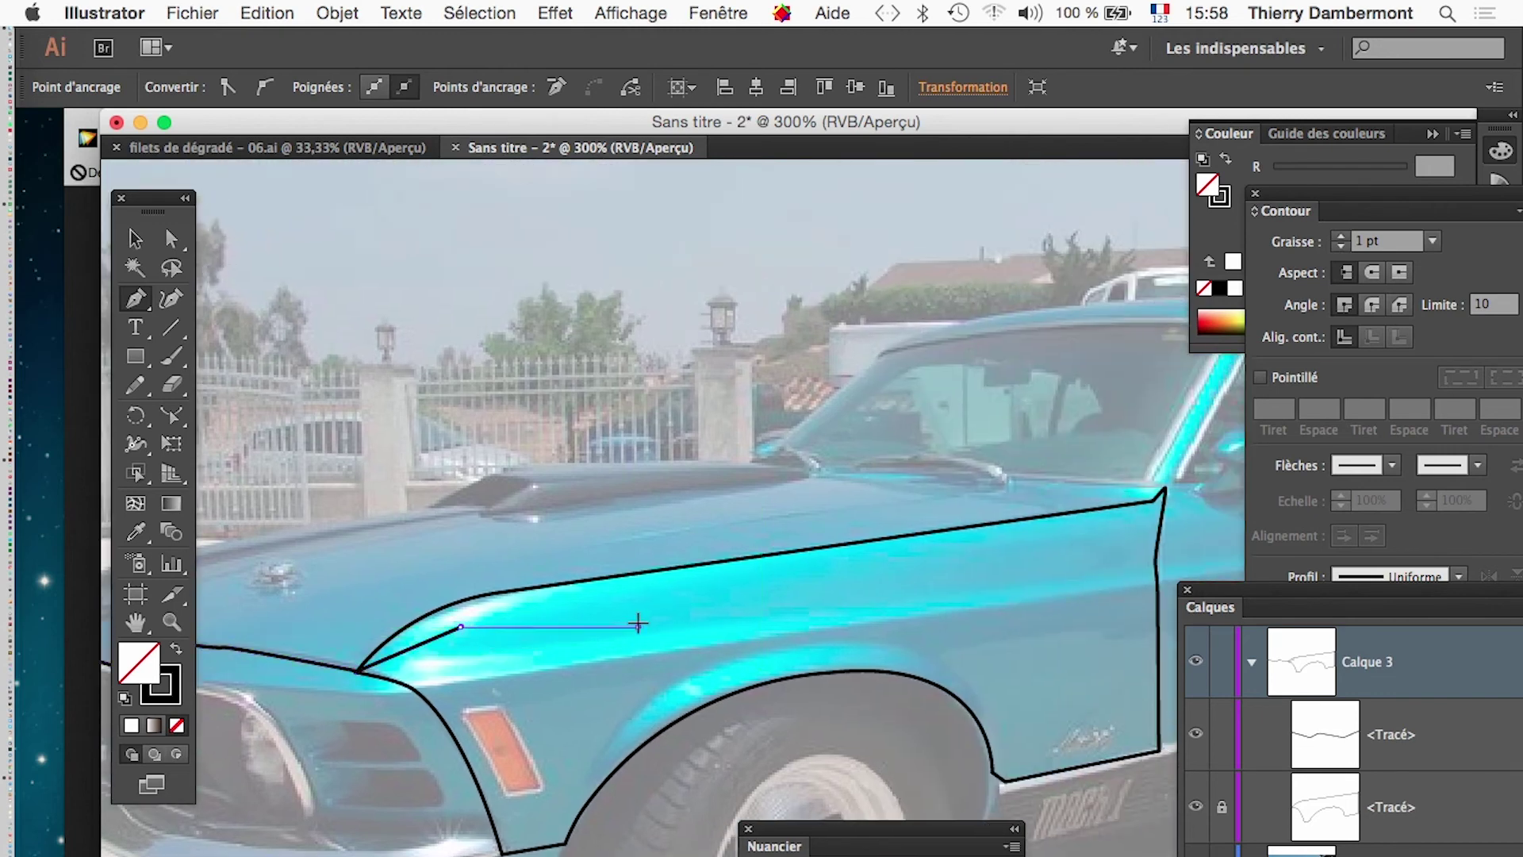
{"action": "left_click", "coordinate": [638, 627]}
{"action": "left_click", "coordinate": [803, 595]}
{"action": "left_click", "coordinate": [928, 579]}
{"action": "left_click", "coordinate": [1015, 563]}
{"action": "left_click", "coordinate": [1102, 544]}
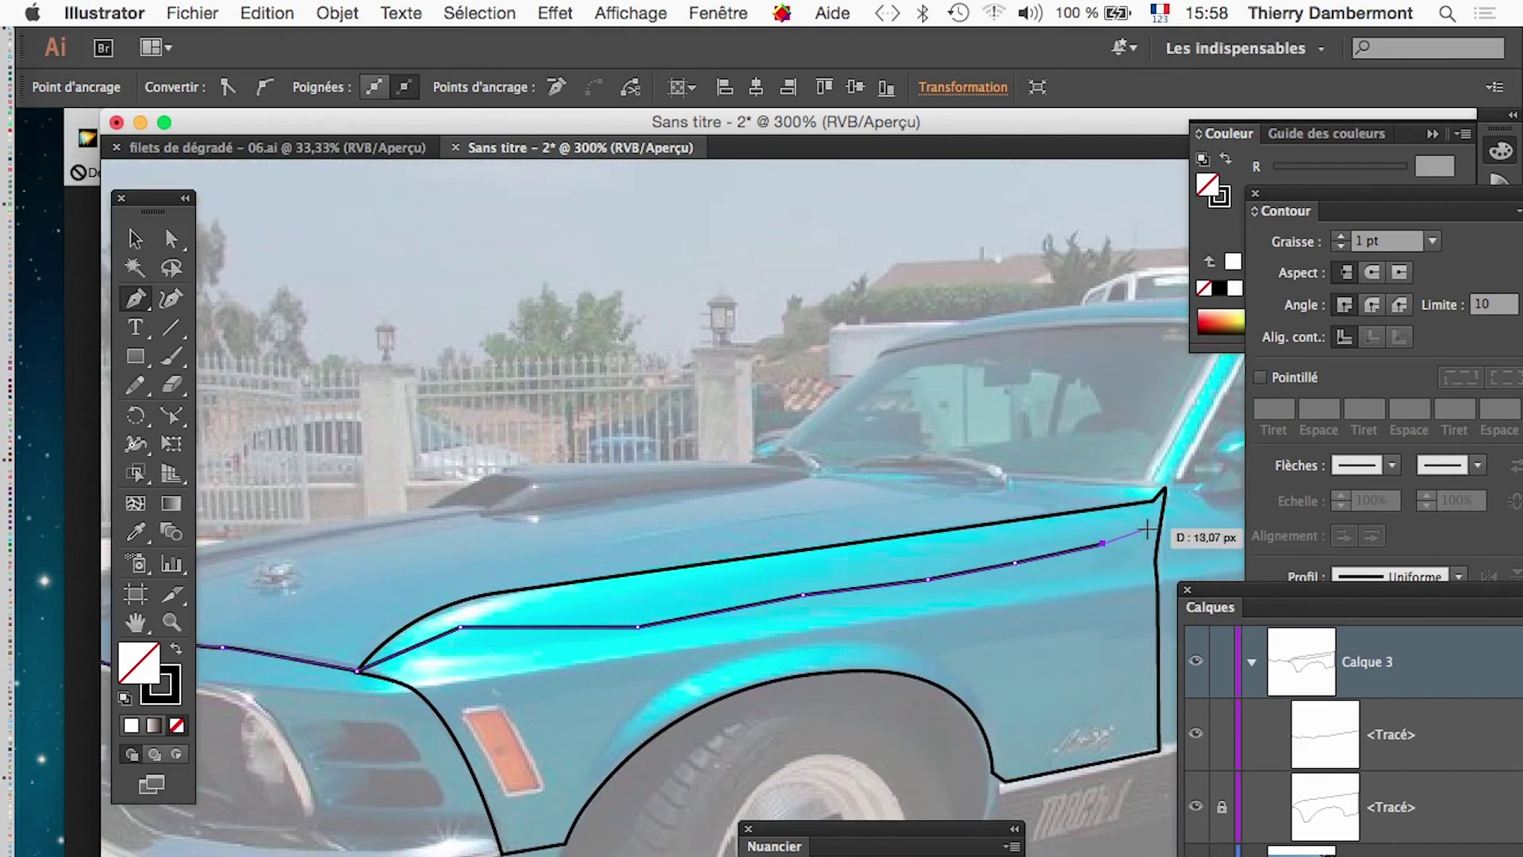
{"action": "left_click", "coordinate": [1150, 520]}
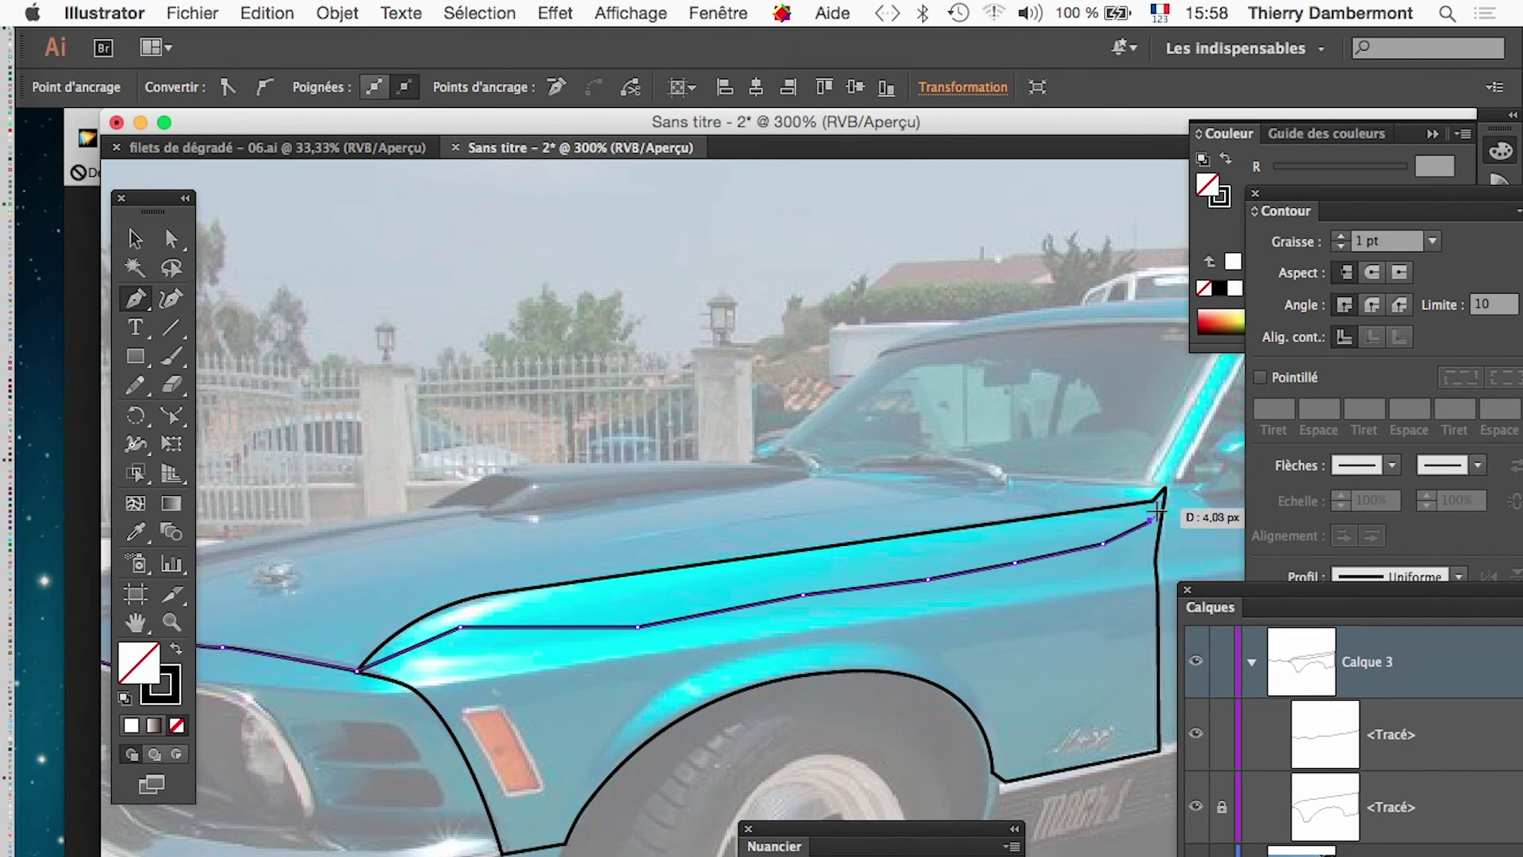
{"action": "left_click", "coordinate": [1164, 490]}
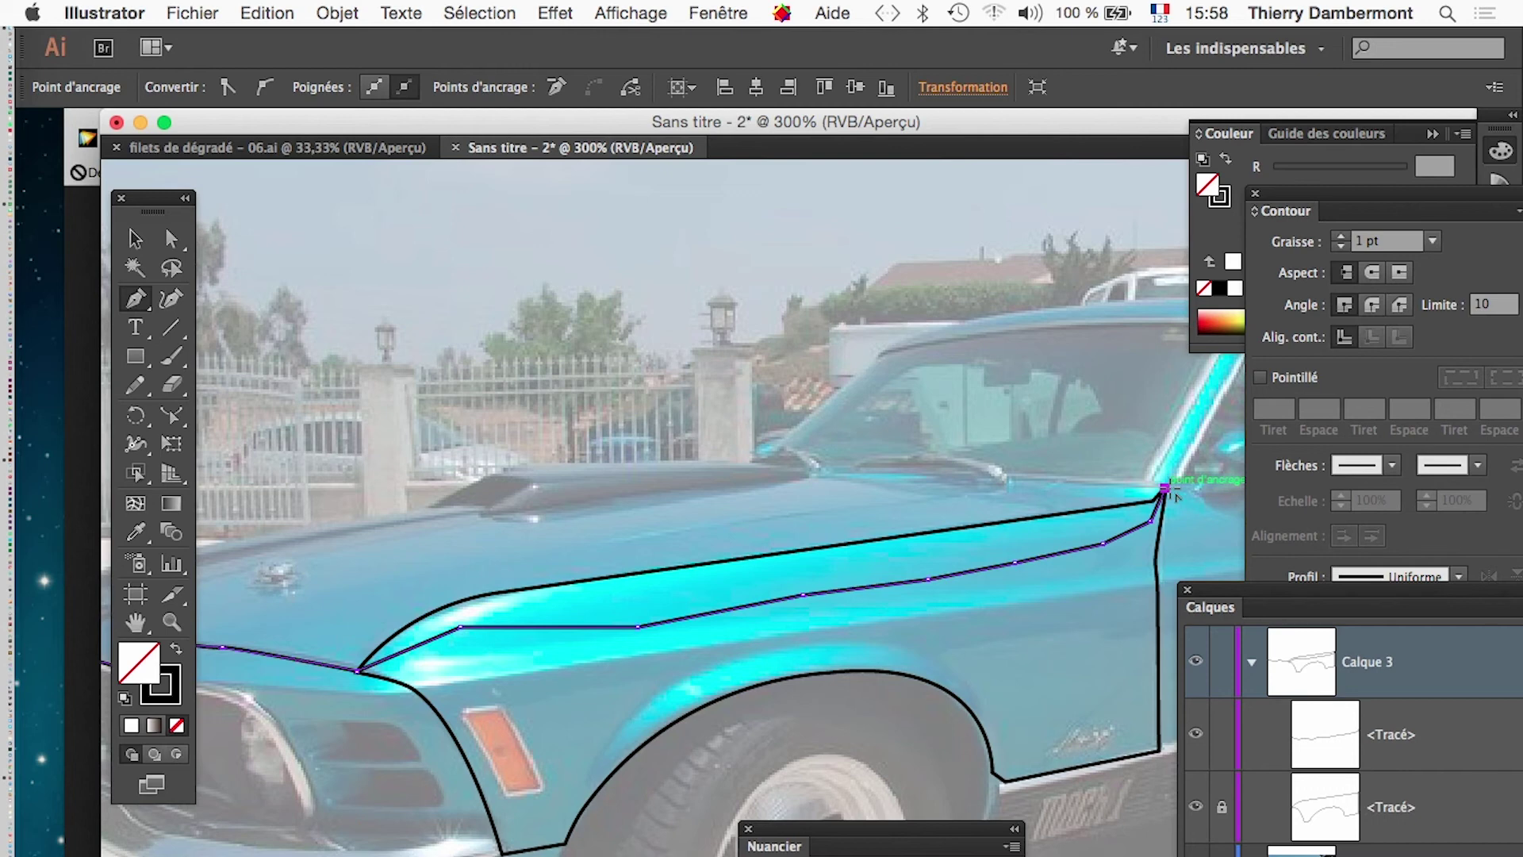
Extend the hood outline along the windshield base and forward along the hood's far edge
{"action": "left_click", "coordinate": [1047, 478]}
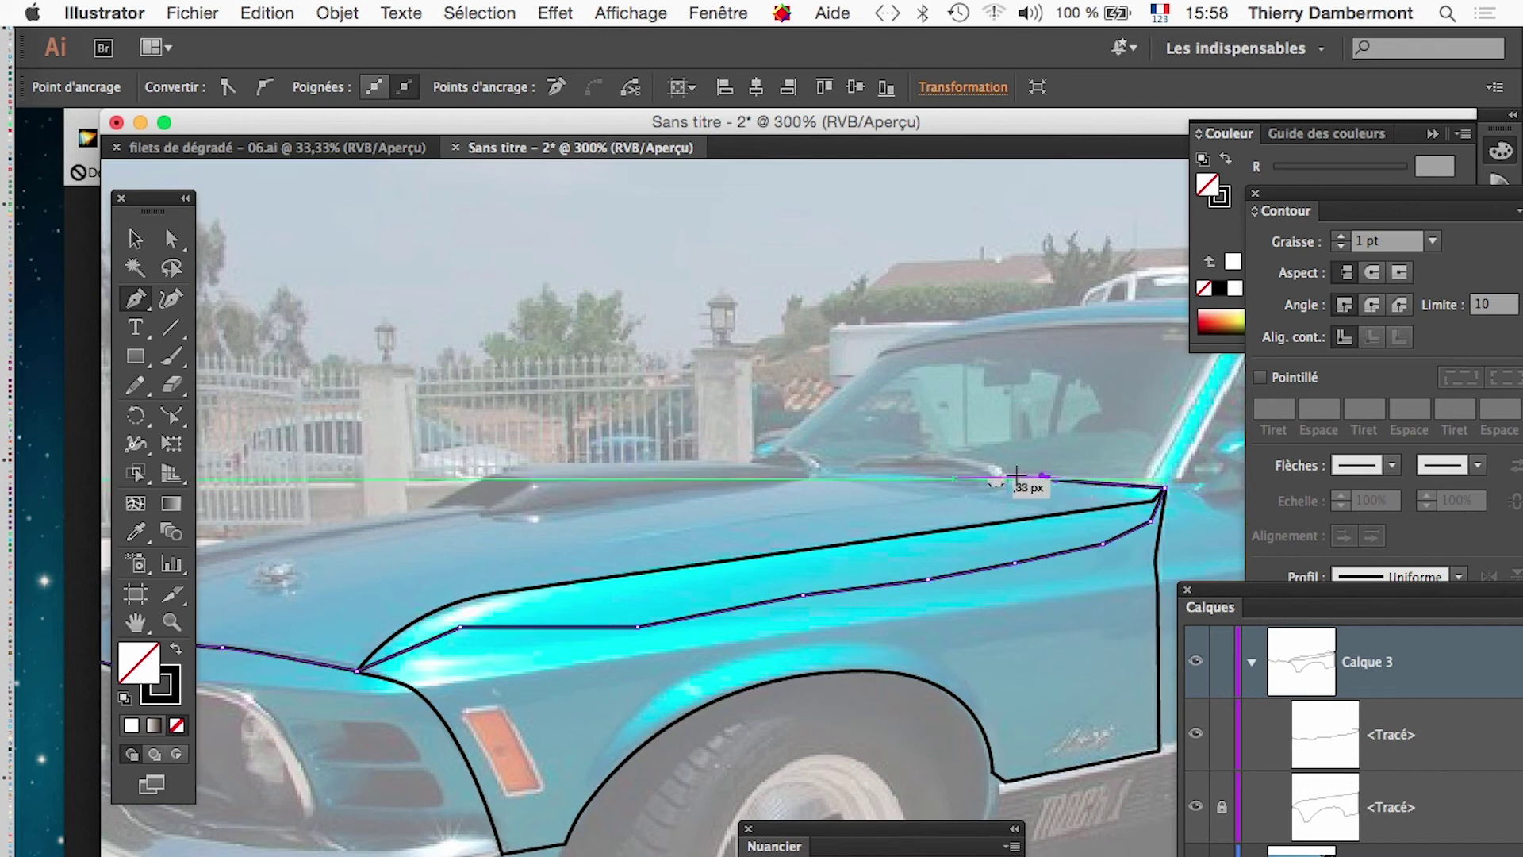
{"action": "left_click", "coordinate": [758, 469]}
{"action": "left_click", "coordinate": [430, 508]}
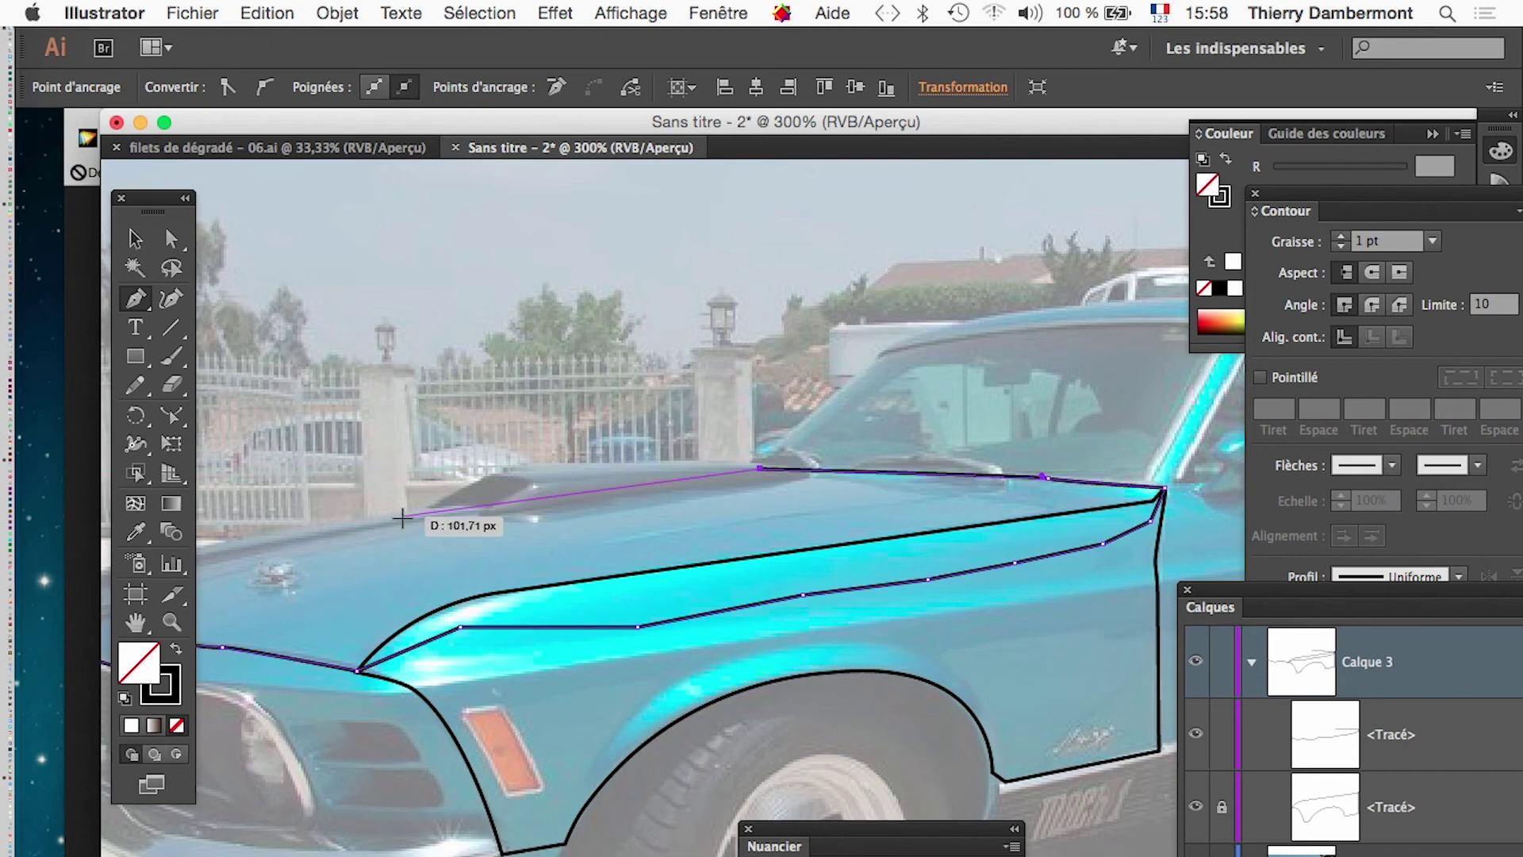
{"action": "left_click", "coordinate": [400, 514]}
Trace the rest of the hood's far edge around the nose, close the path at its start and deselect it
{"action": "left_click_drag", "start_coordinate": [359, 522], "coordinate": [713, 517]}
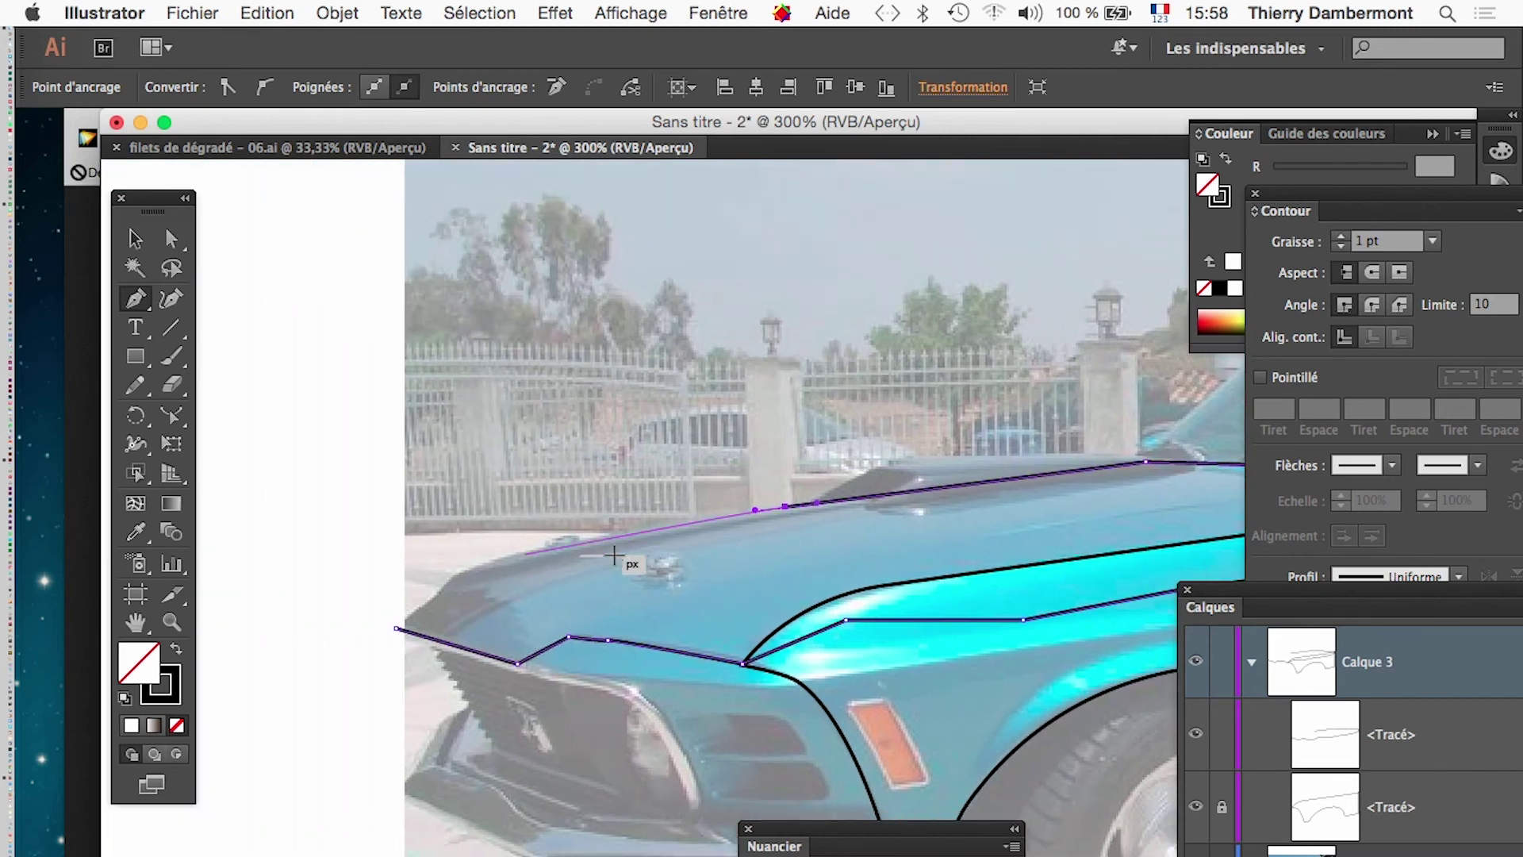
{"action": "left_click", "coordinate": [484, 561]}
{"action": "left_click", "coordinate": [448, 577]}
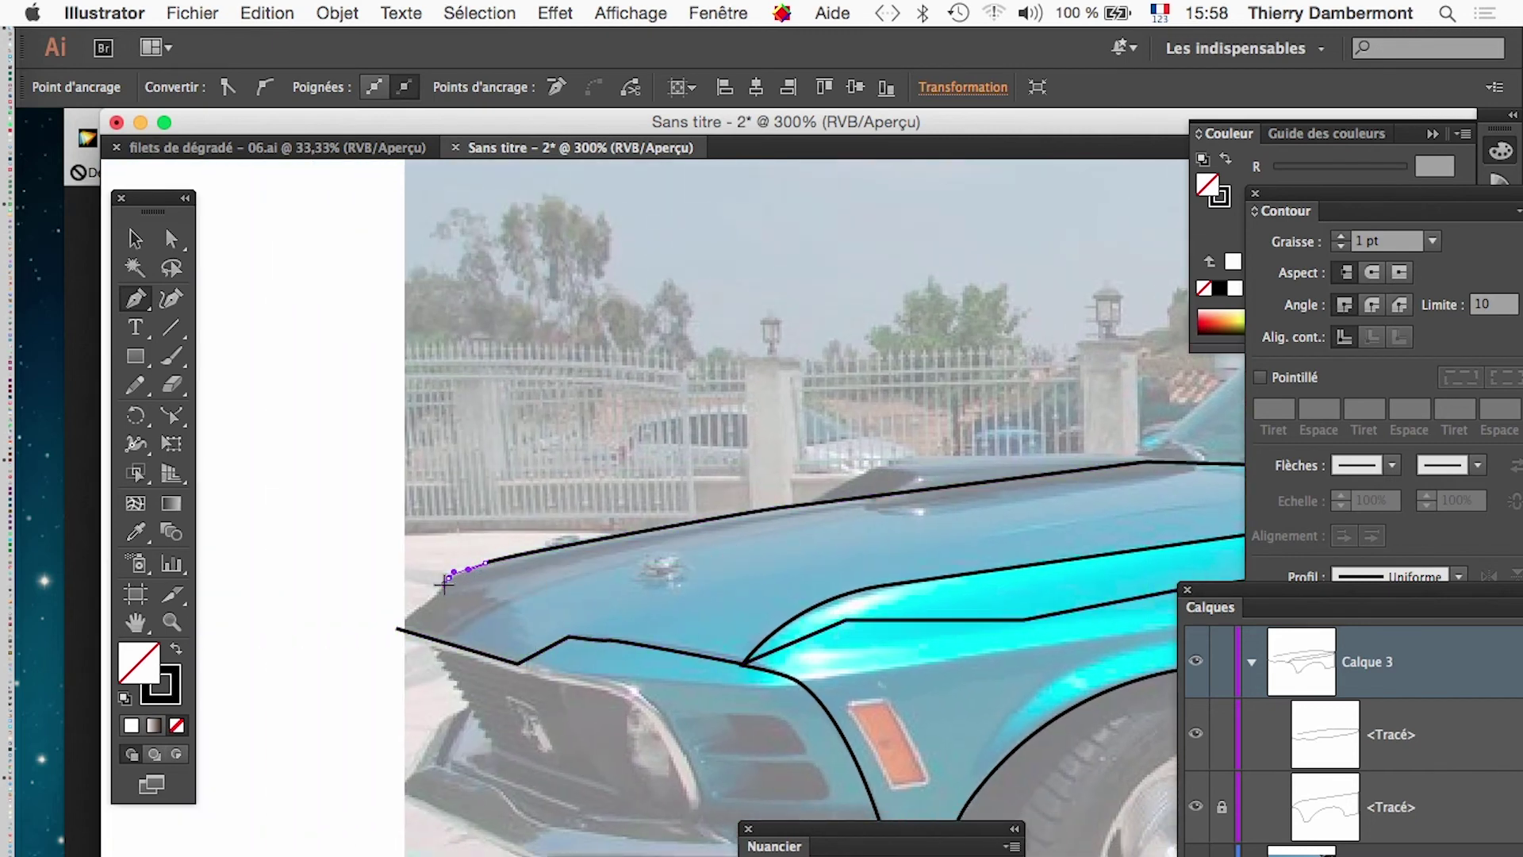
{"action": "left_click", "coordinate": [428, 597]}
{"action": "left_click", "coordinate": [397, 628]}
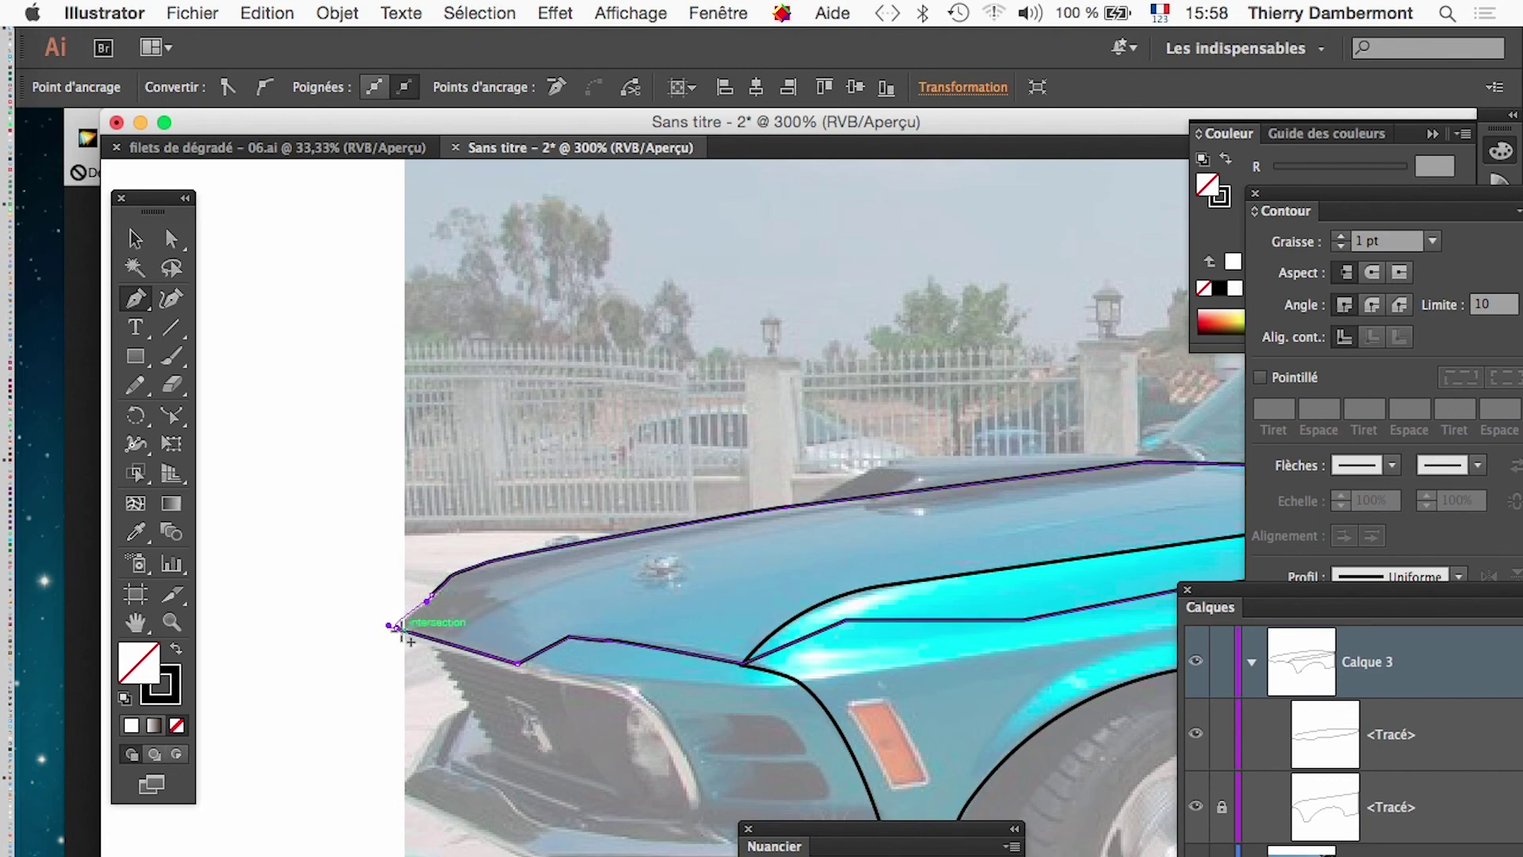
{"action": "left_click", "coordinate": [537, 708], "text": "super"}
{"action": "left_click", "coordinate": [682, 756], "text": "alt+super"}
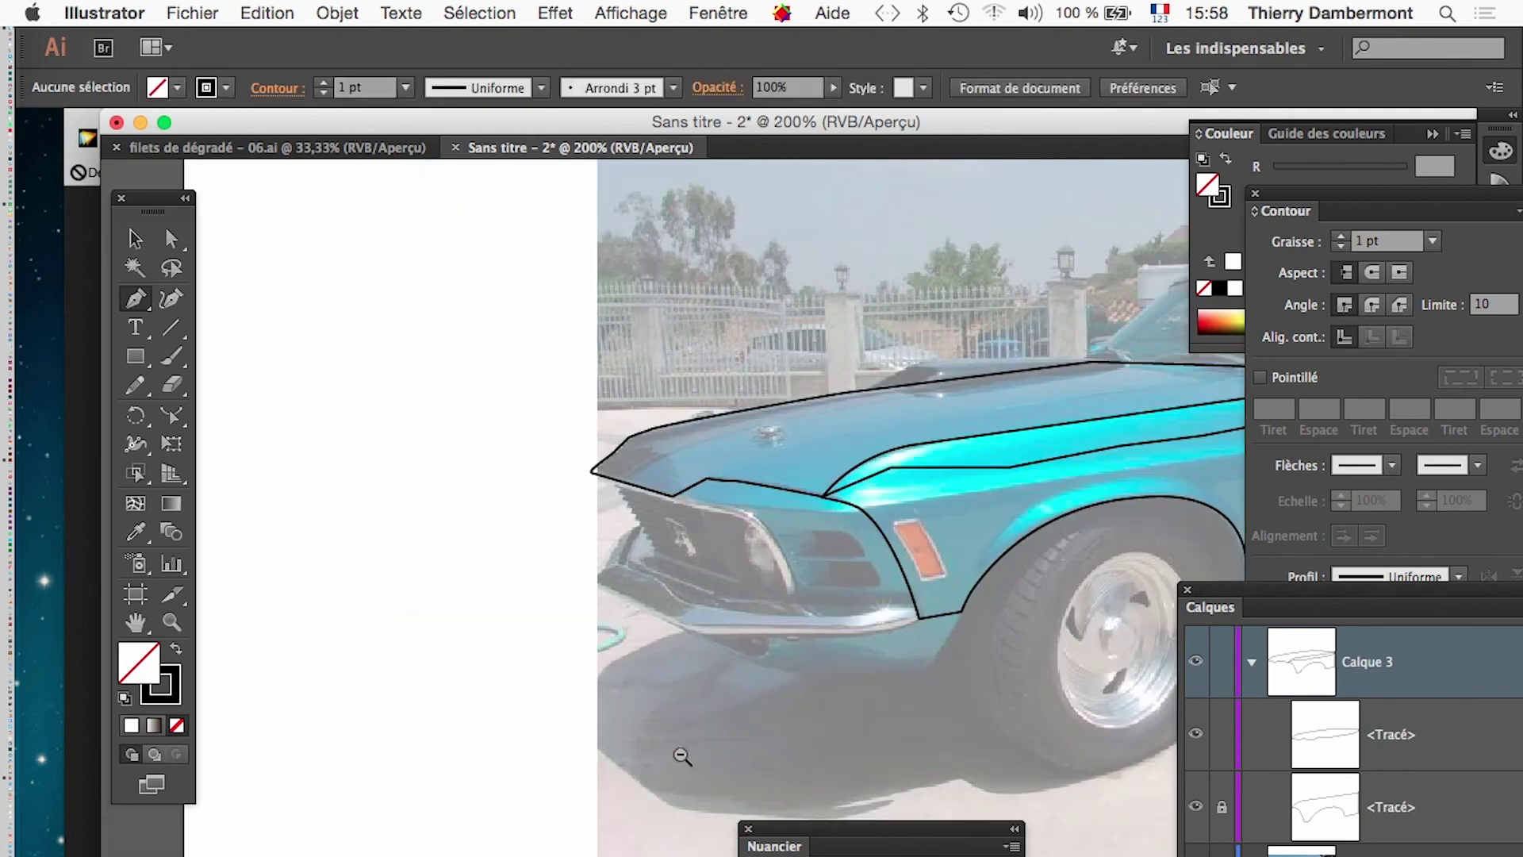
{"action": "left_click", "coordinate": [992, 585], "text": "alt+super"}
{"action": "left_click_drag", "start_coordinate": [890, 629], "coordinate": [673, 599]}
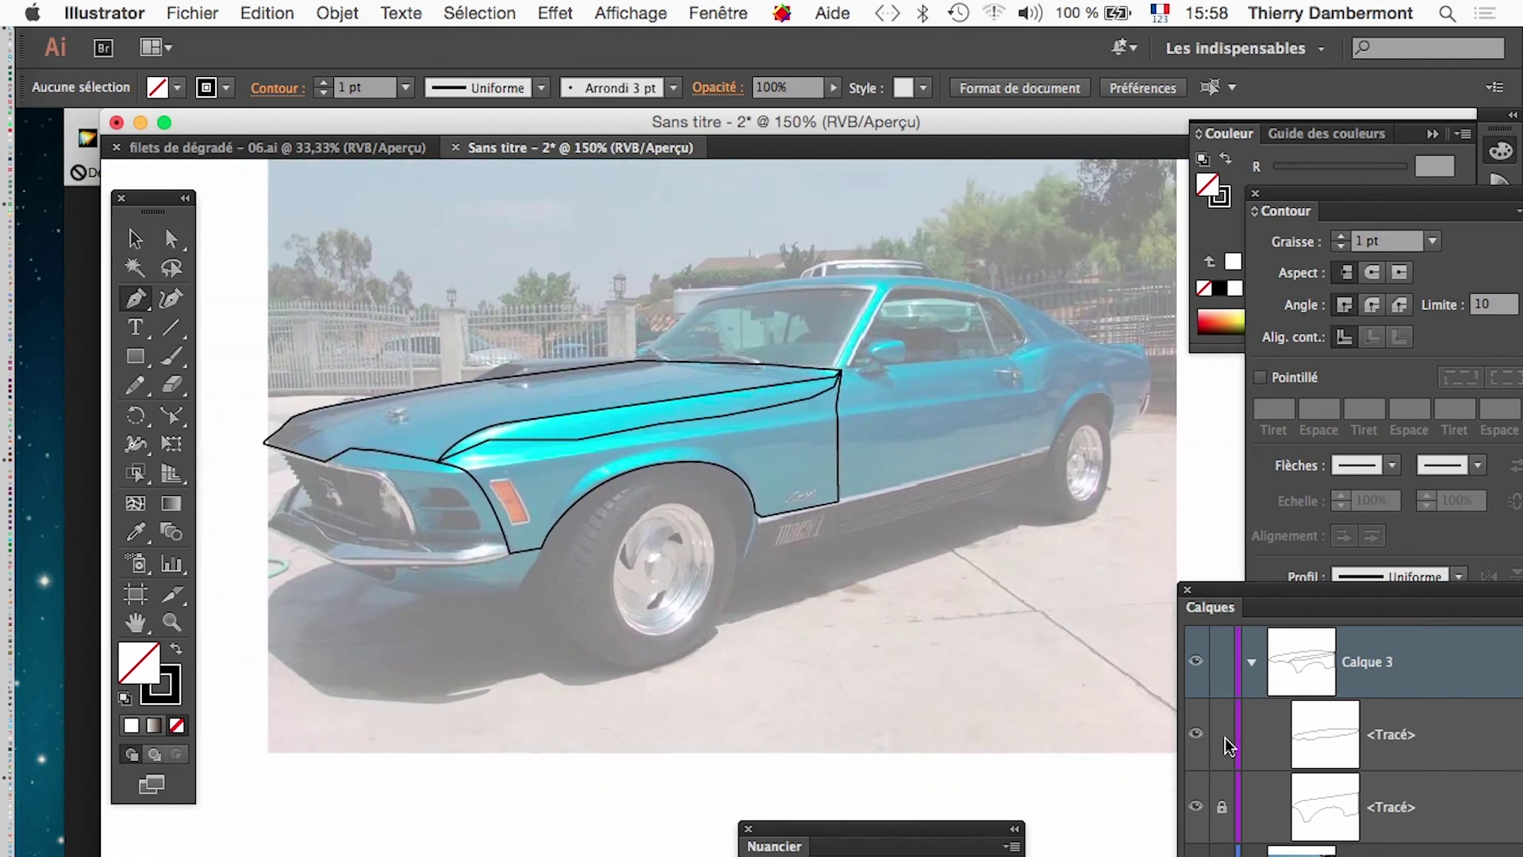
Unlock the fender path, fill it with a yellow swatch and remove its stroke
{"action": "left_click", "coordinate": [135, 246]}
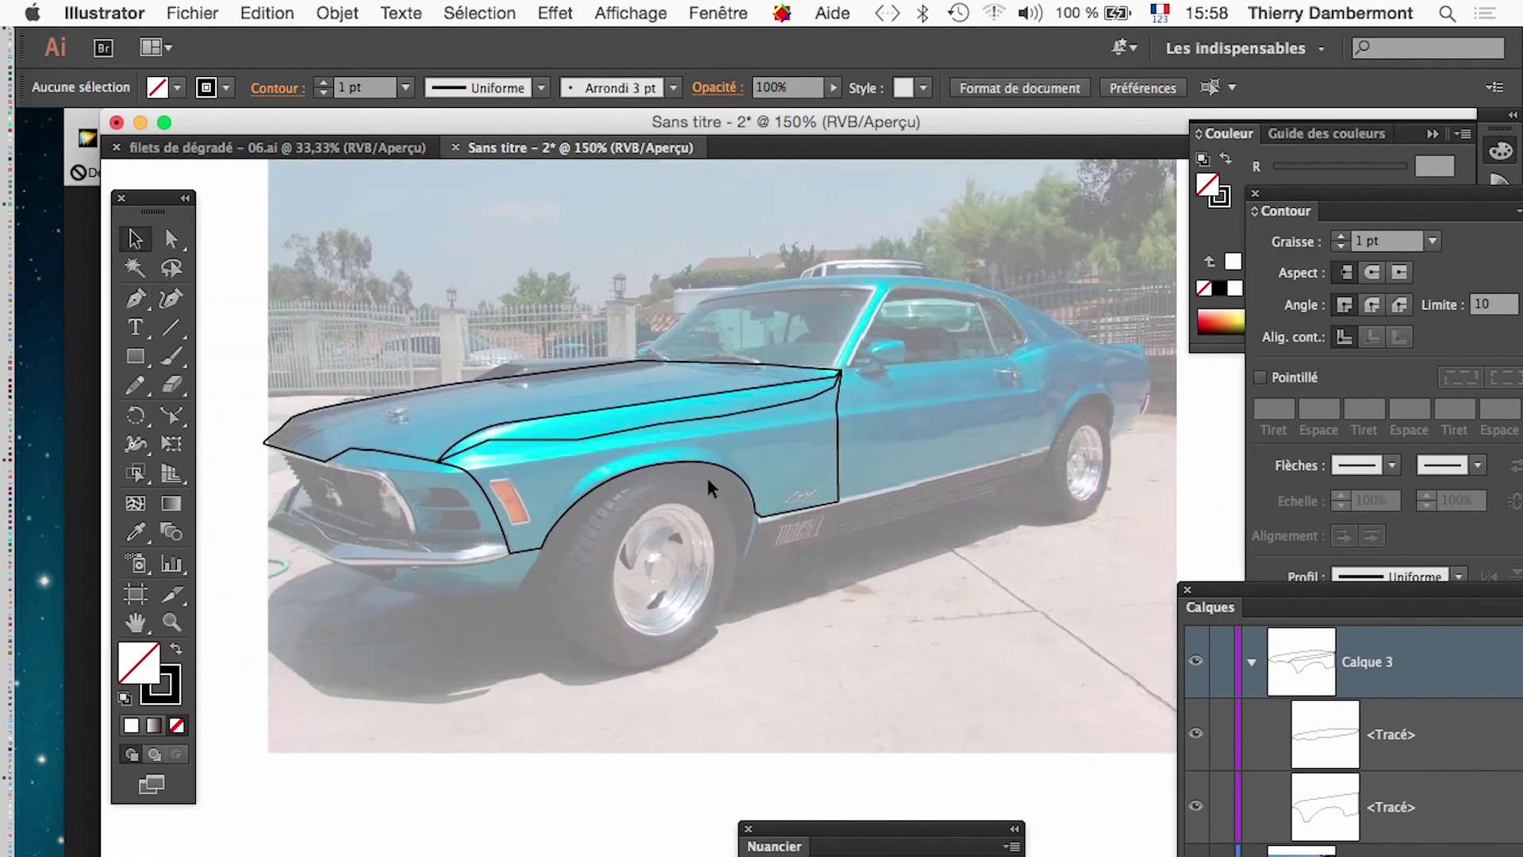
{"action": "left_click", "coordinate": [755, 505]}
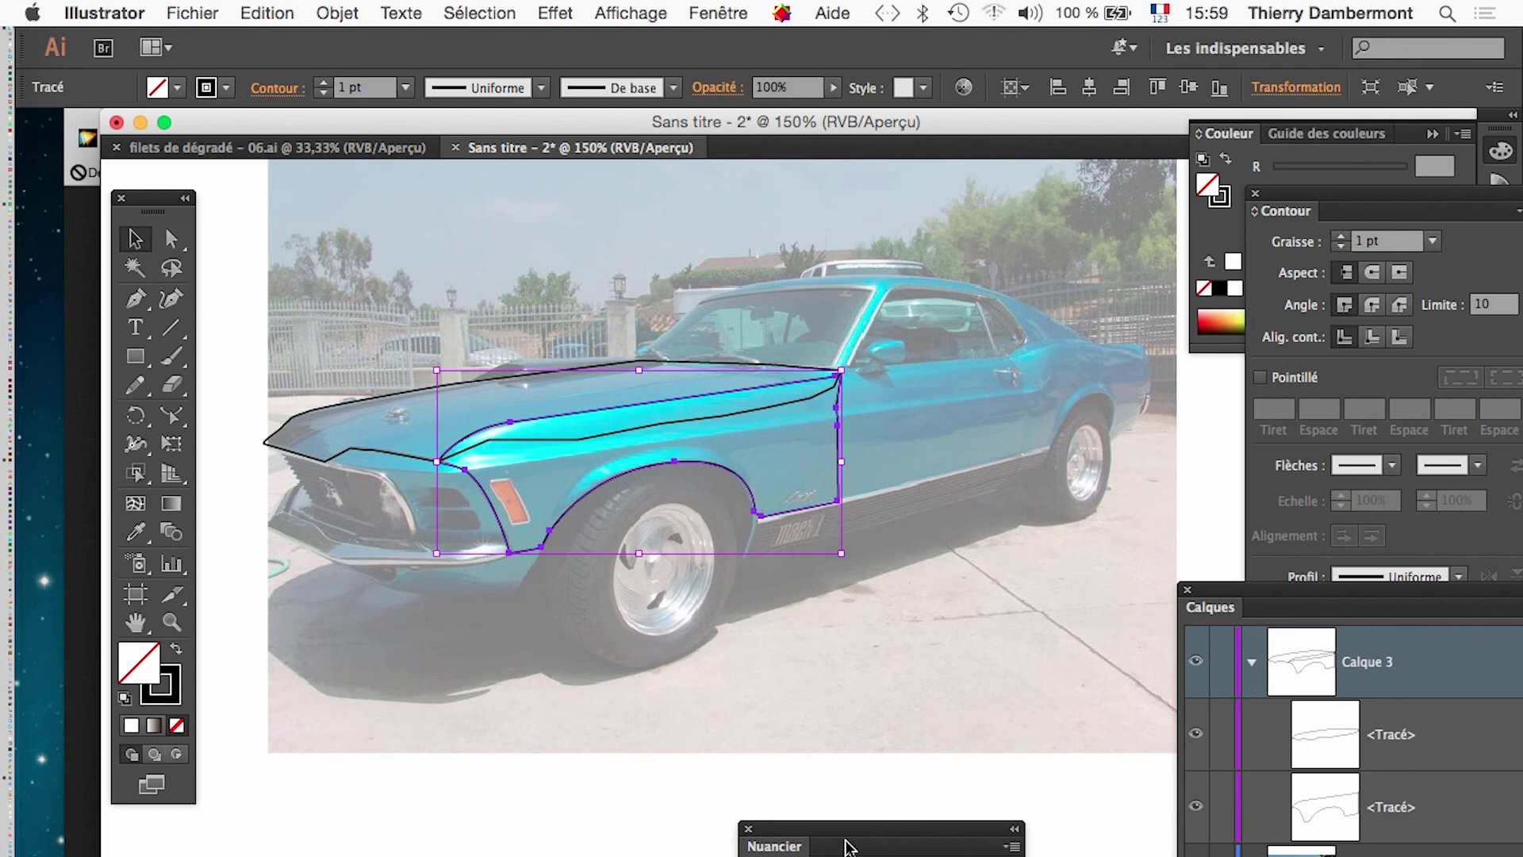
{"action": "left_click_drag", "start_coordinate": [849, 847], "coordinate": [1048, 392]}
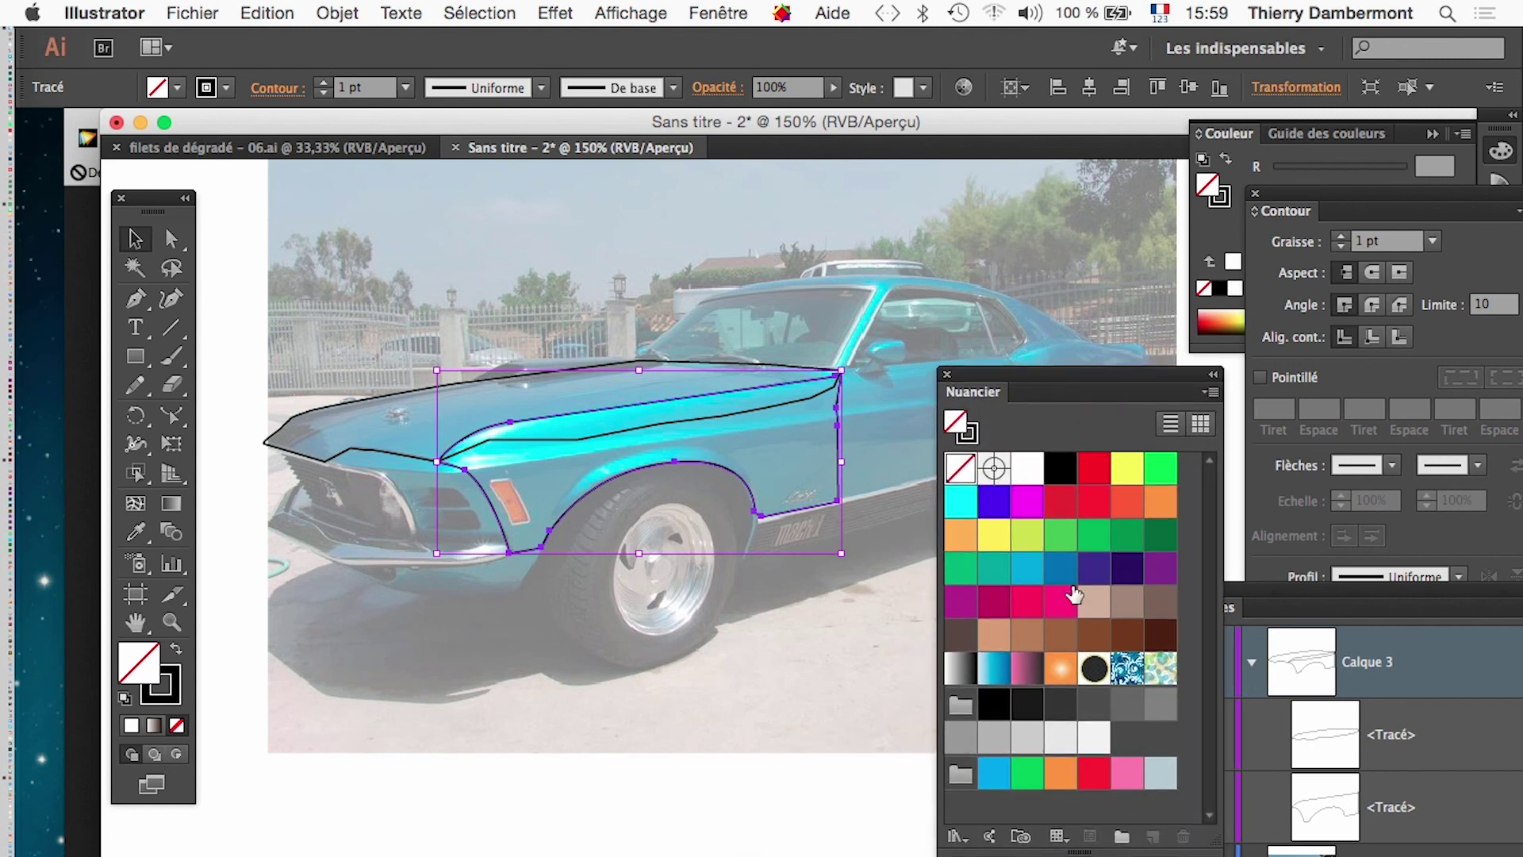
{"action": "left_click", "coordinate": [994, 535]}
{"action": "left_click", "coordinate": [168, 704]}
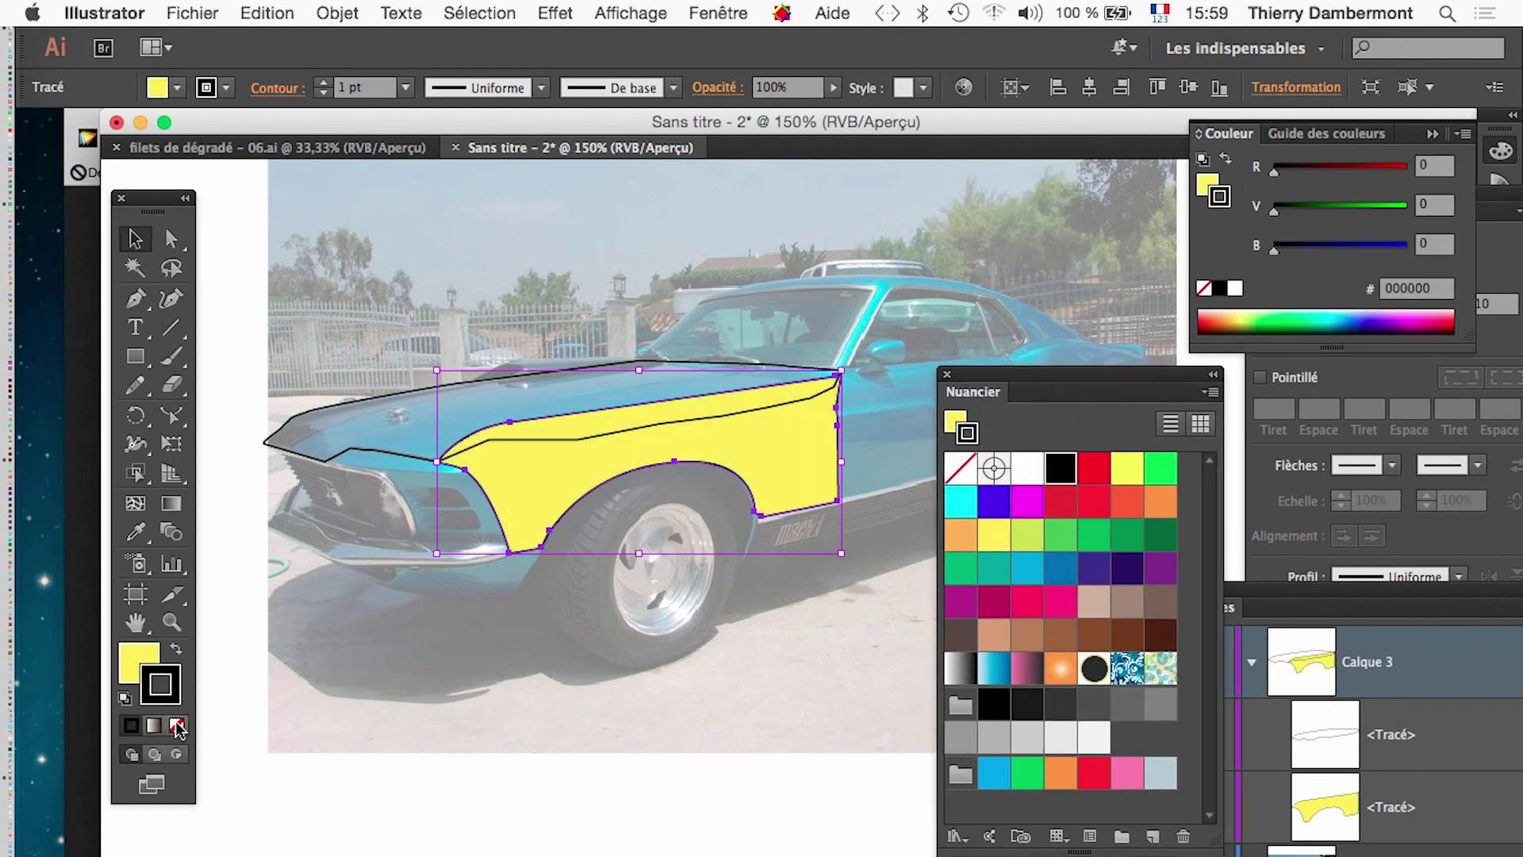
{"action": "left_click", "coordinate": [177, 725]}
Fill the hood path with the purple swatch (R=102 V=45 B=145), leave it without a stroke and deselect it
{"action": "left_click", "coordinate": [336, 454]}
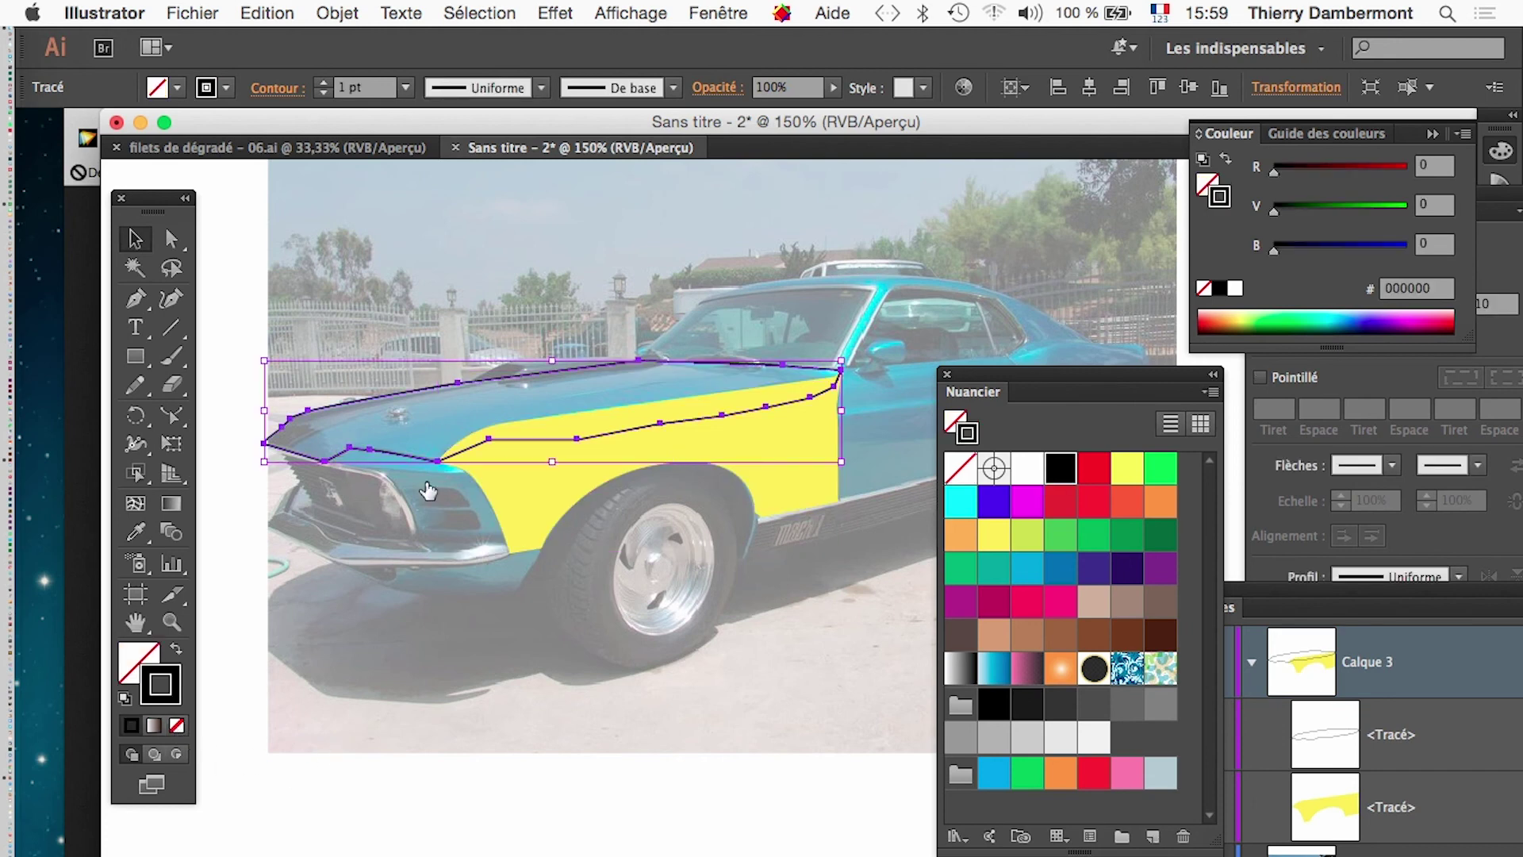
{"action": "left_click", "coordinate": [961, 502]}
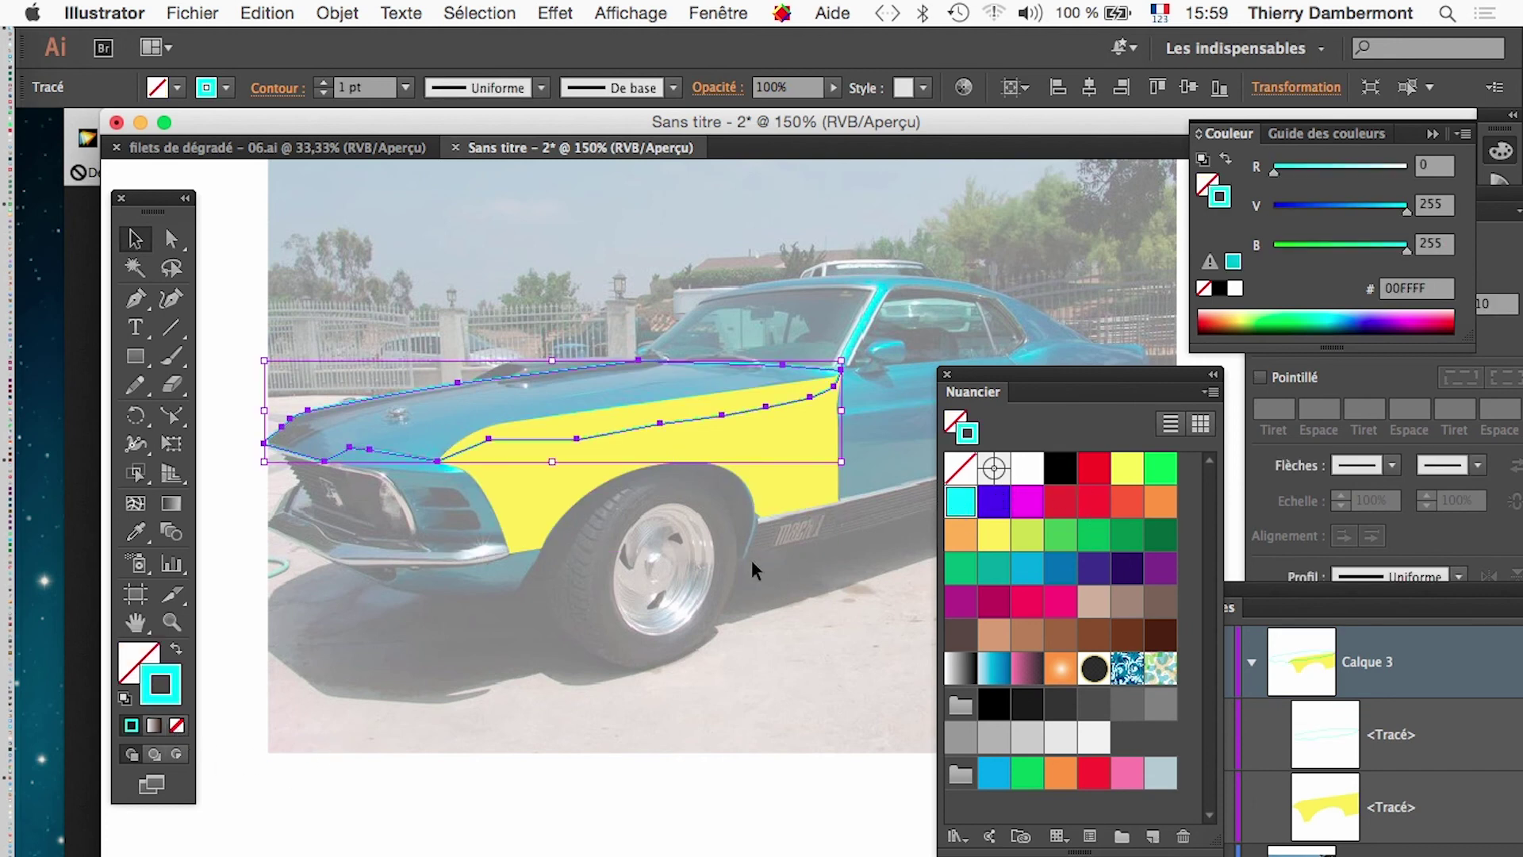
{"action": "left_click", "coordinate": [1101, 611]}
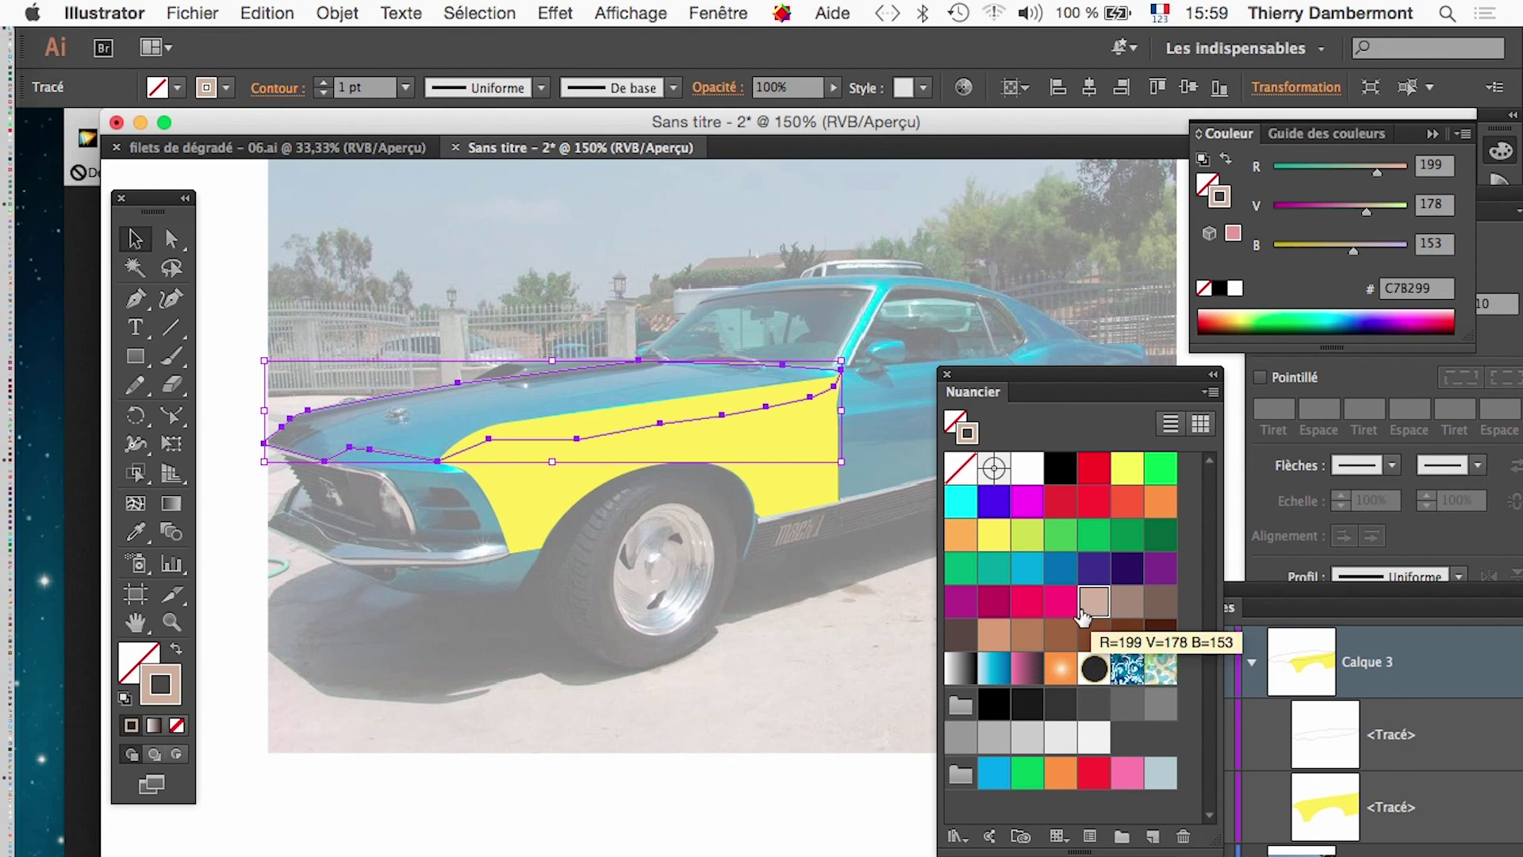
{"action": "left_click", "coordinate": [178, 655]}
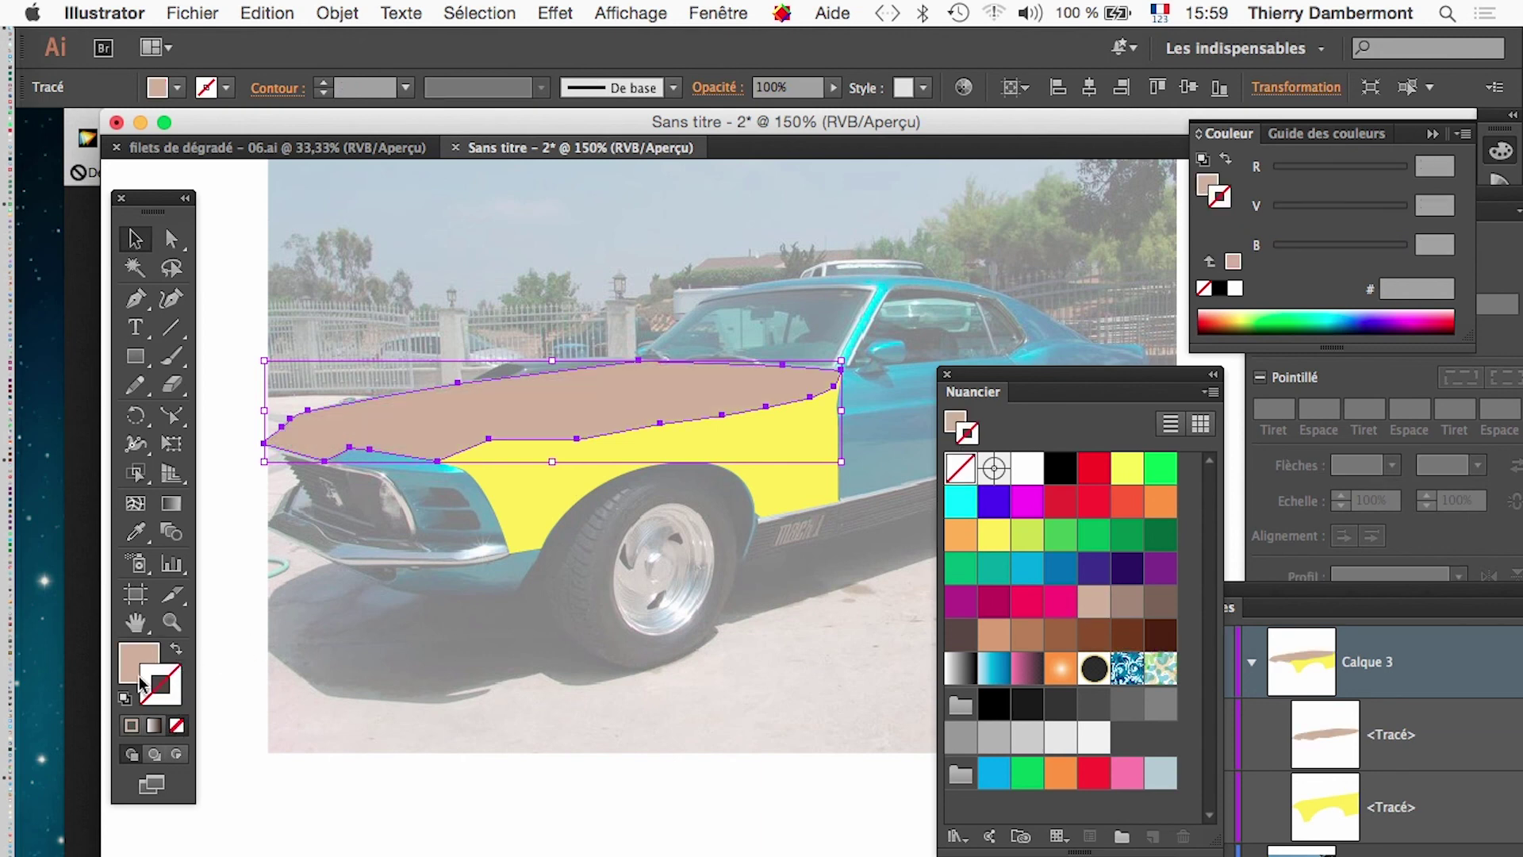
{"action": "left_click", "coordinate": [135, 674]}
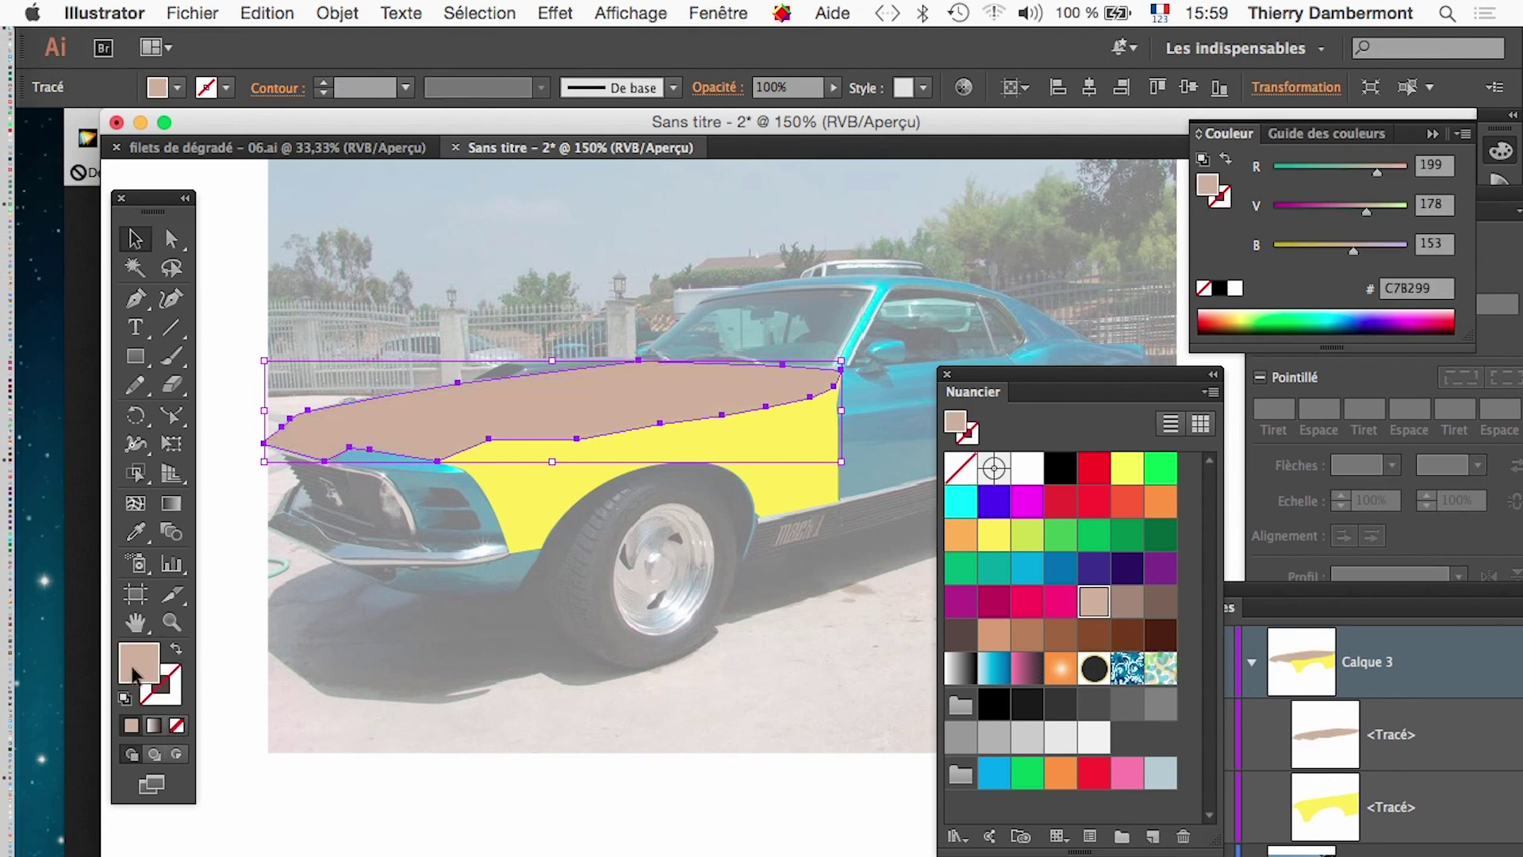
{"action": "left_click", "coordinate": [1156, 571]}
{"action": "left_click", "coordinate": [681, 824]}
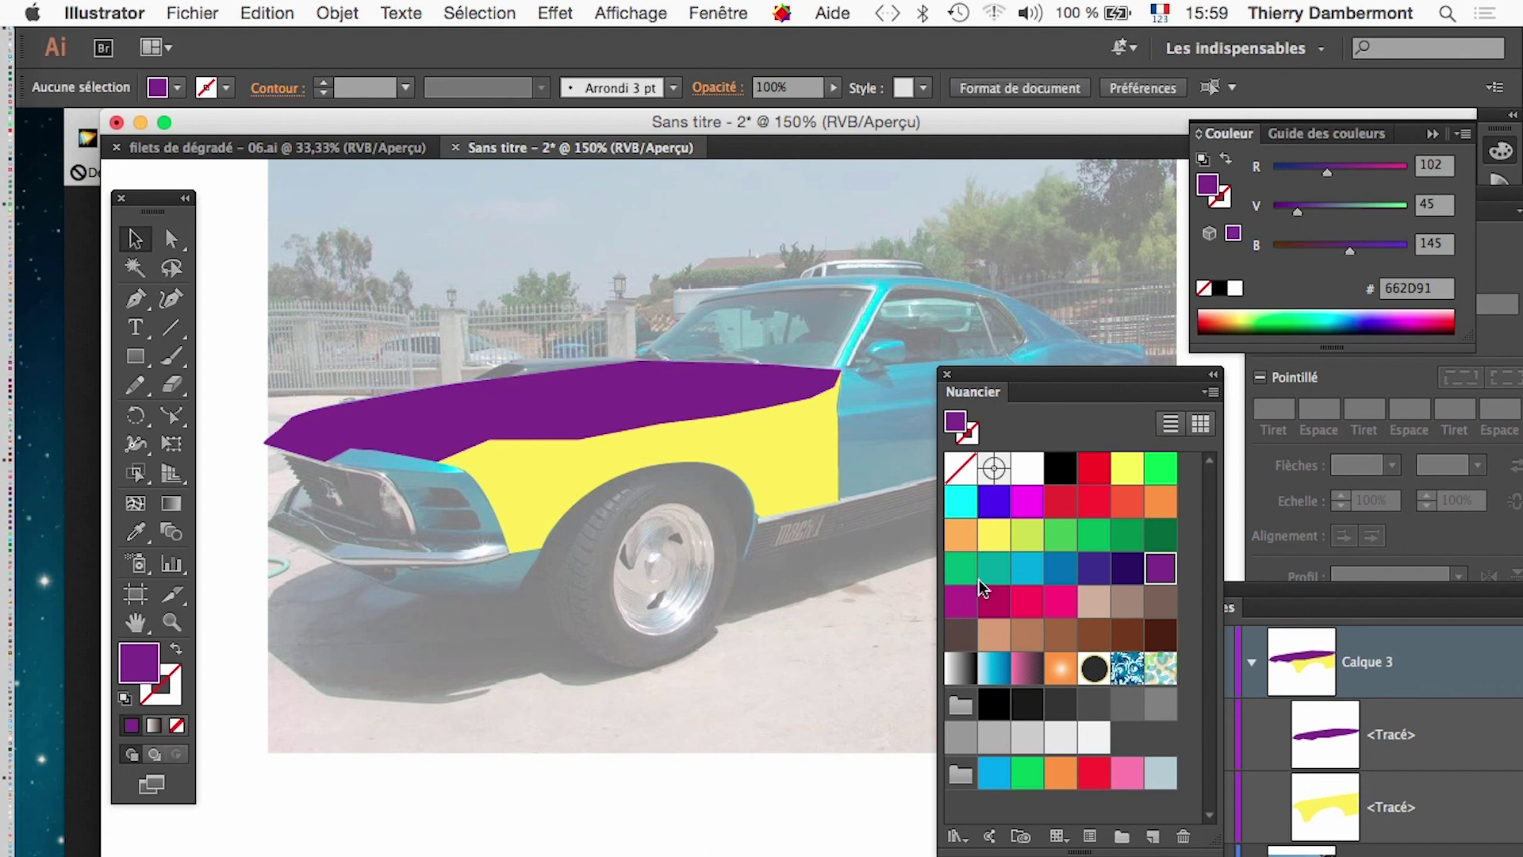
Save the document as vintage car gradient mesh - 01.ai in the AI FE mars 2015 jour 3 folder
{"action": "left_click_drag", "start_coordinate": [1016, 369], "coordinate": [888, 577]}
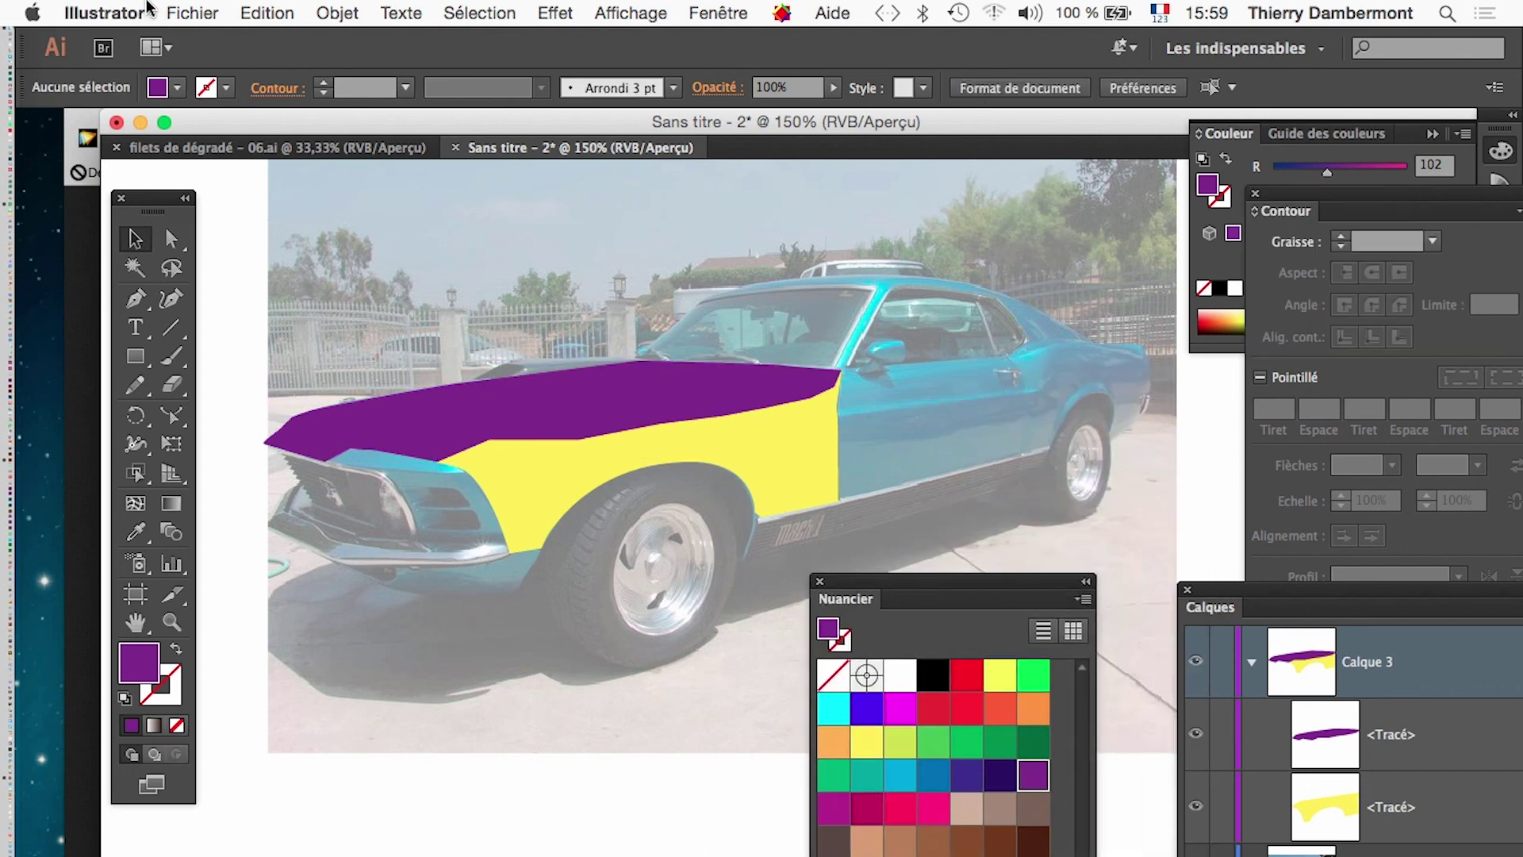
{"action": "left_click", "coordinate": [192, 13]}
{"action": "left_click", "coordinate": [230, 207]}
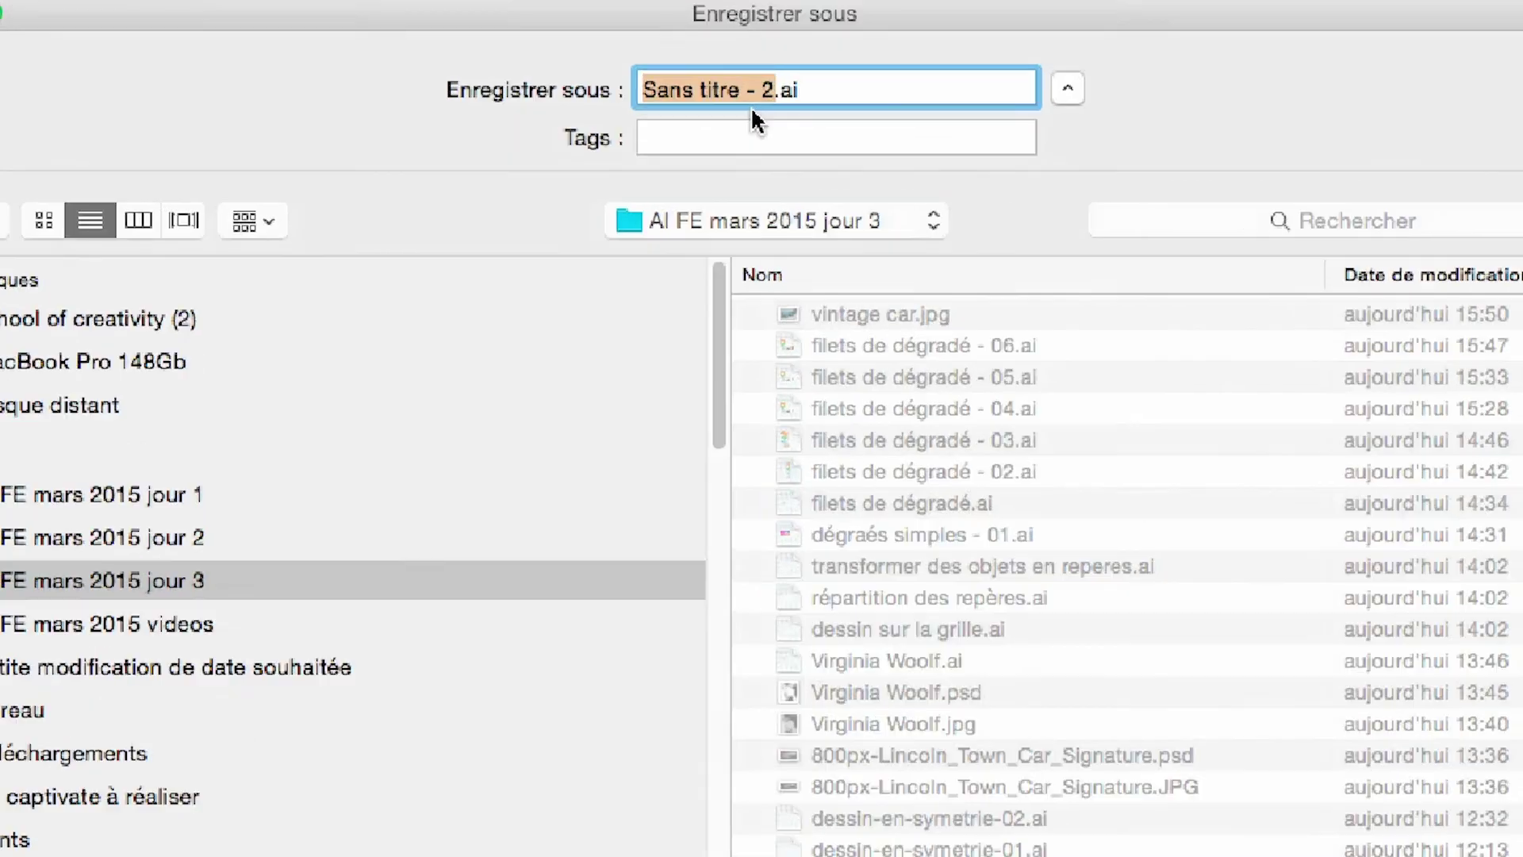
{"action": "type", "text": "vintage c"}
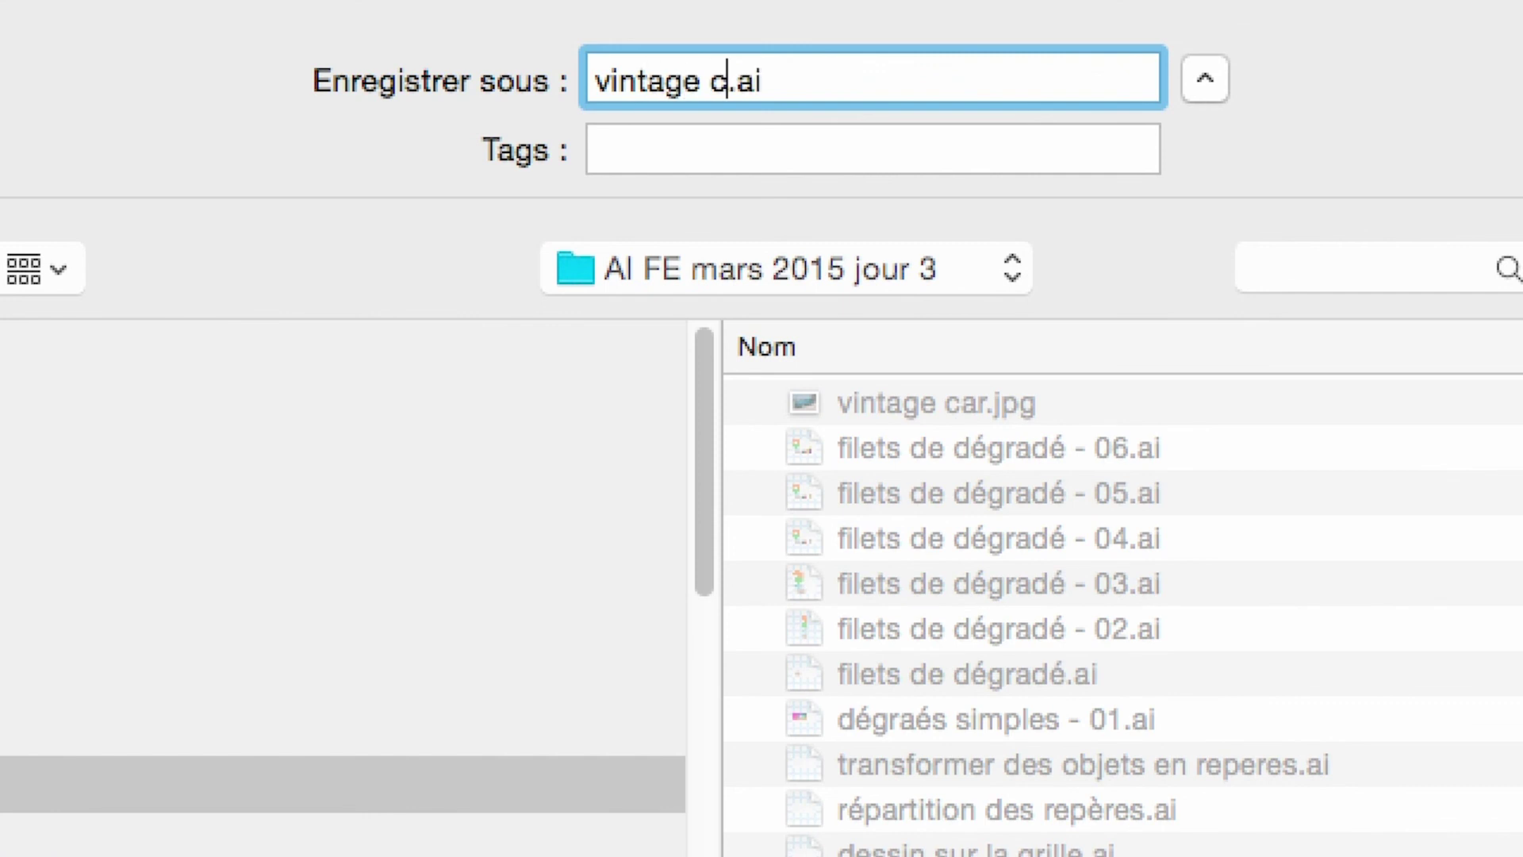
{"action": "type", "text": "ar gradient mesh - 01"}
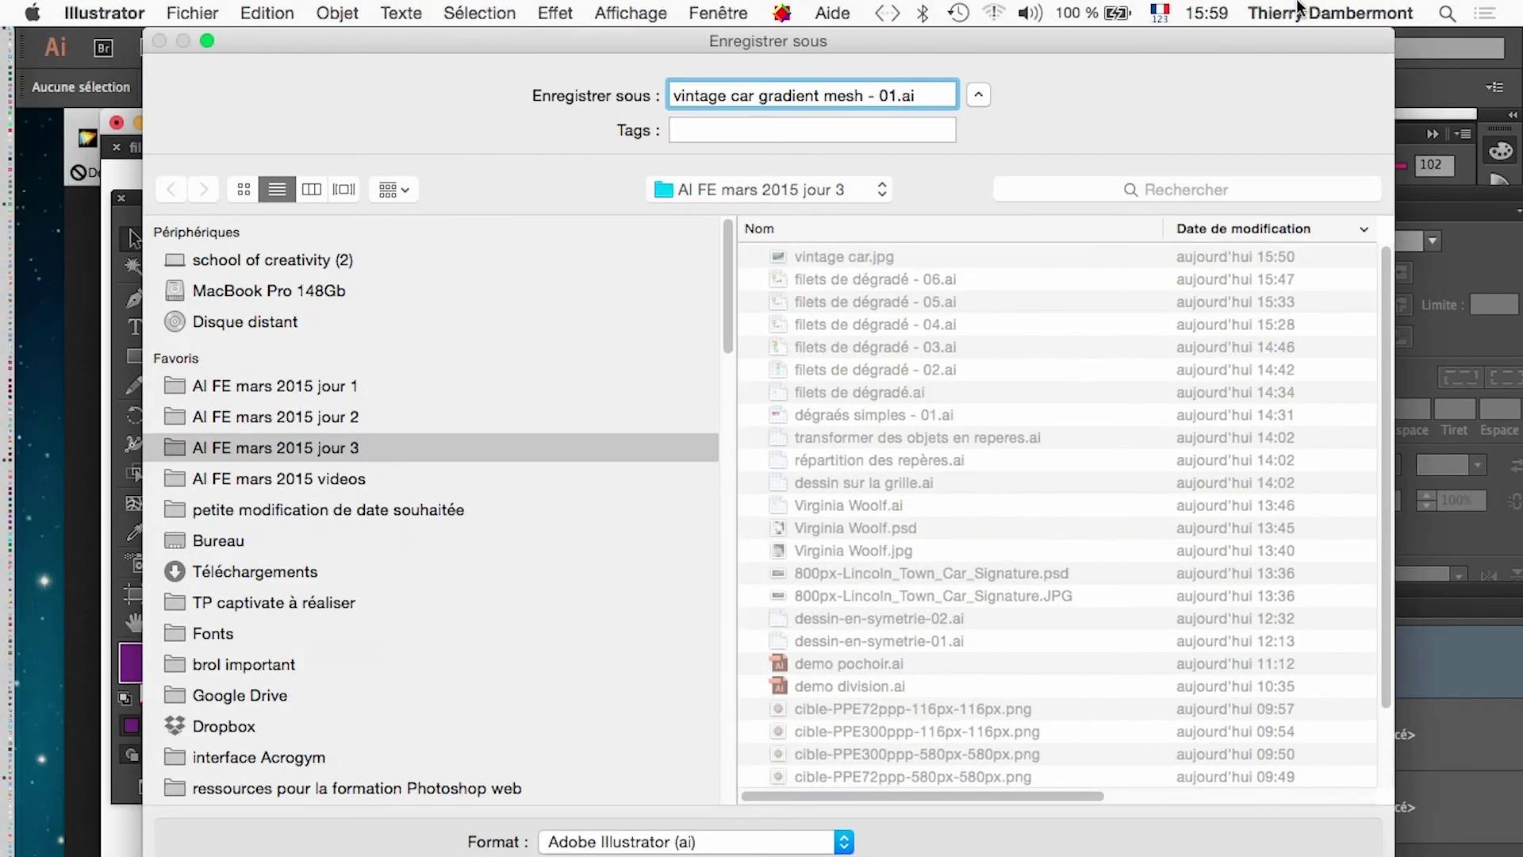
{"action": "key", "text": "Return"}
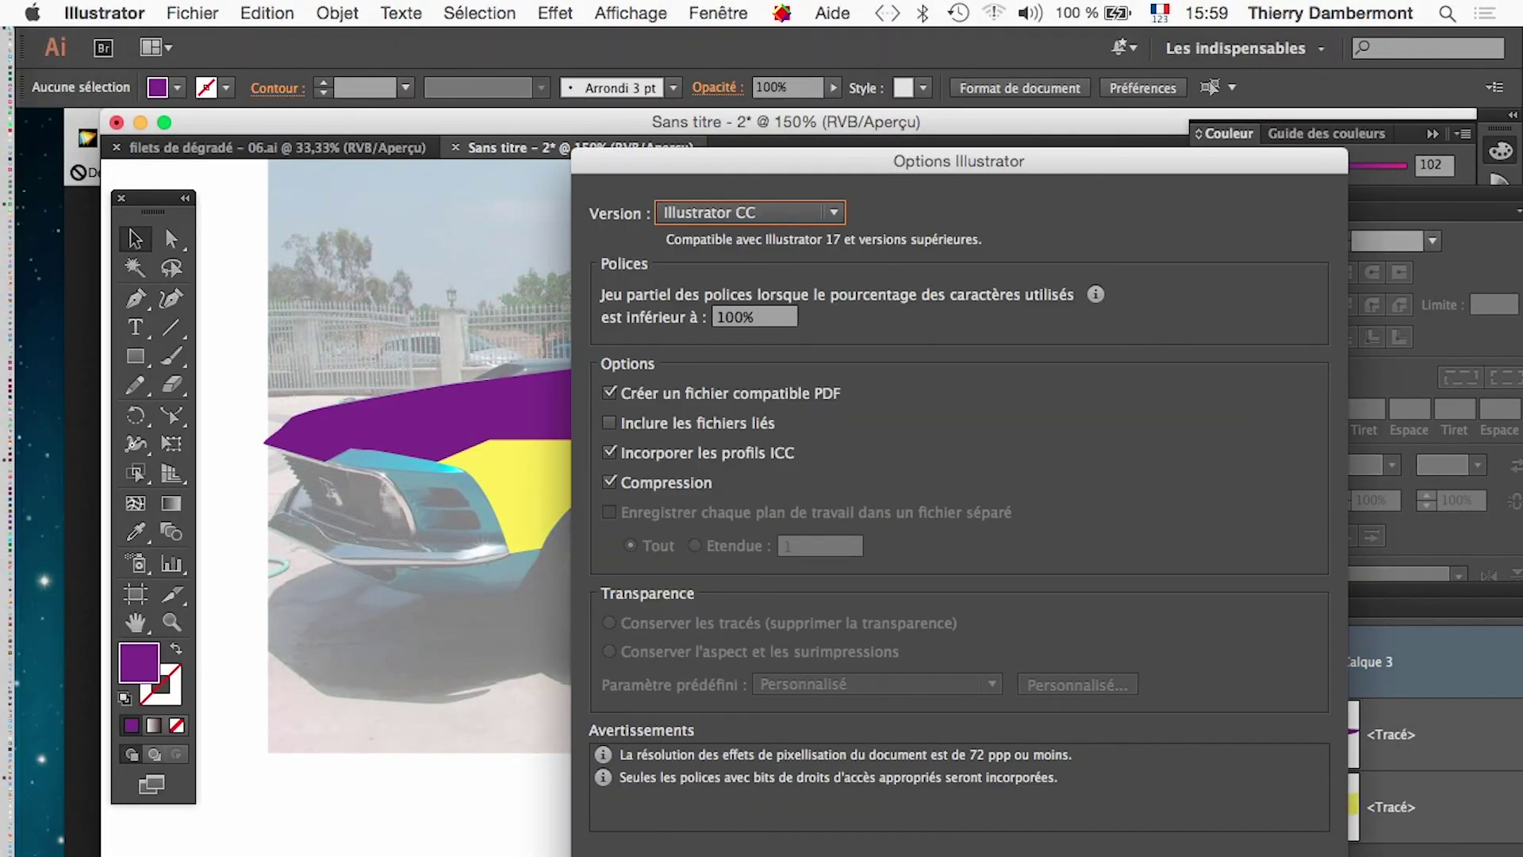